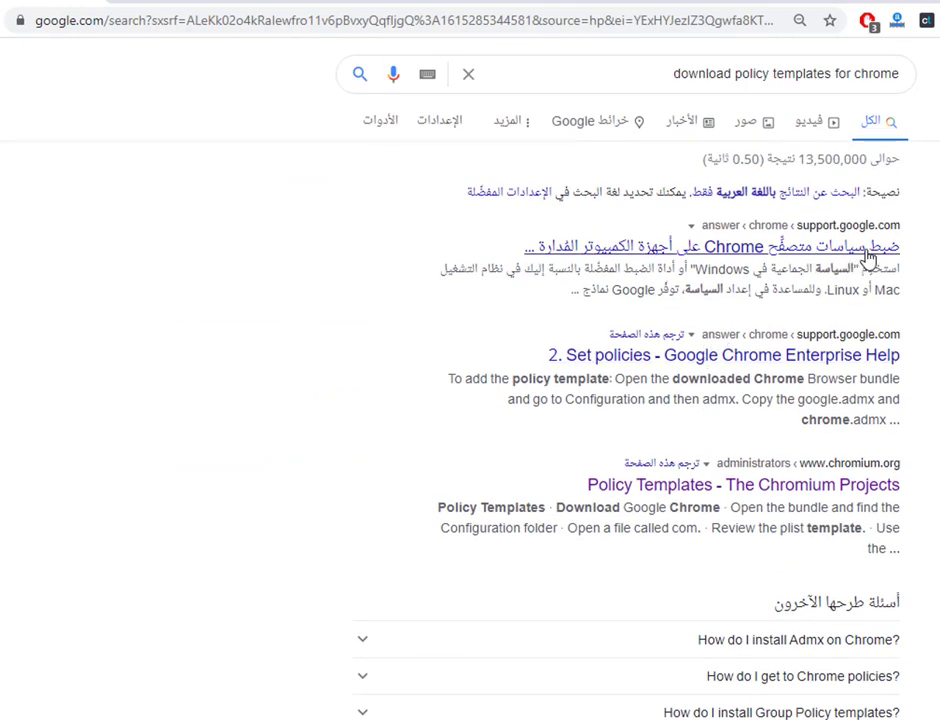
- Open the Chrome policy help article from the search results and follow its Windows instructions to the Chrome bundle download page
left_click(868, 250)
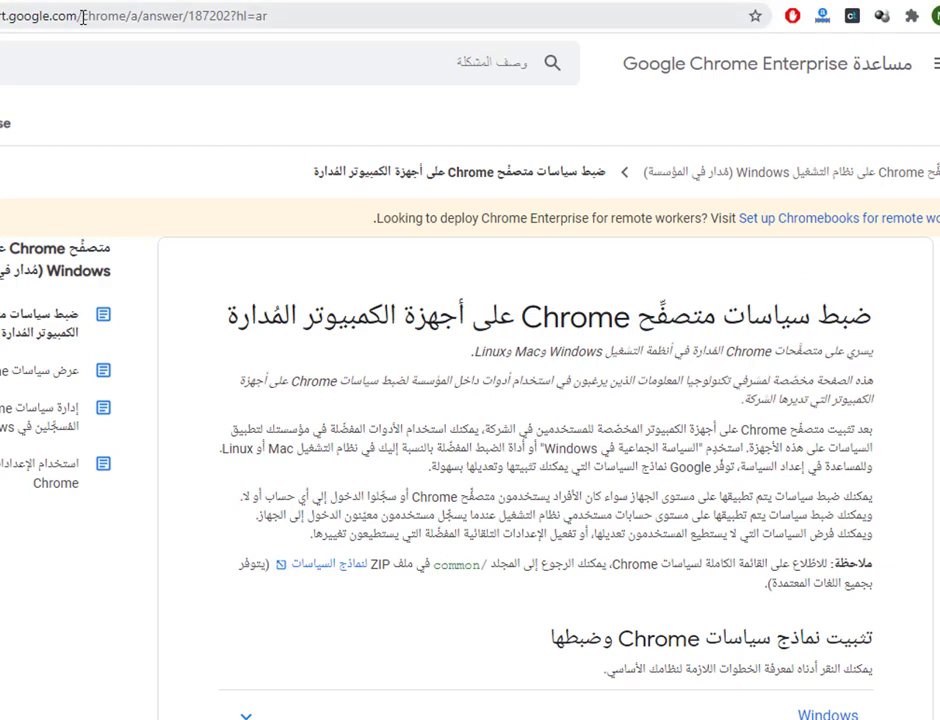
scroll(510, 500, "down", 4)
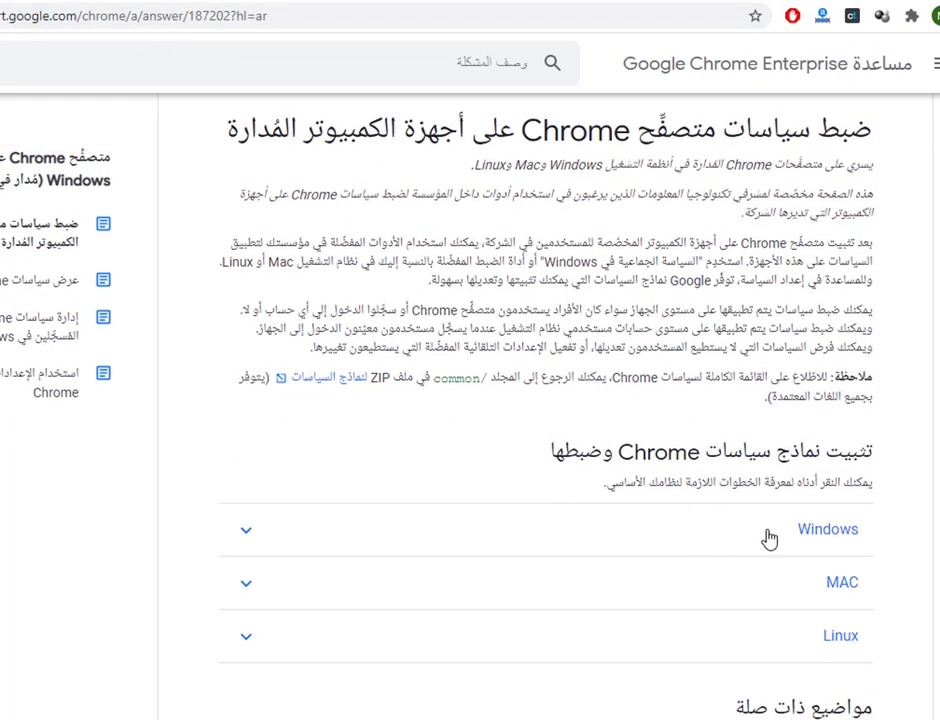
left_click(245, 530)
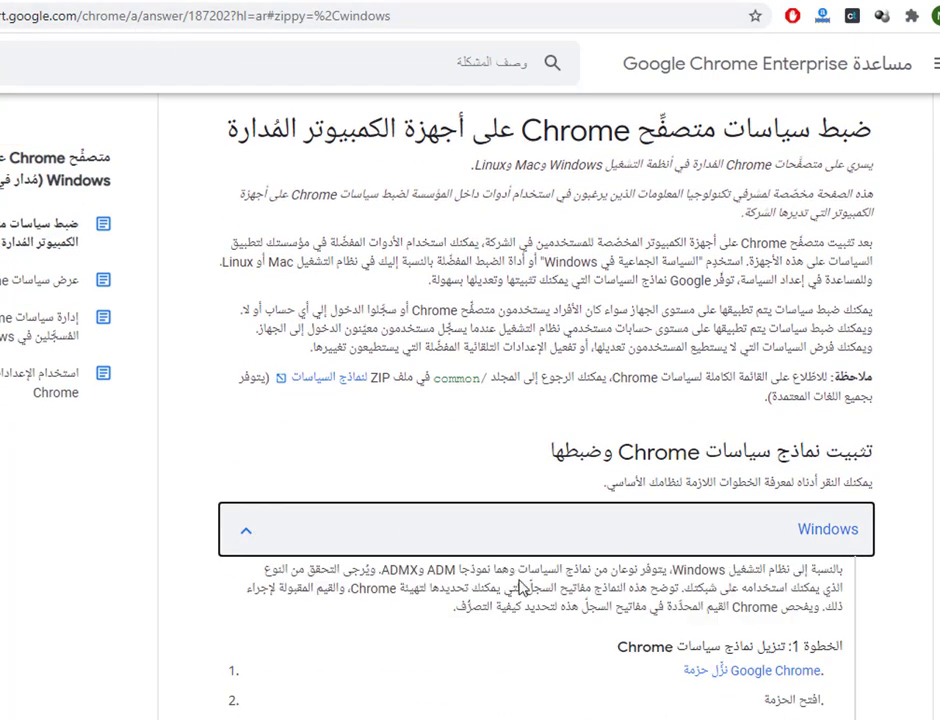
scroll(525, 590, "down", 2)
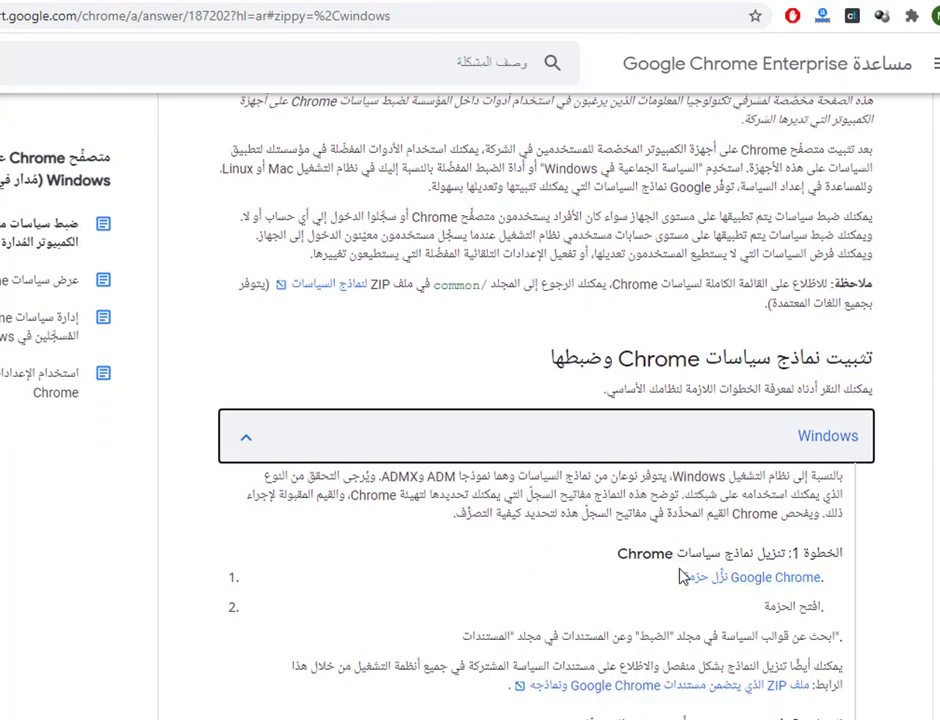
scroll(686, 575, "down", 2)
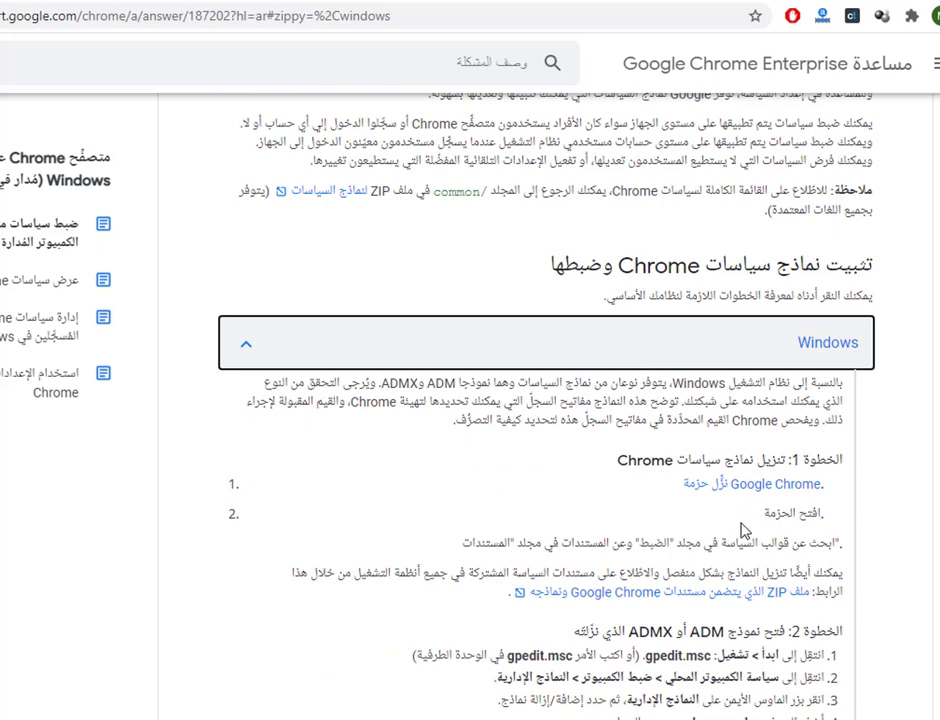
left_click(727, 487)
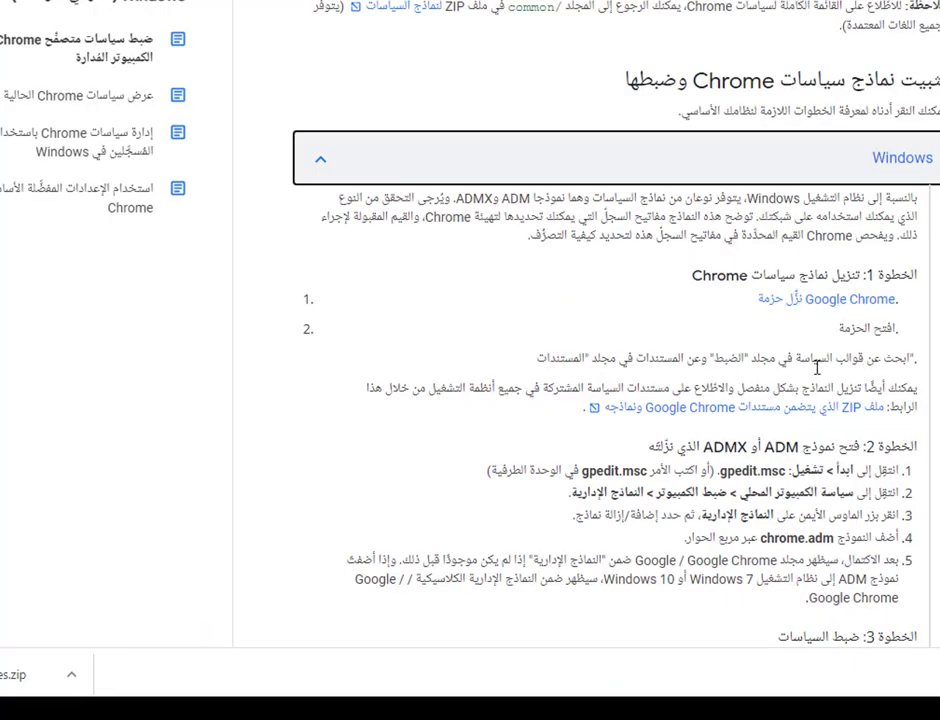
left_click(845, 300)
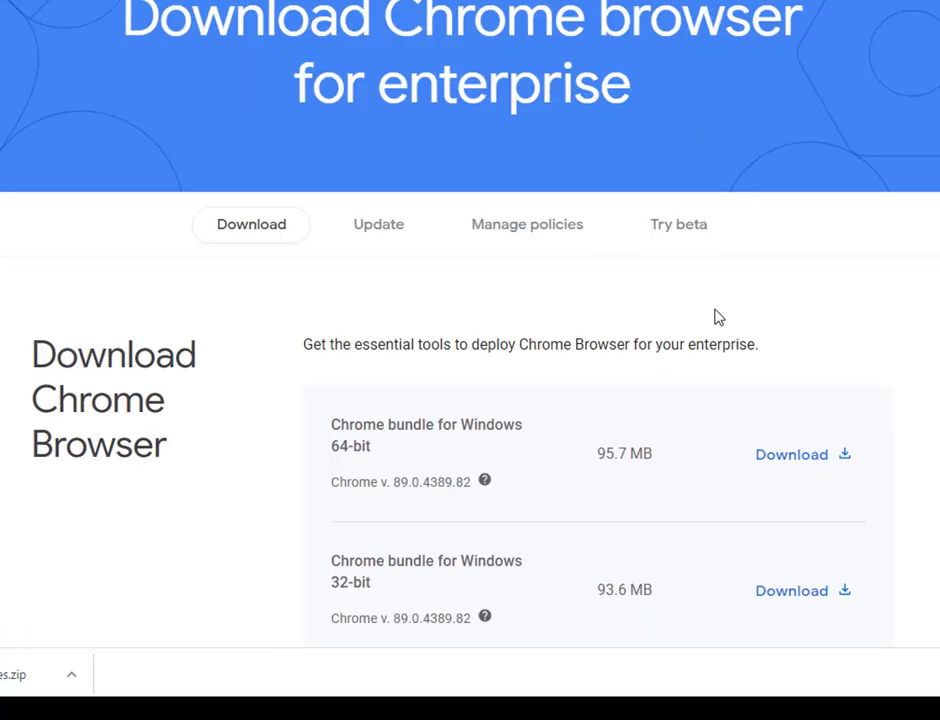
- Download the Chrome bundle for Windows 64-bit and accept the terms of service
scroll(700, 336, "down", 3)
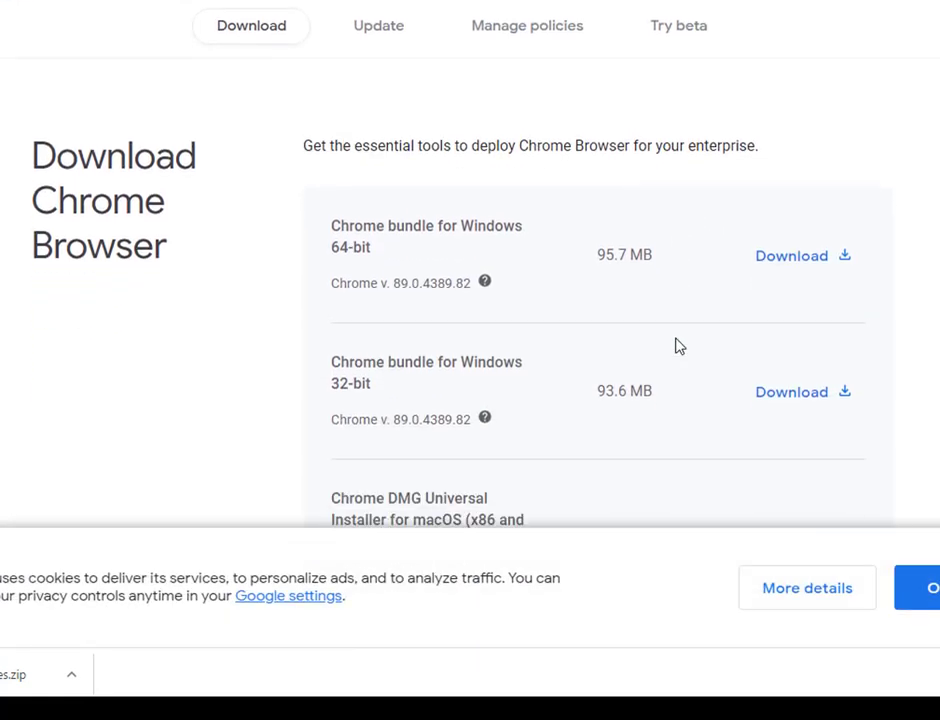
scroll(677, 346, "down", 1)
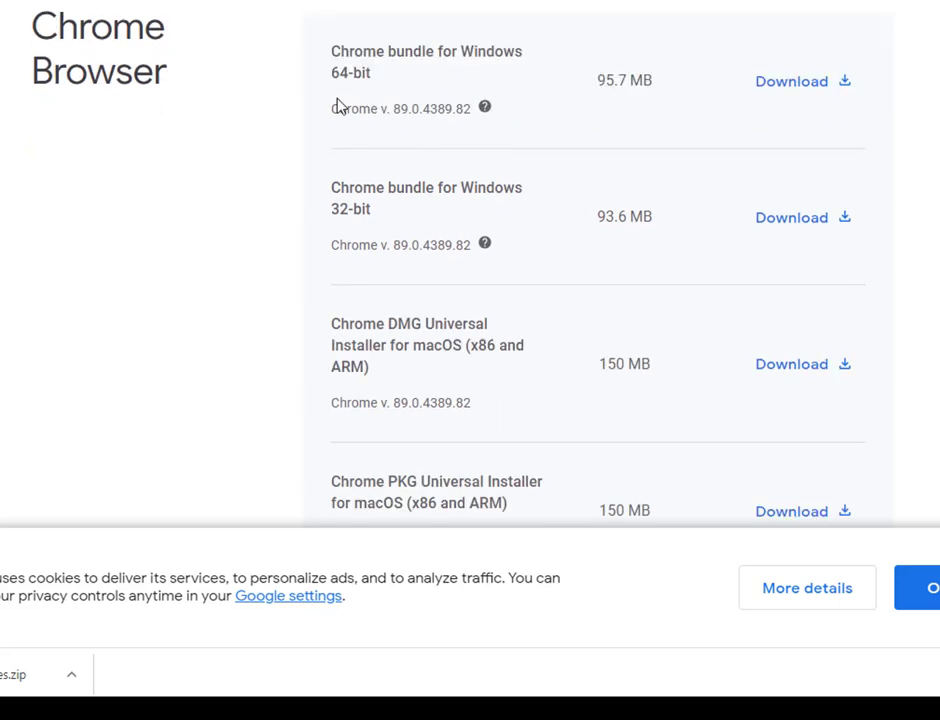
scroll(447, 138, "down", 2)
scroll(445, 132, "down", 1)
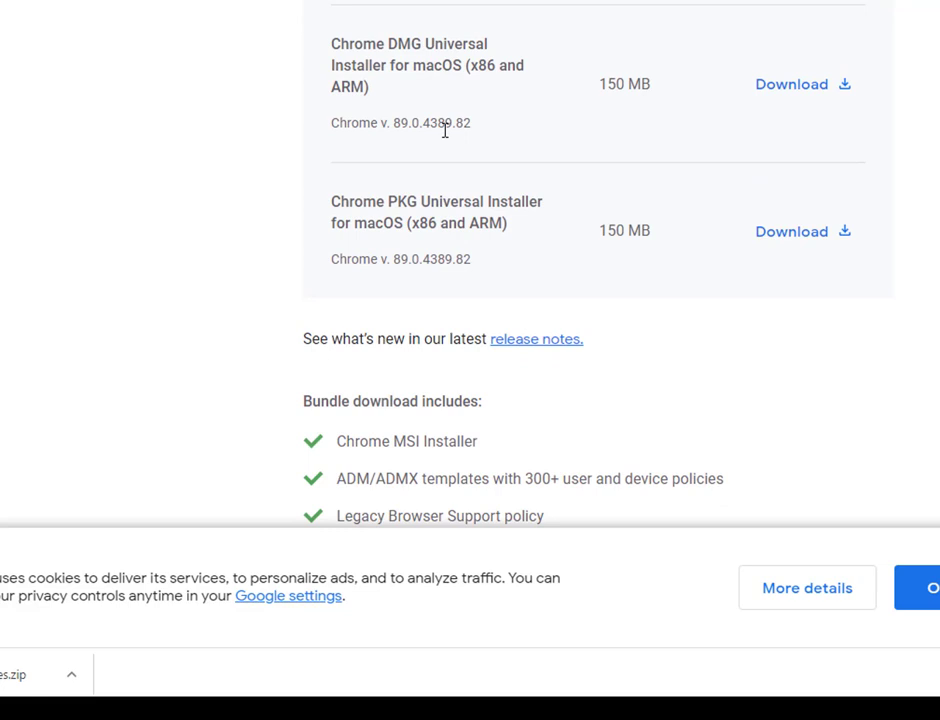
scroll(465, 127, "up", 5)
left_click(796, 270)
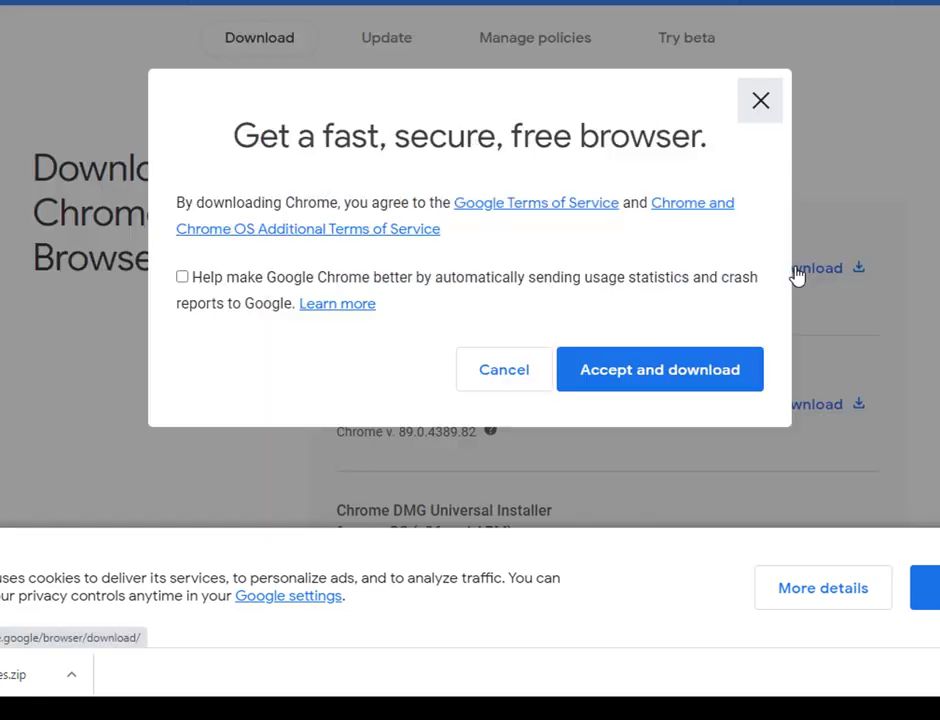
left_click(663, 378)
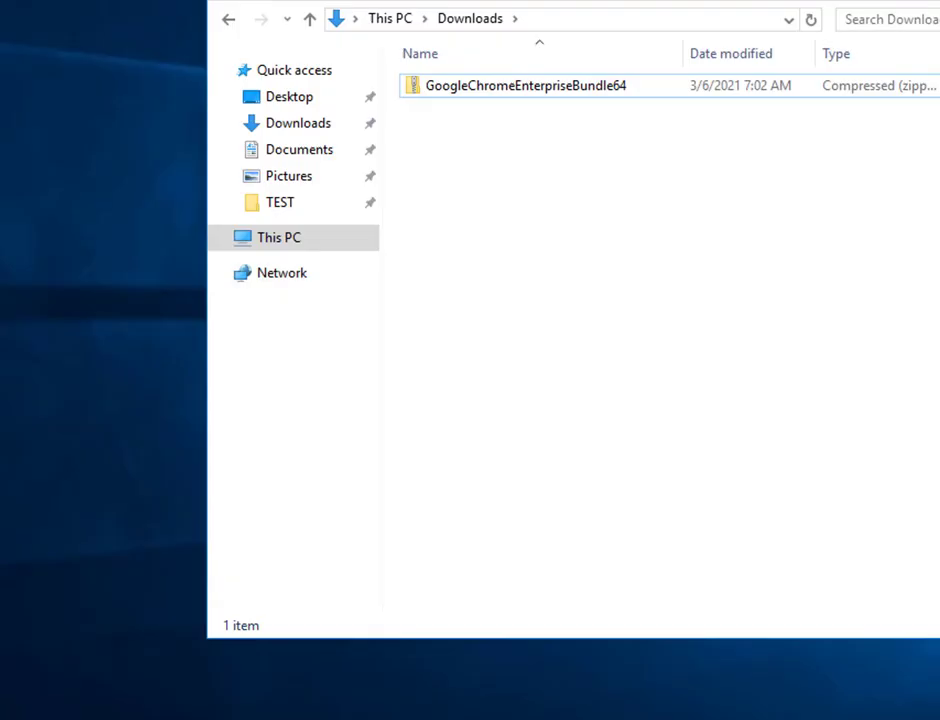
- Open Group Policy Management from the Windows Administrative Tools on the server
key("super")
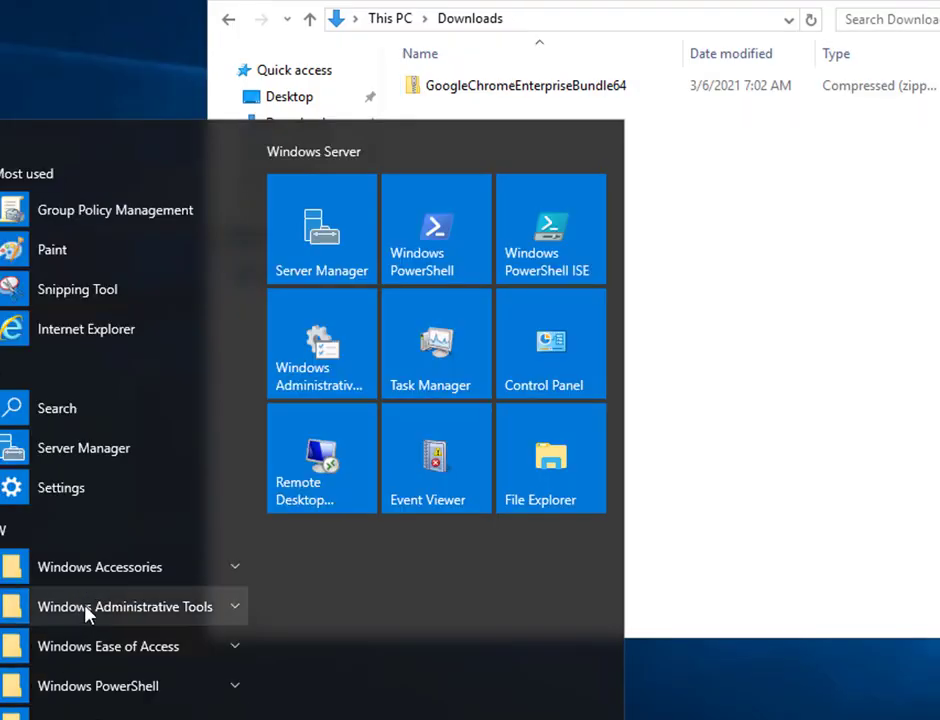
left_click(132, 612)
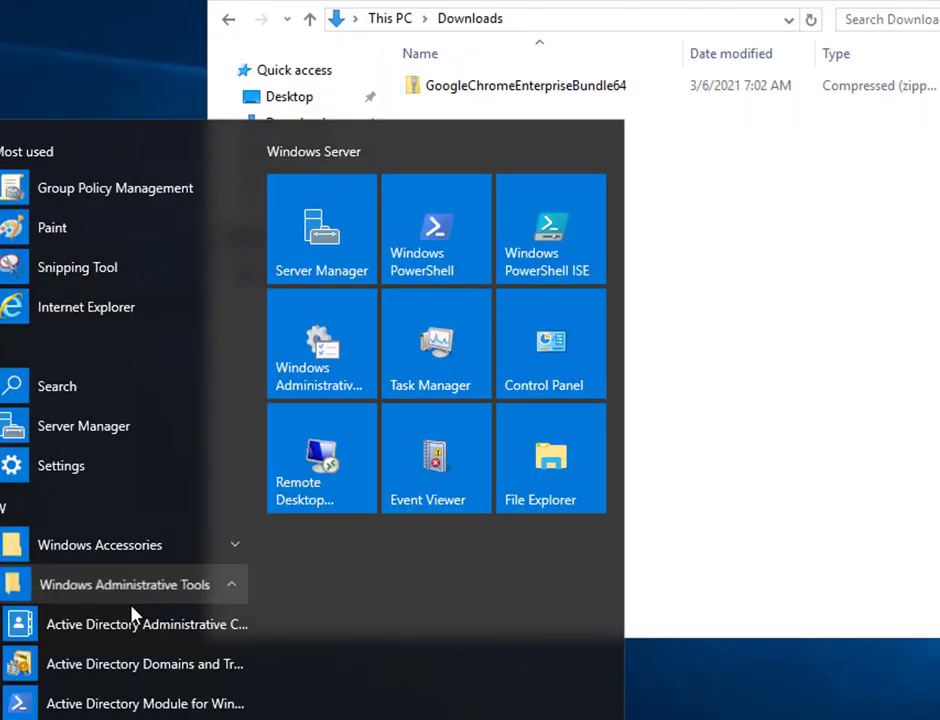
scroll(143, 622, "down", 3)
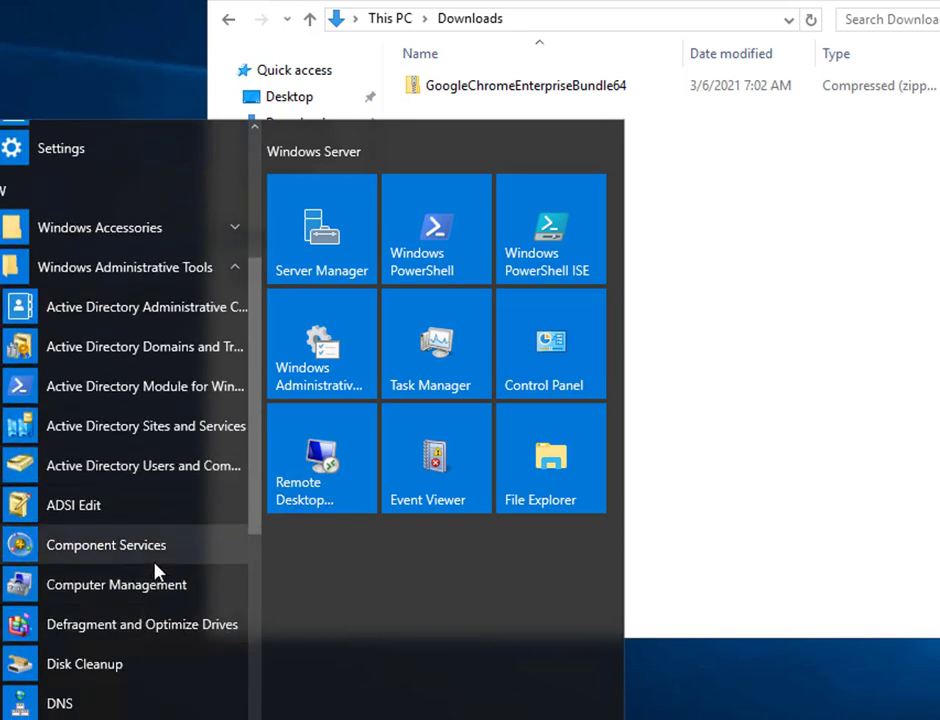
scroll(157, 566, "down", 1)
scroll(157, 566, "down", 1)
left_click(148, 584)
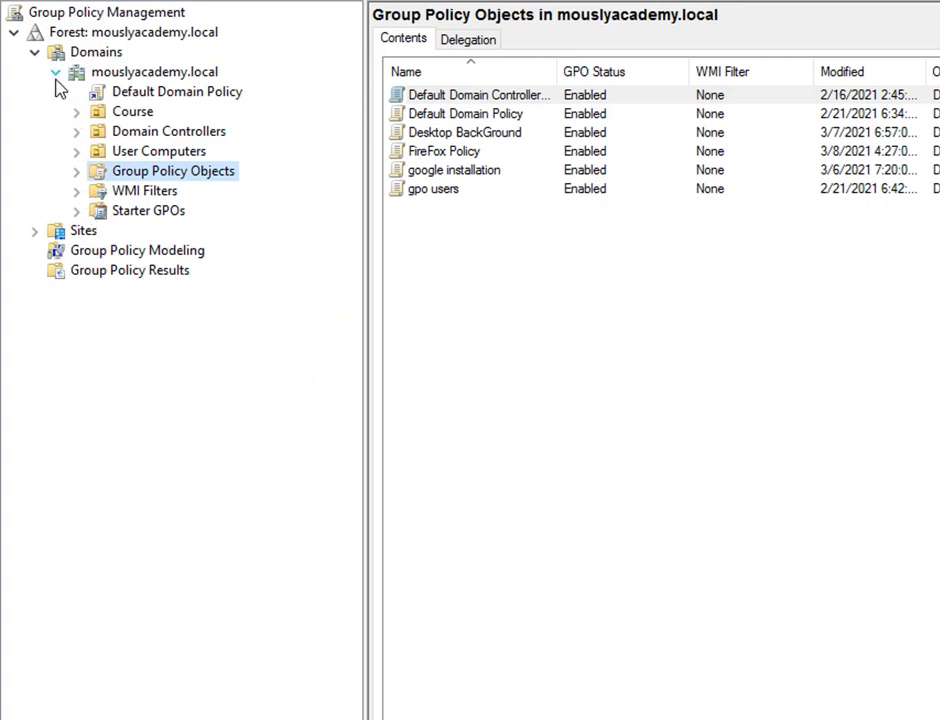
- Examine the Mozilla folder in the Default Domain Controllers Policy's user Administrative Templates, and close the policy editor
left_click(77, 171)
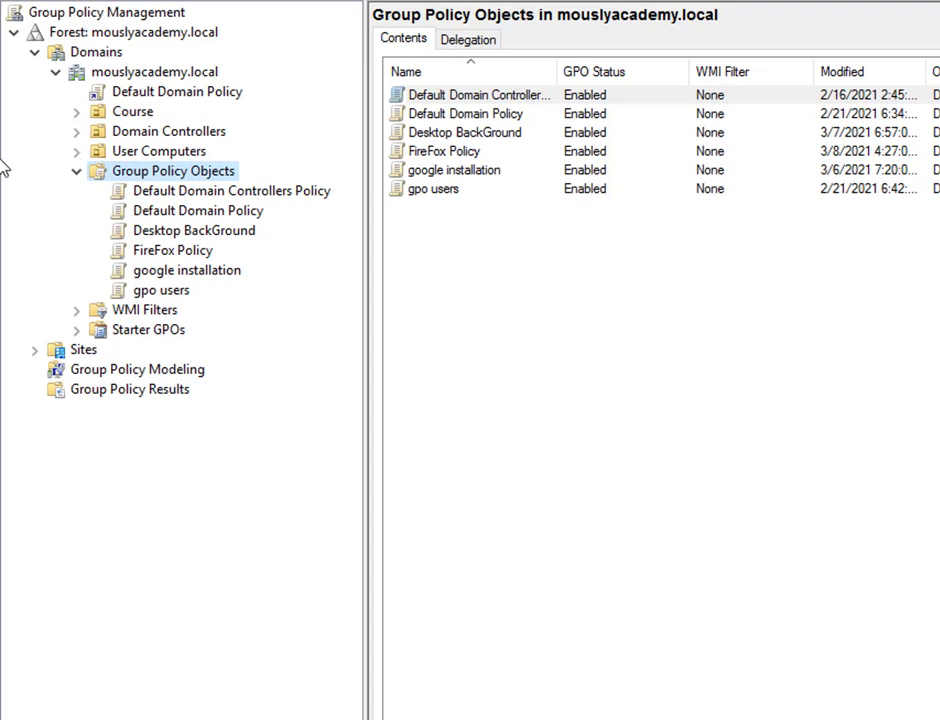
right_click(211, 199)
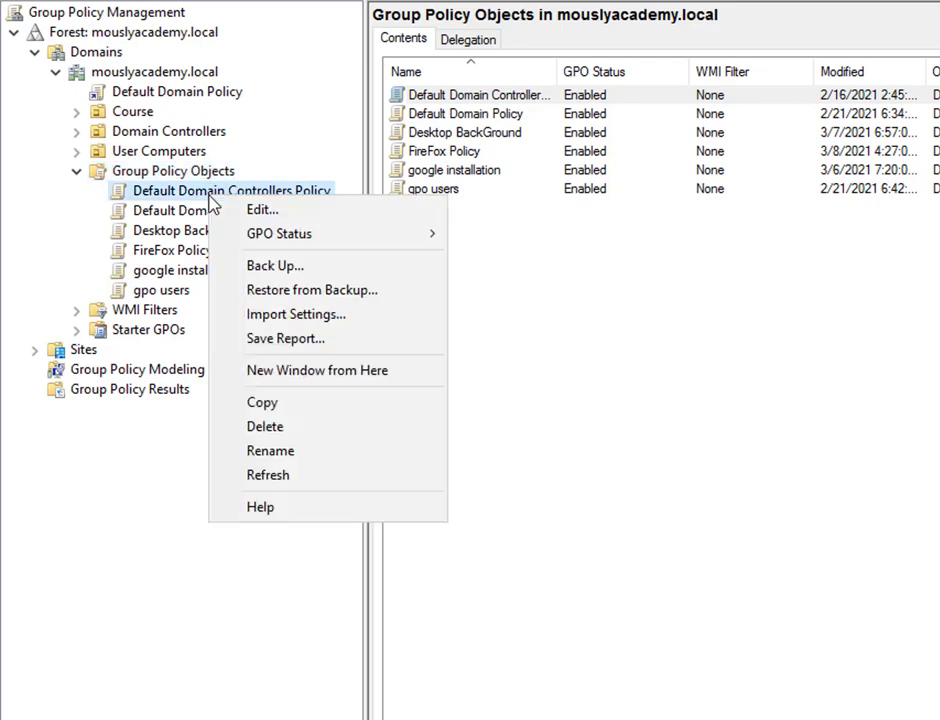
left_click(254, 210)
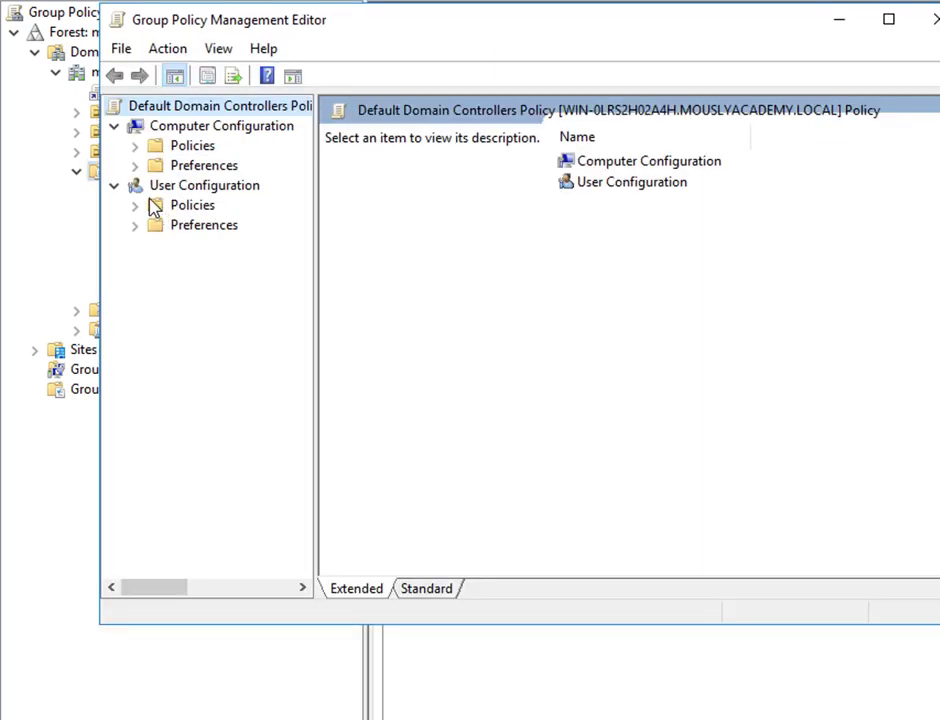
left_click(140, 206)
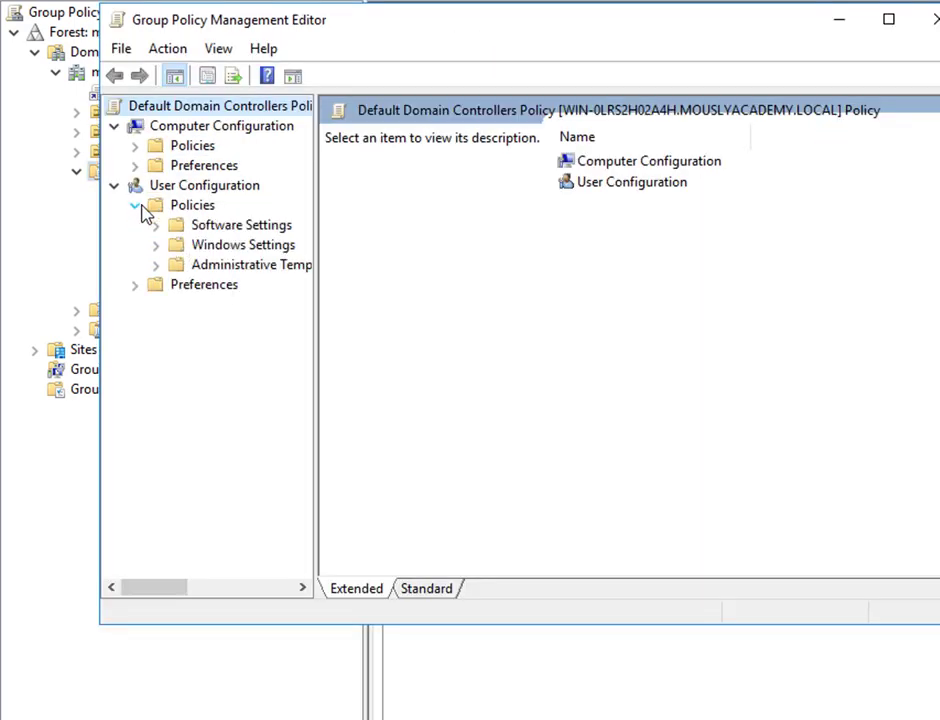
left_click(156, 265)
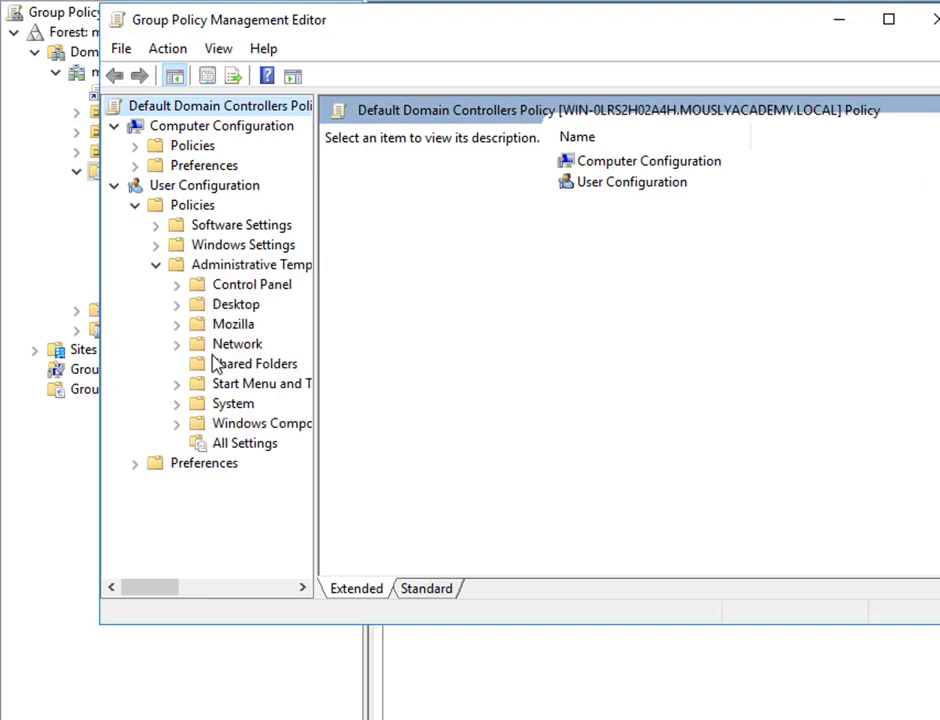
left_click(205, 325)
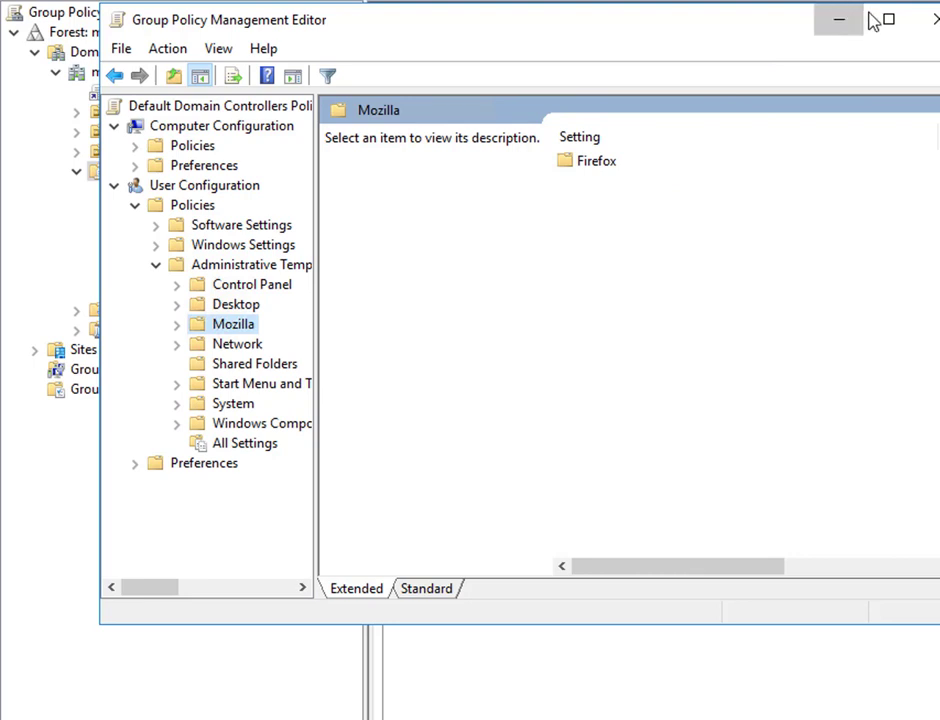
left_click(934, 20)
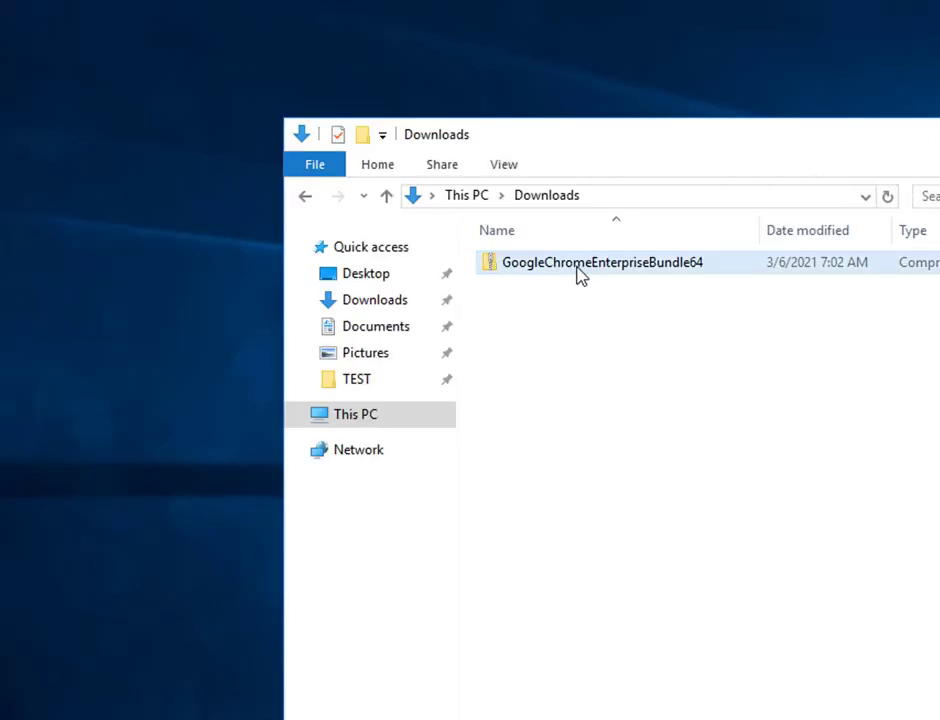
- Extract the GoogleChromeEnterpriseBundle64 archive into its own folder in Downloads
left_click(578, 273)
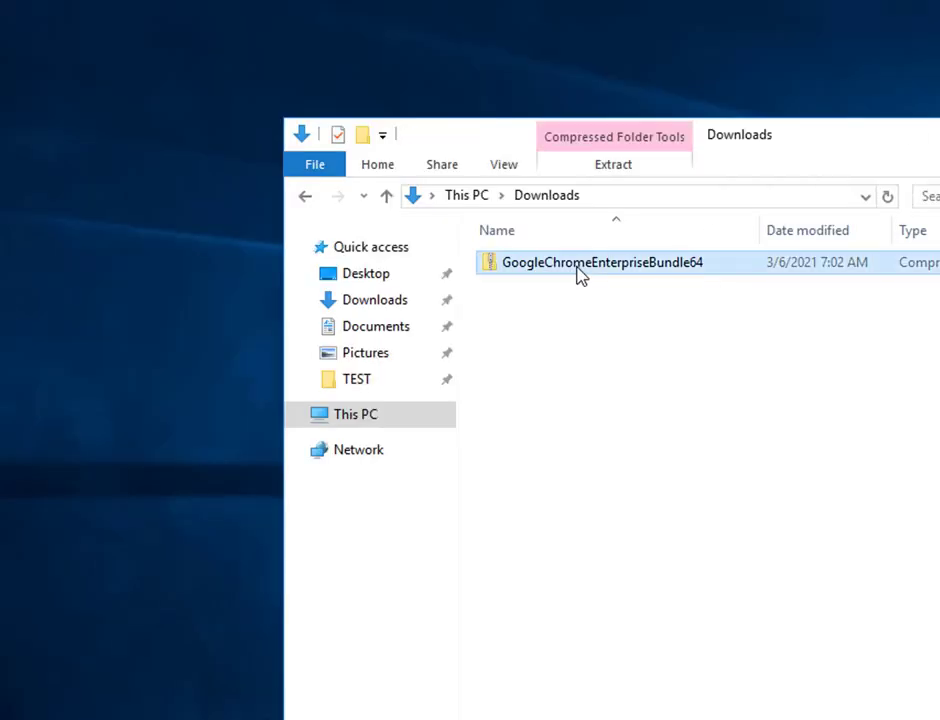
right_click(578, 273)
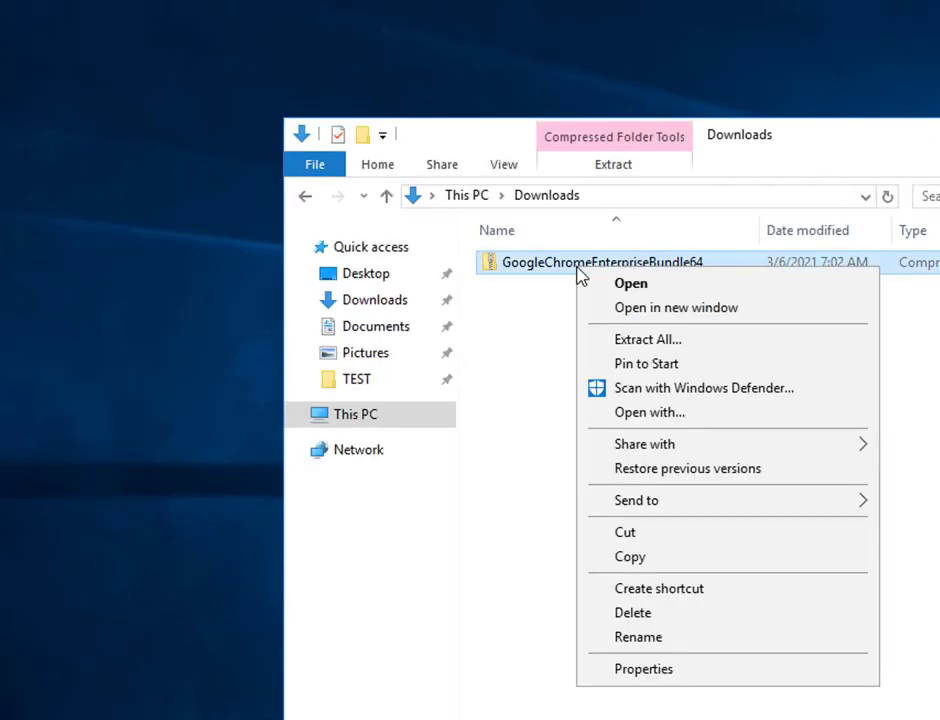
left_click(685, 342)
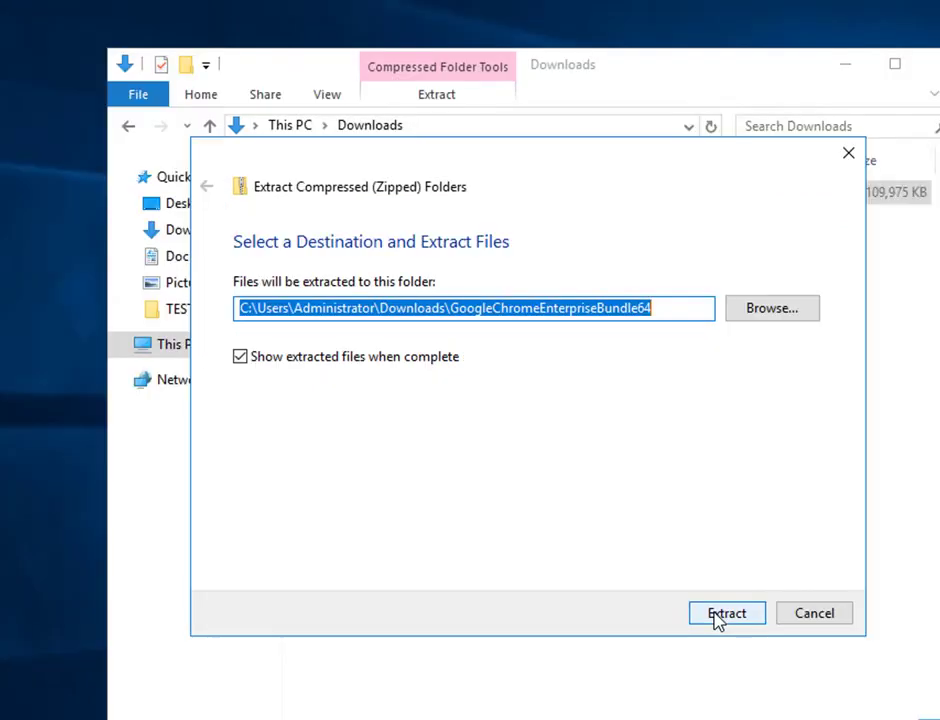
left_click(716, 615)
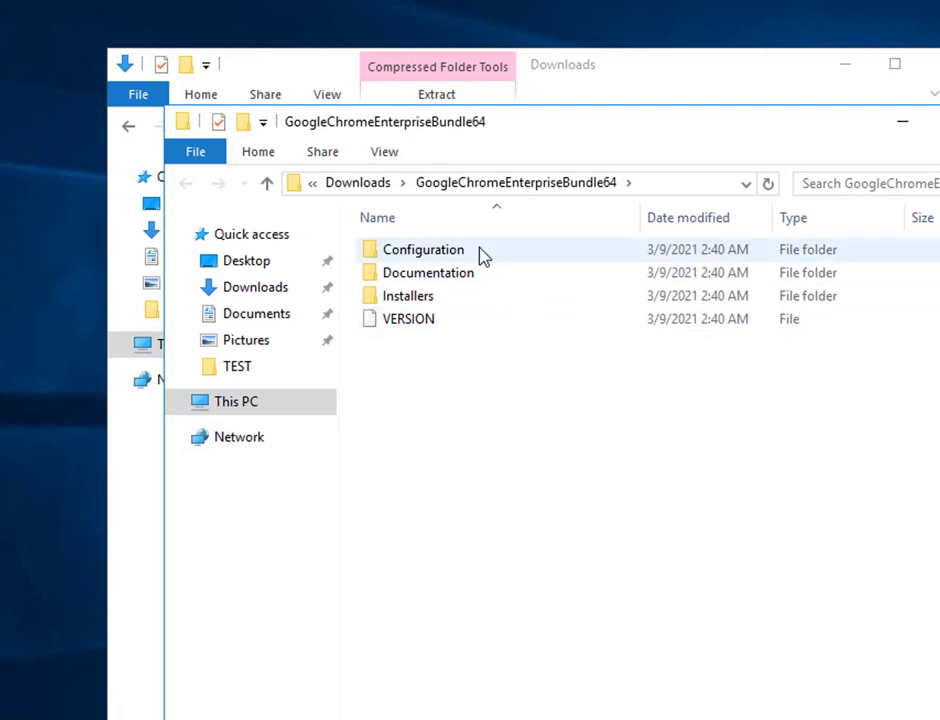
- Select everything in the admx folder inside the extracted bundle's Configuration folder
double_click(430, 250)
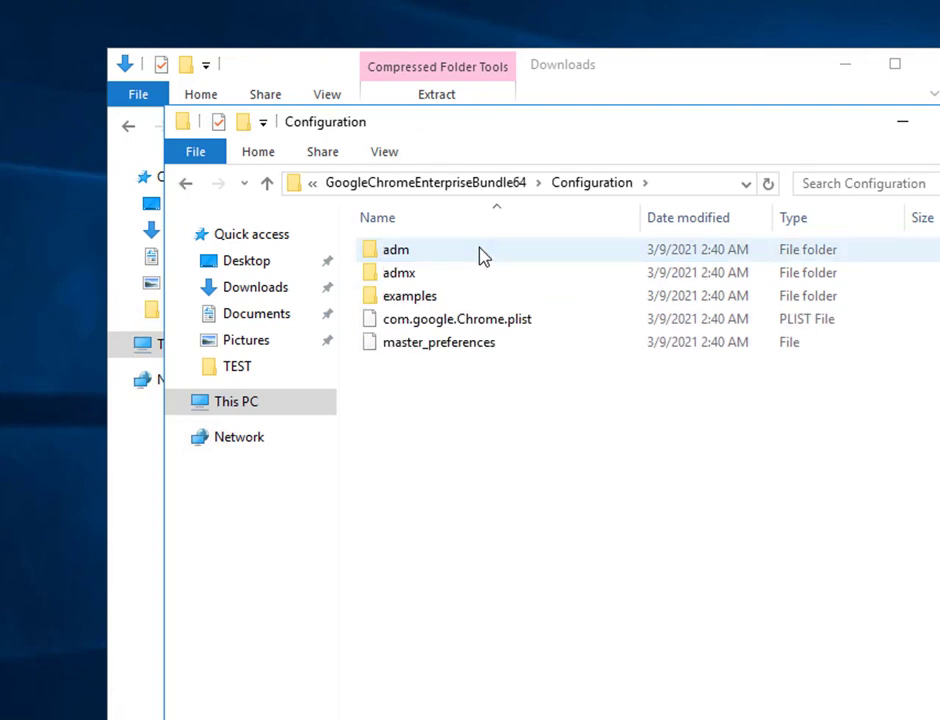
double_click(482, 255)
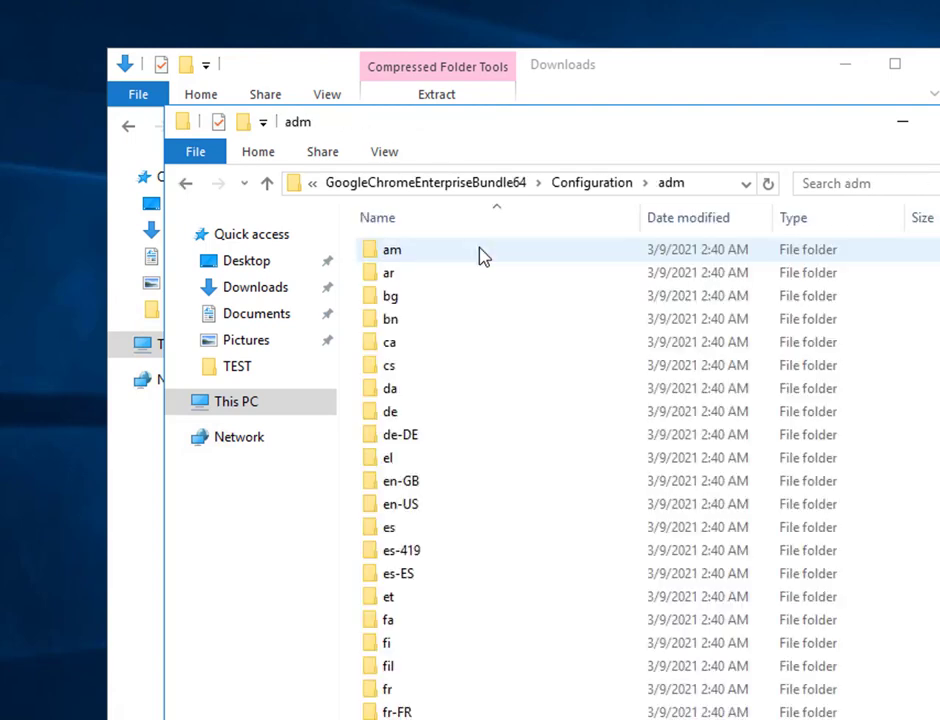
left_click(268, 188)
double_click(422, 283)
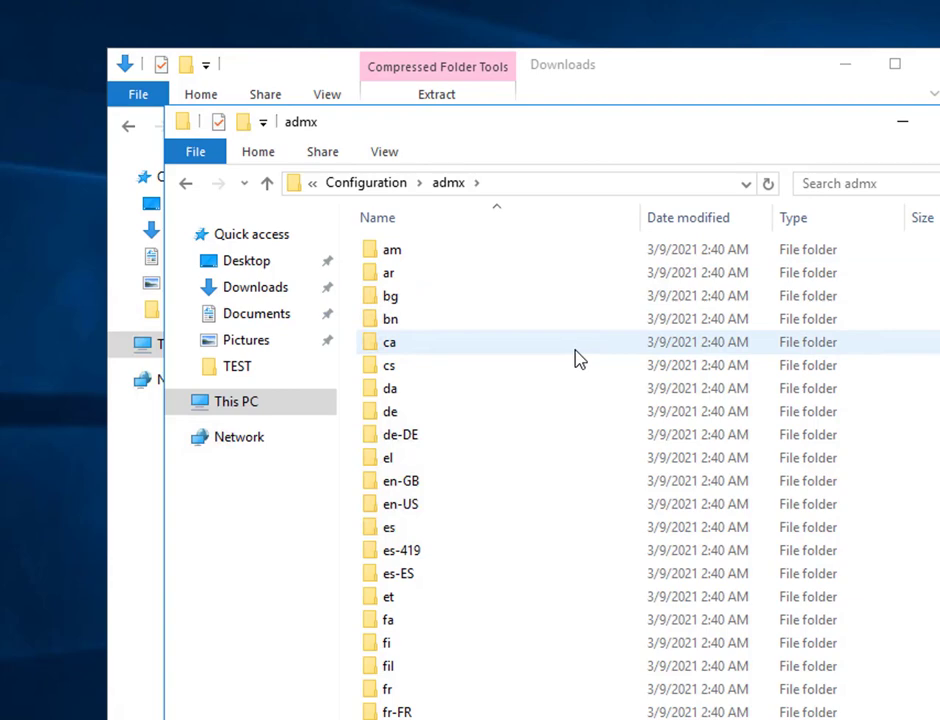
key("ctrl+a")
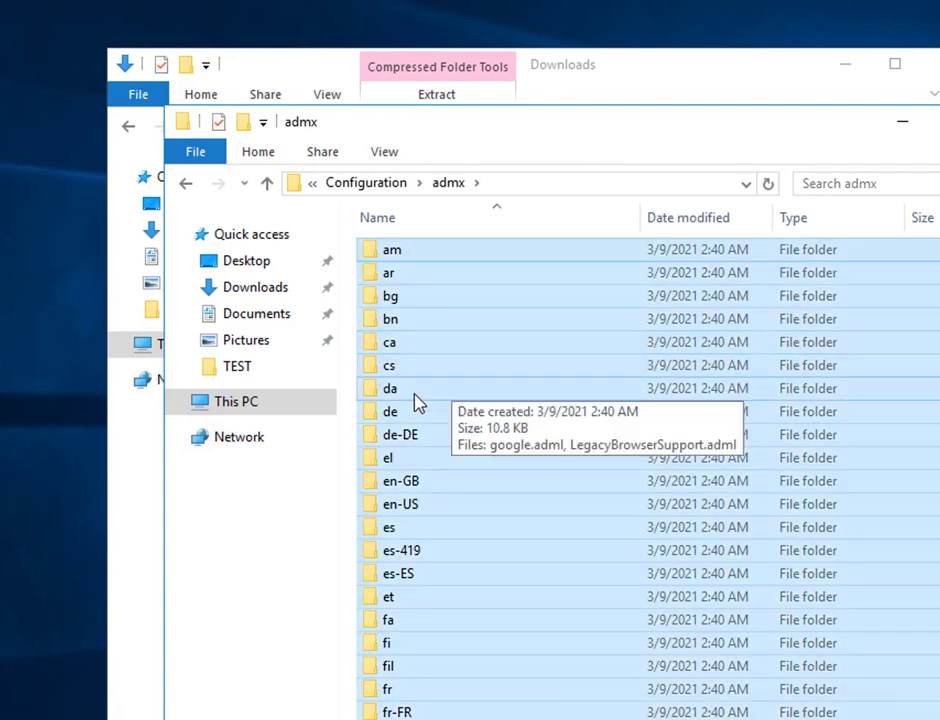
- Copy the selected admx folder contents into C:\Windows\PolicyDefinitions
left_click(242, 404)
double_click(482, 482)
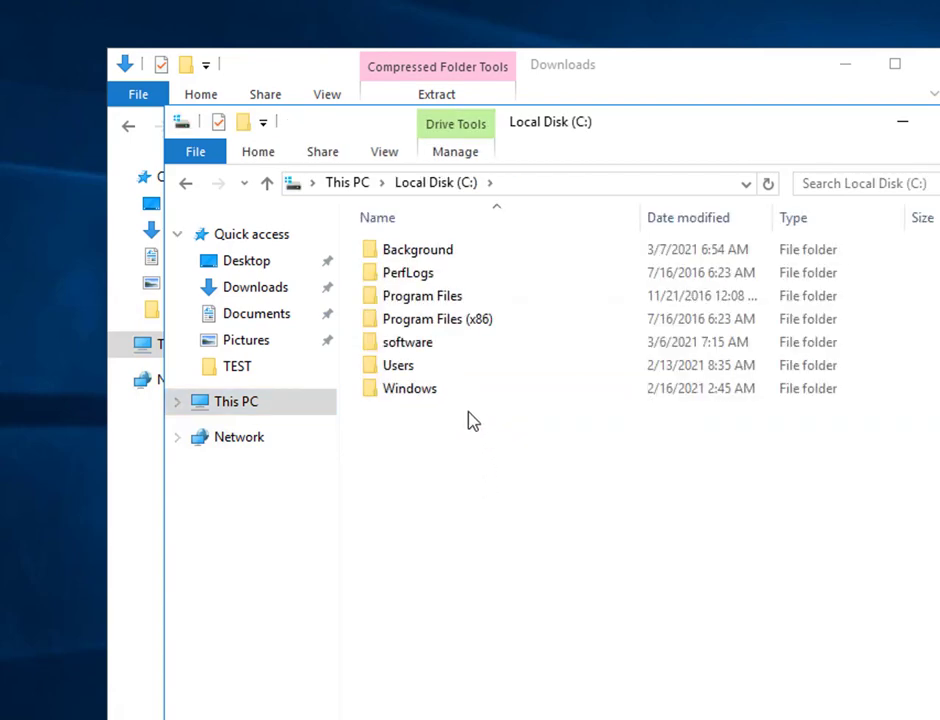
double_click(418, 392)
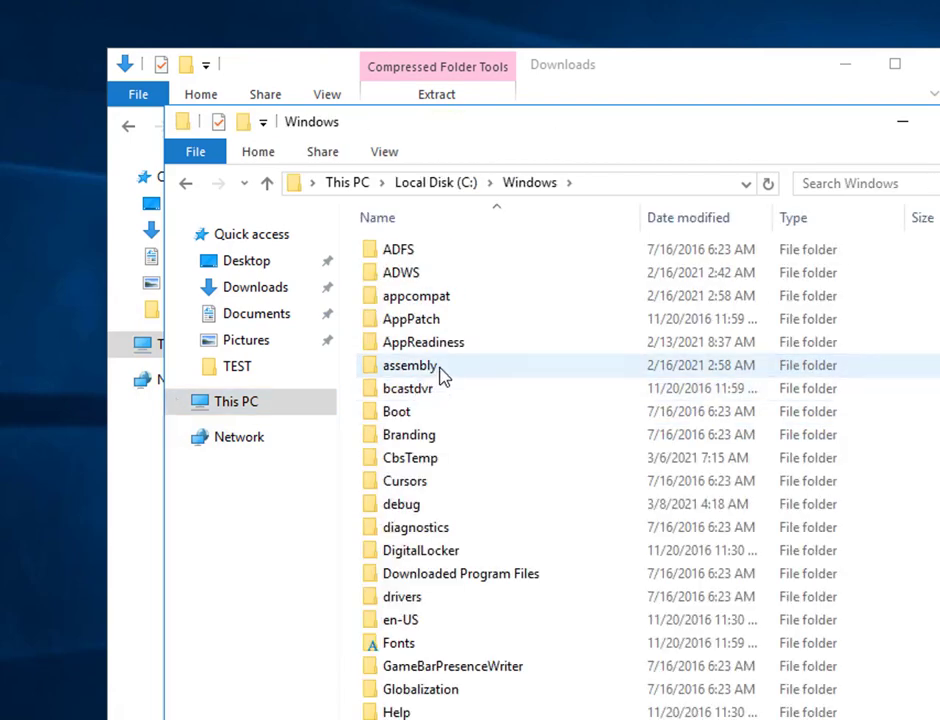
scroll(449, 397, "down", 1)
scroll(451, 398, "down", 3)
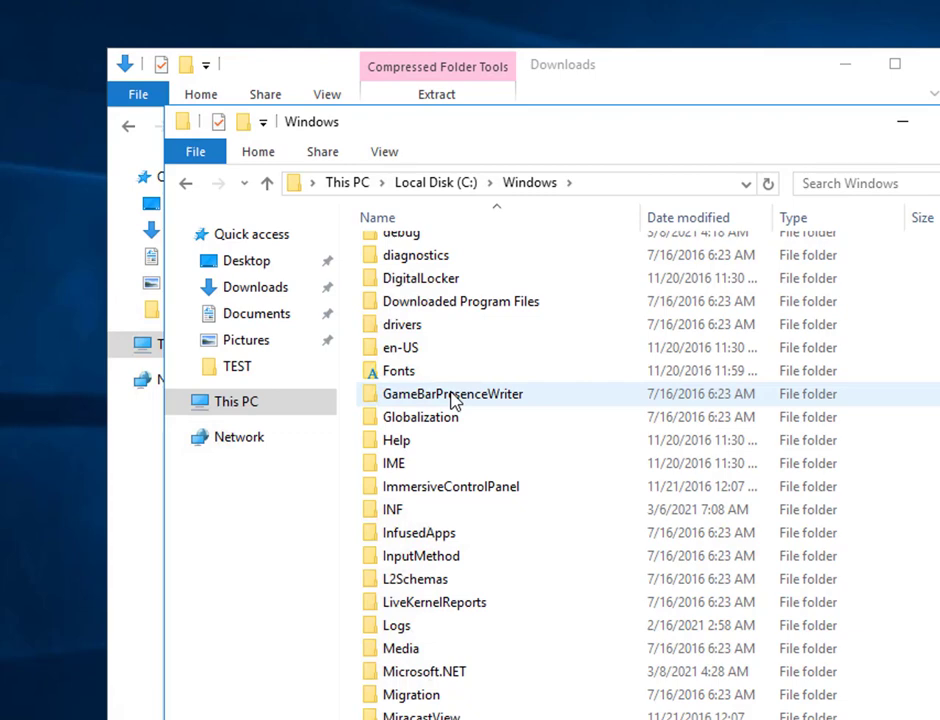
scroll(451, 398, "down", 2)
scroll(451, 398, "down", 1)
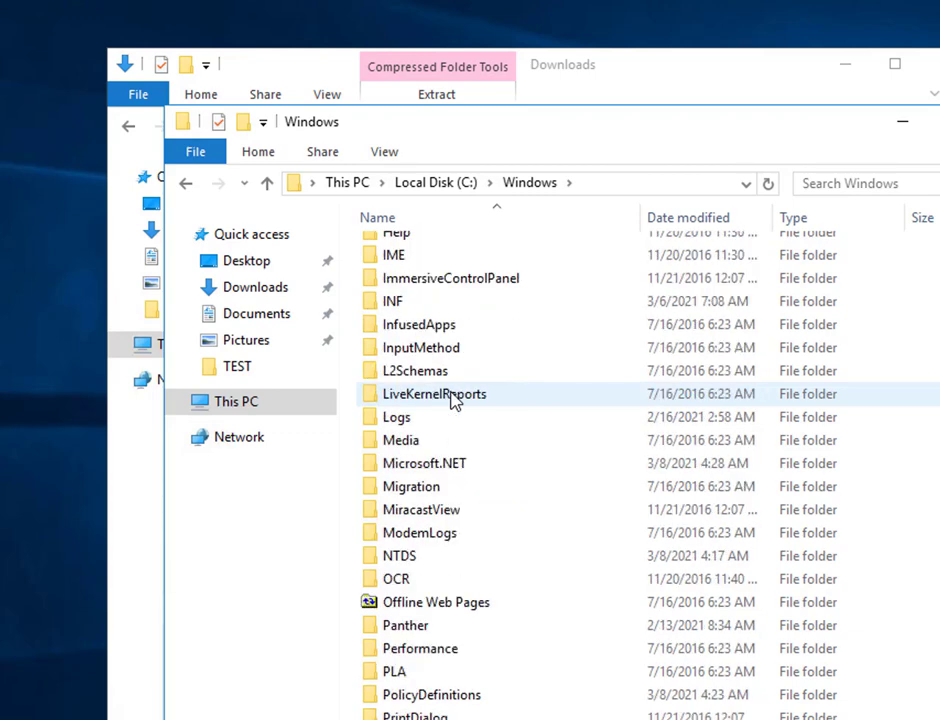
scroll(451, 398, "down", 1)
left_click(372, 628)
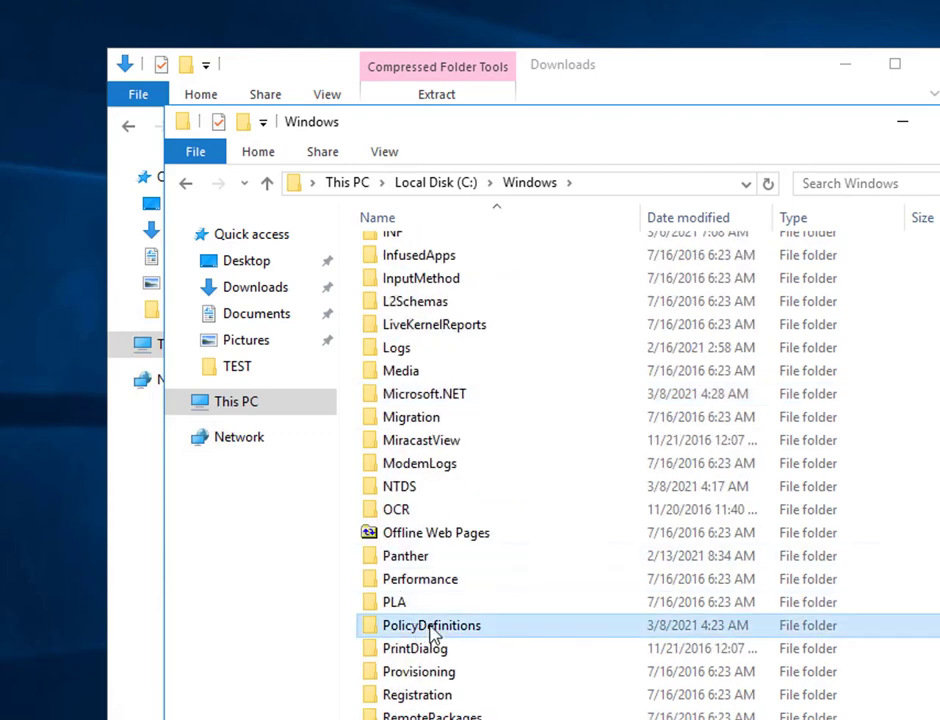
double_click(503, 625)
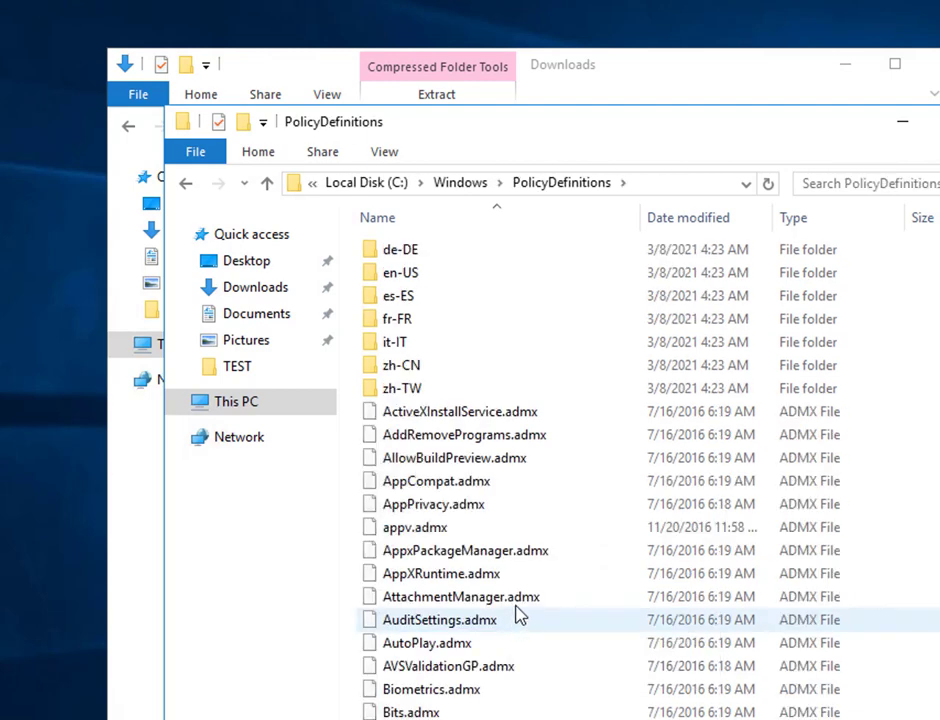
key("ctrl+v")
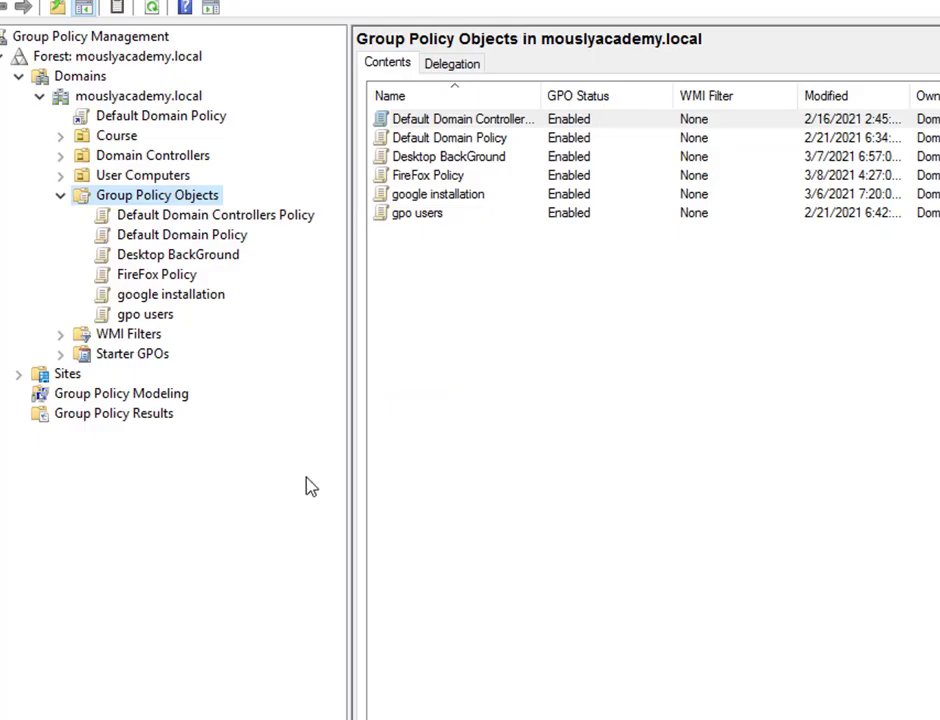
- Create a new Group Policy Object named Chrome GPO in the mouslyacademy.local domain
right_click(185, 199)
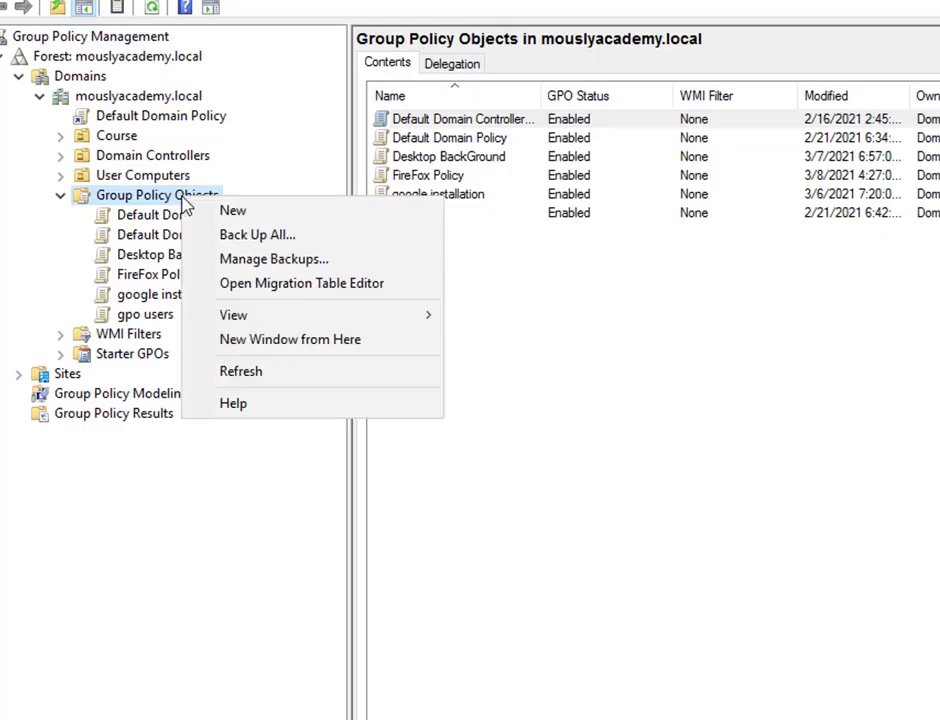
left_click(229, 211)
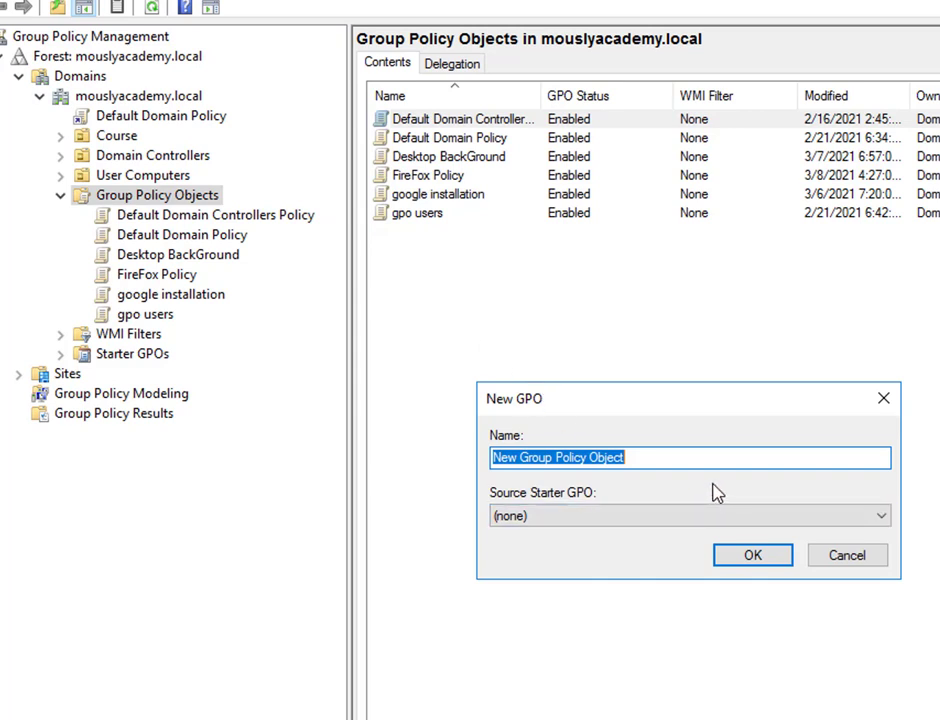
type("Chrome GPO")
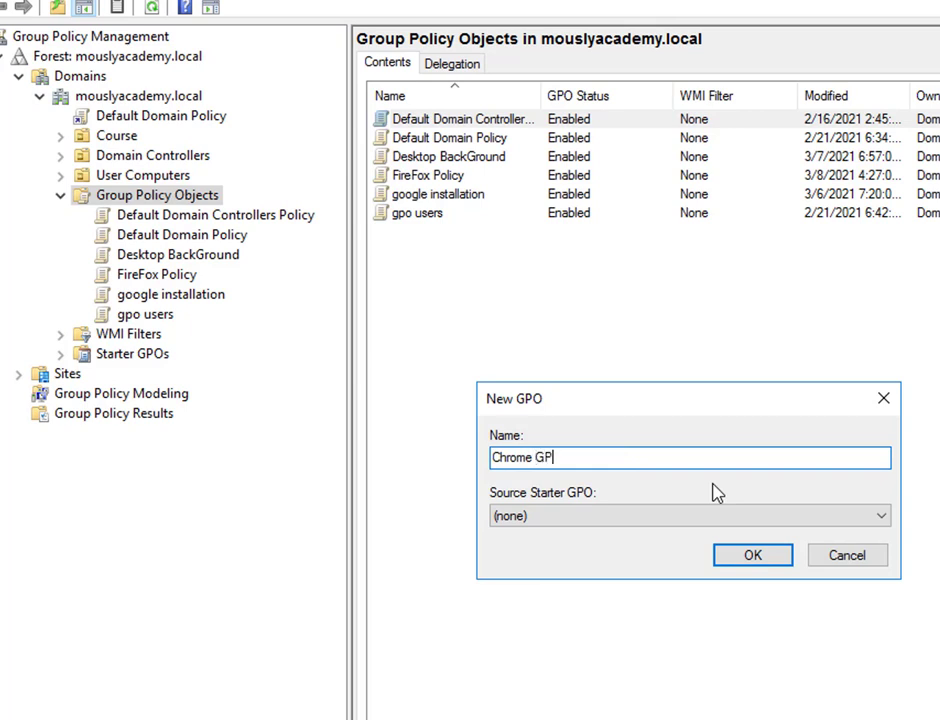
left_click(751, 554)
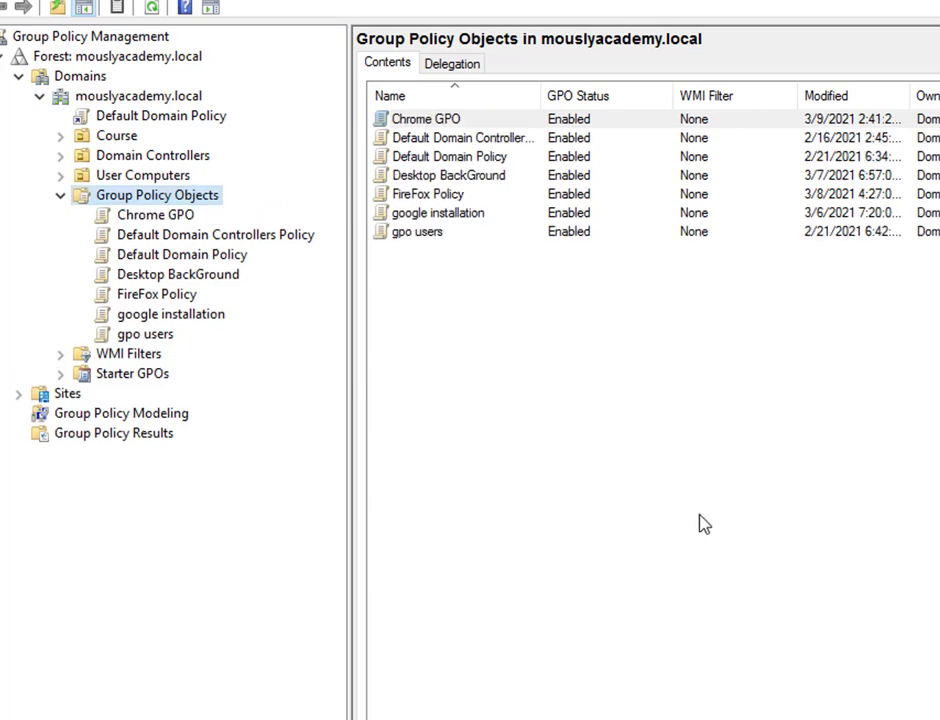
- Open Chrome GPO for editing and expand Administrative Templates under the User Configuration policies
right_click(170, 216)
left_click(203, 233)
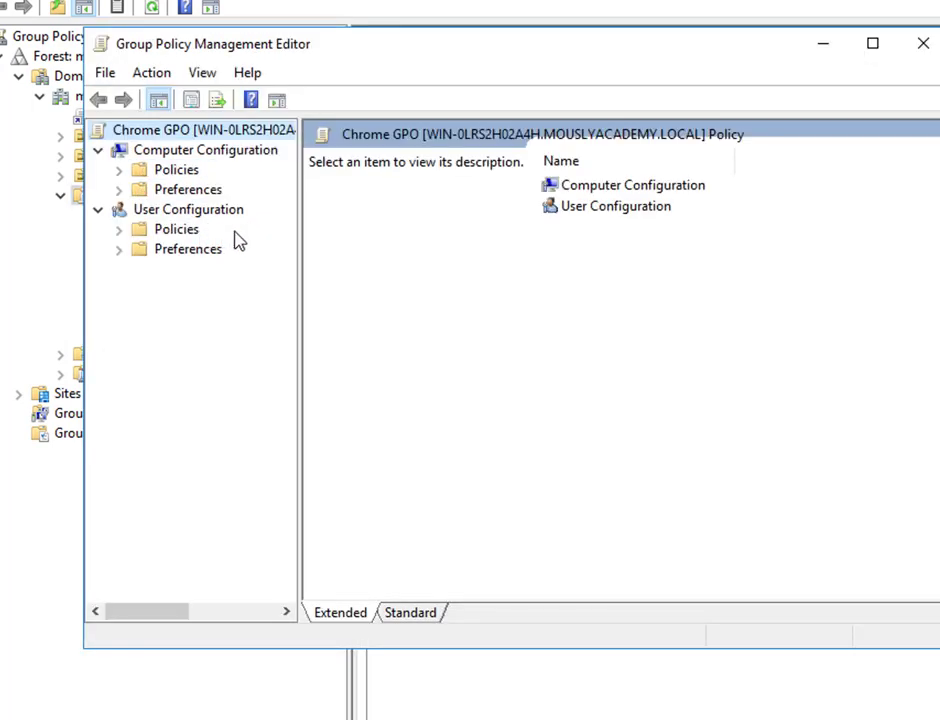
left_click(119, 230)
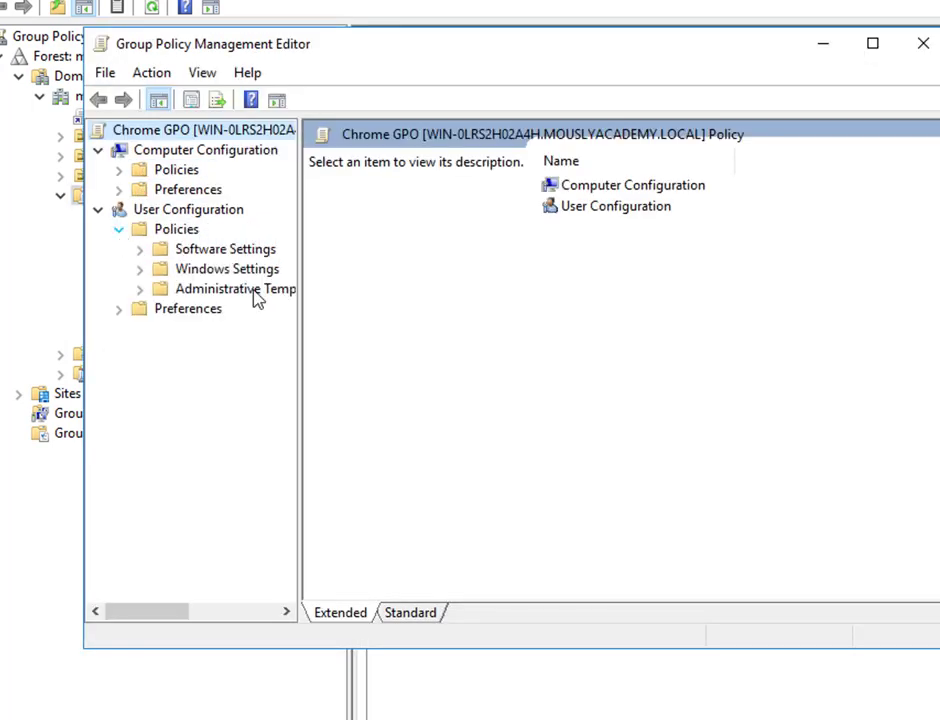
left_click(143, 291)
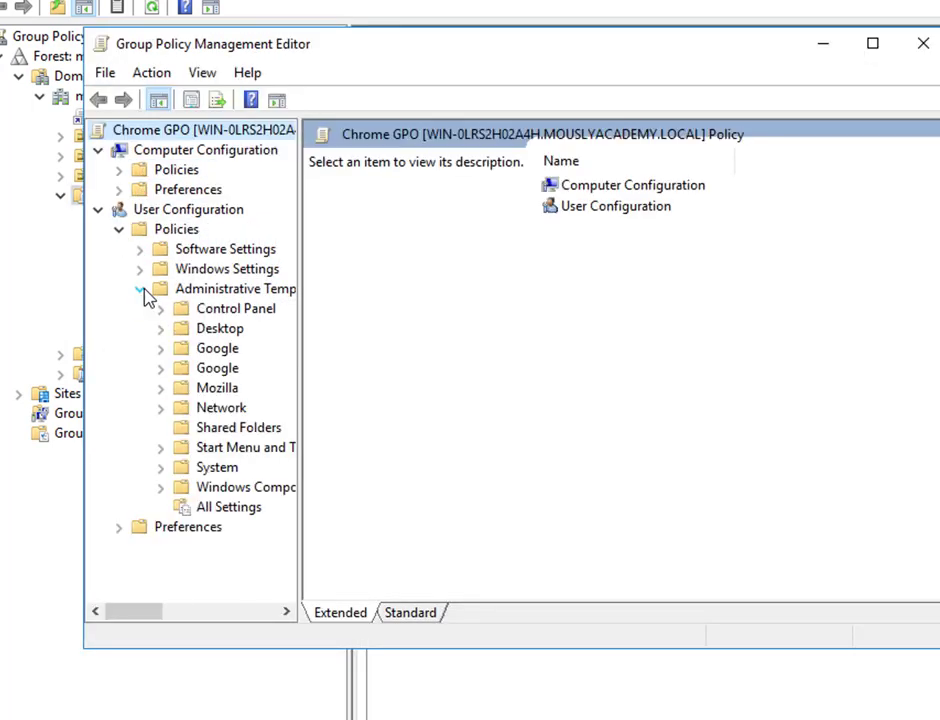
- Examine the two Google template folders and the settings in the Password Alert folder
left_click(219, 352)
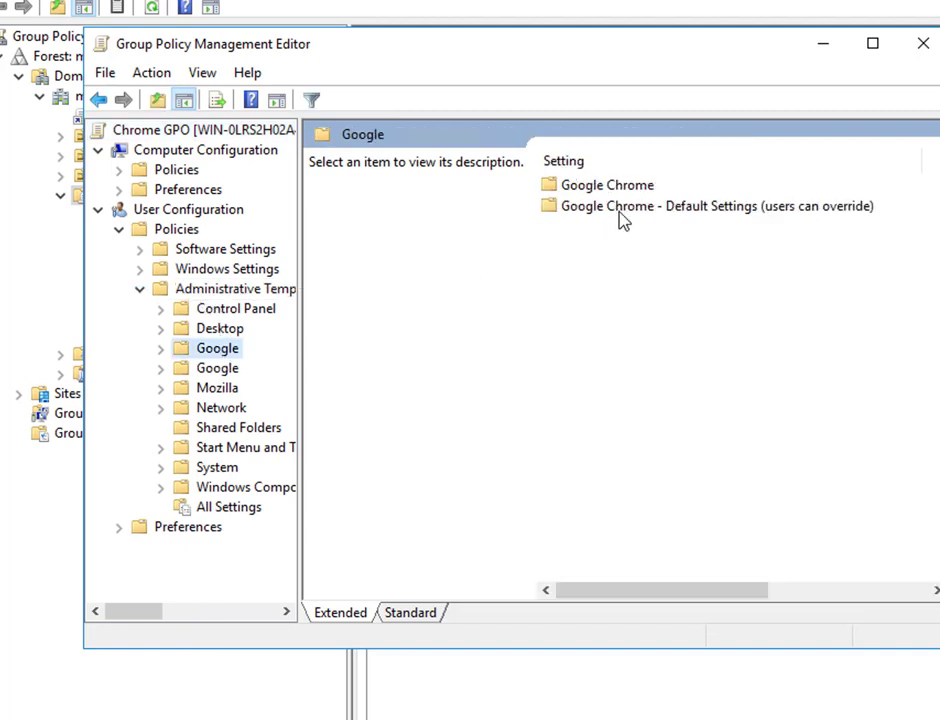
left_click(218, 372)
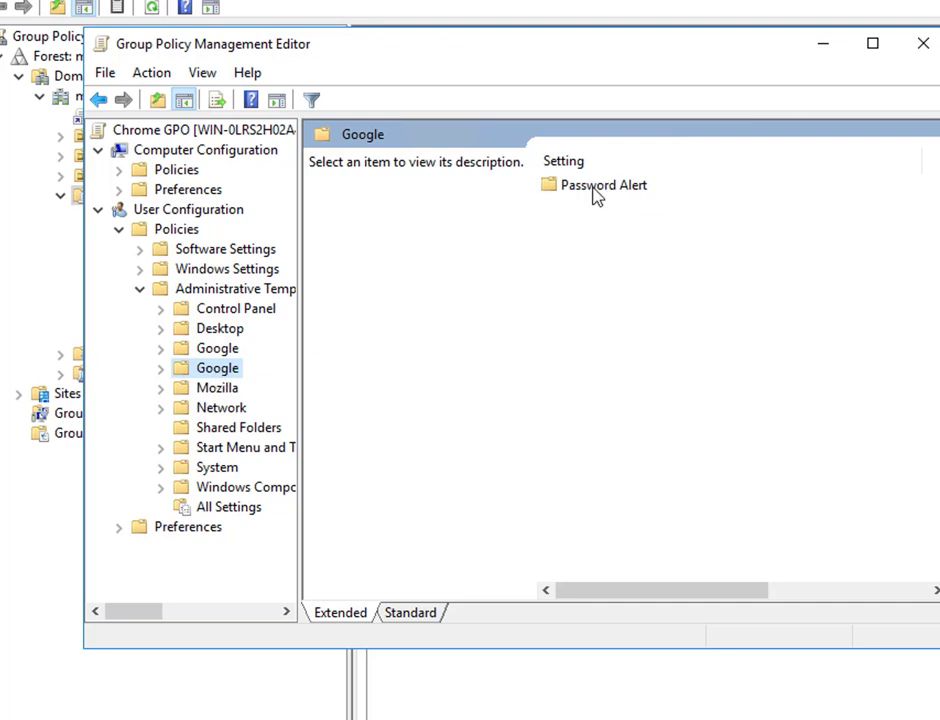
double_click(588, 192)
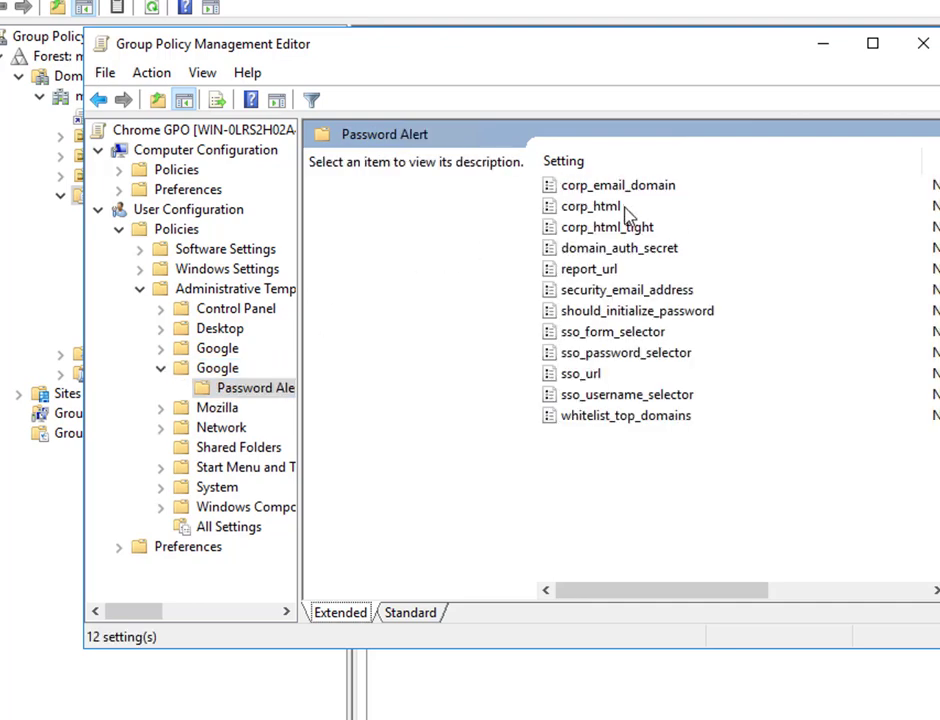
- Examine the Google Chrome policy folder and its Content settings with the policy editor maximized
left_click(219, 352)
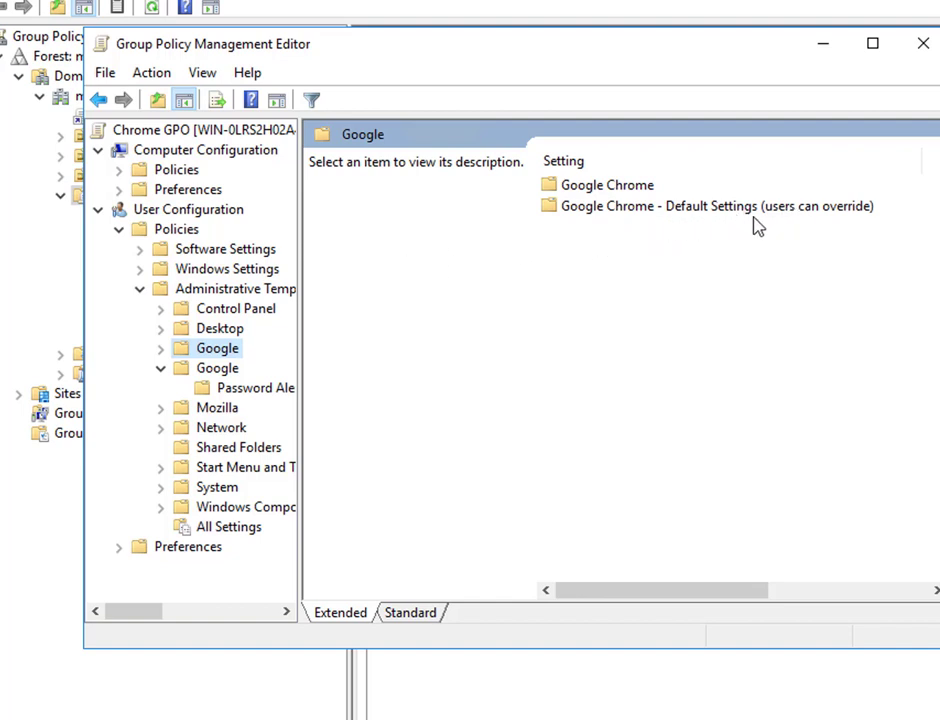
double_click(615, 190)
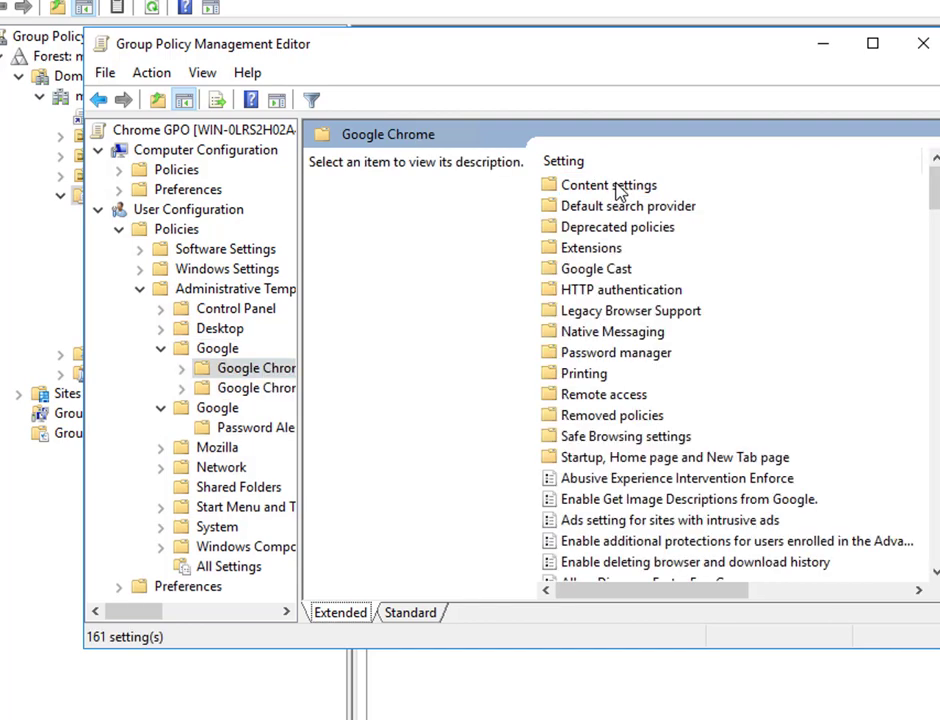
left_click(878, 46)
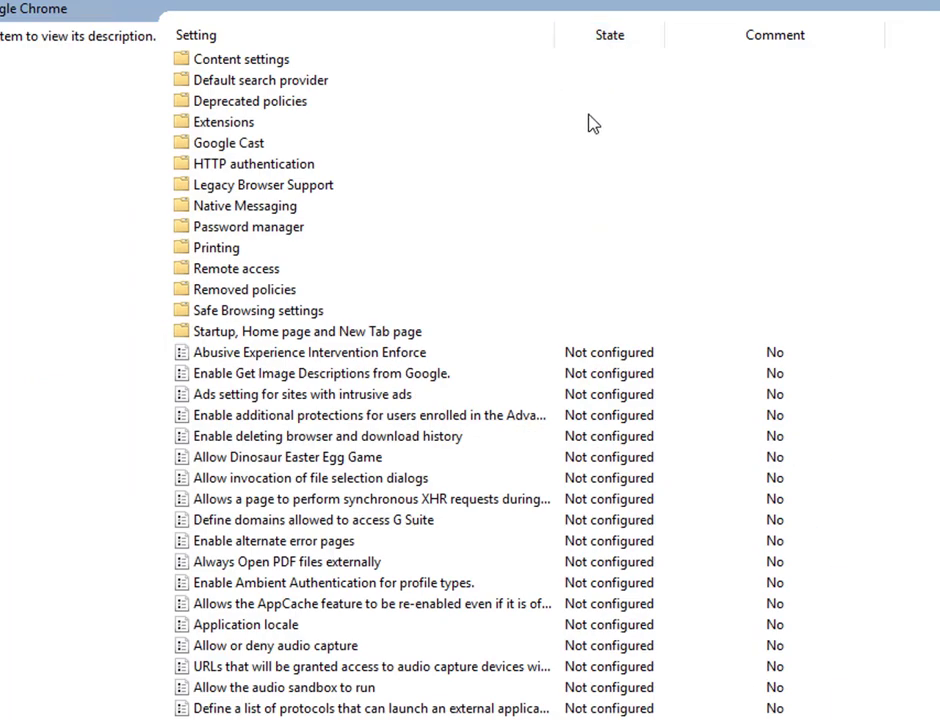
double_click(262, 60)
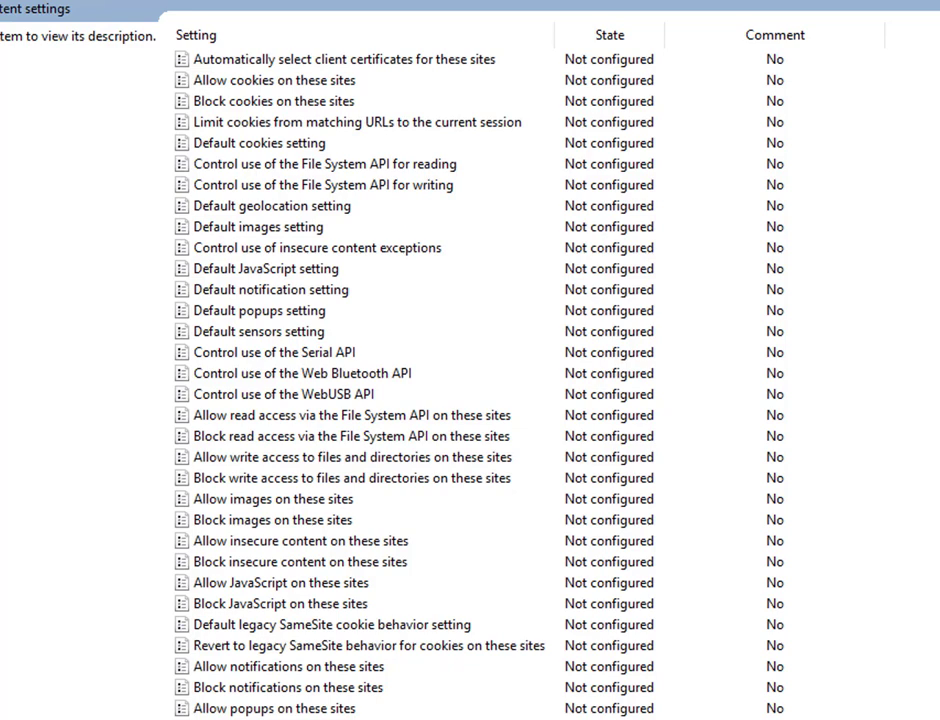
key("BackSpace")
left_click(204, 123)
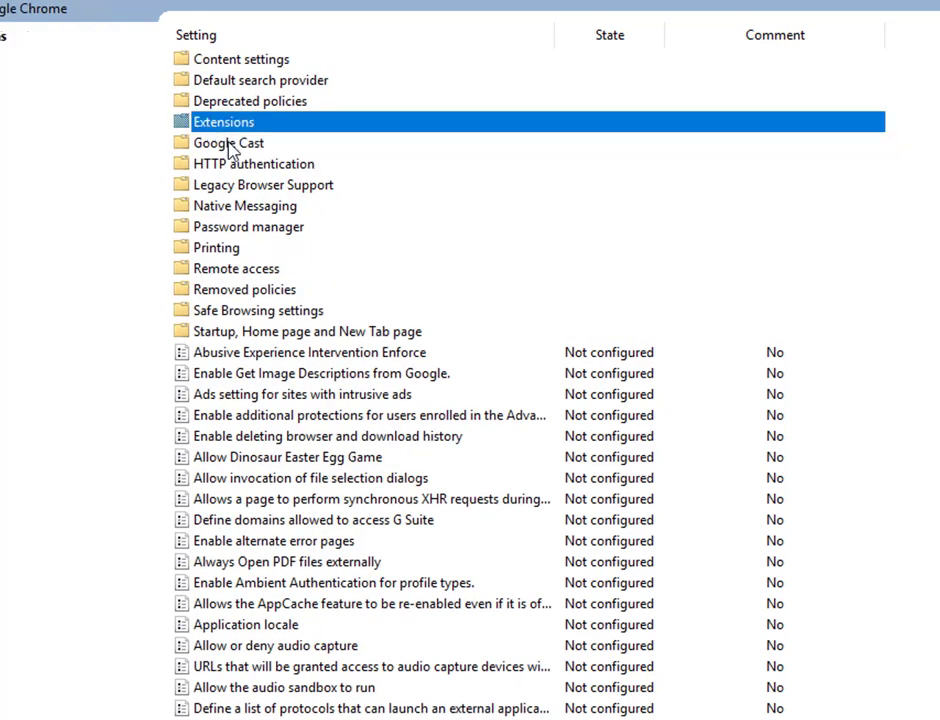
left_click(200, 165)
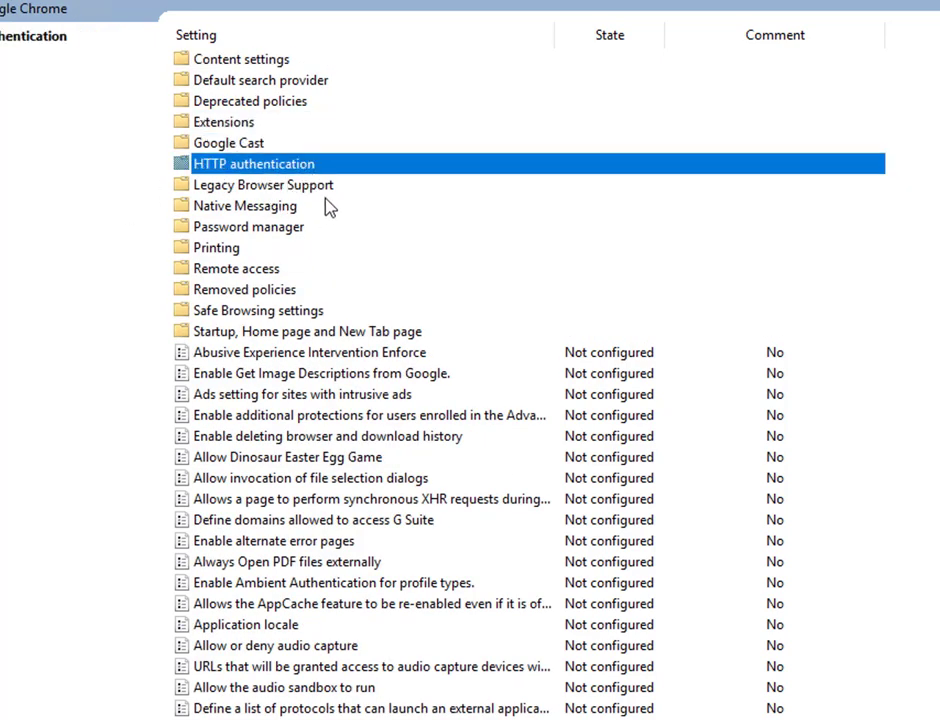
- Review the "Enable saving passwords to the password manager" policy in the Password manager folder, and close it without changes
double_click(282, 228)
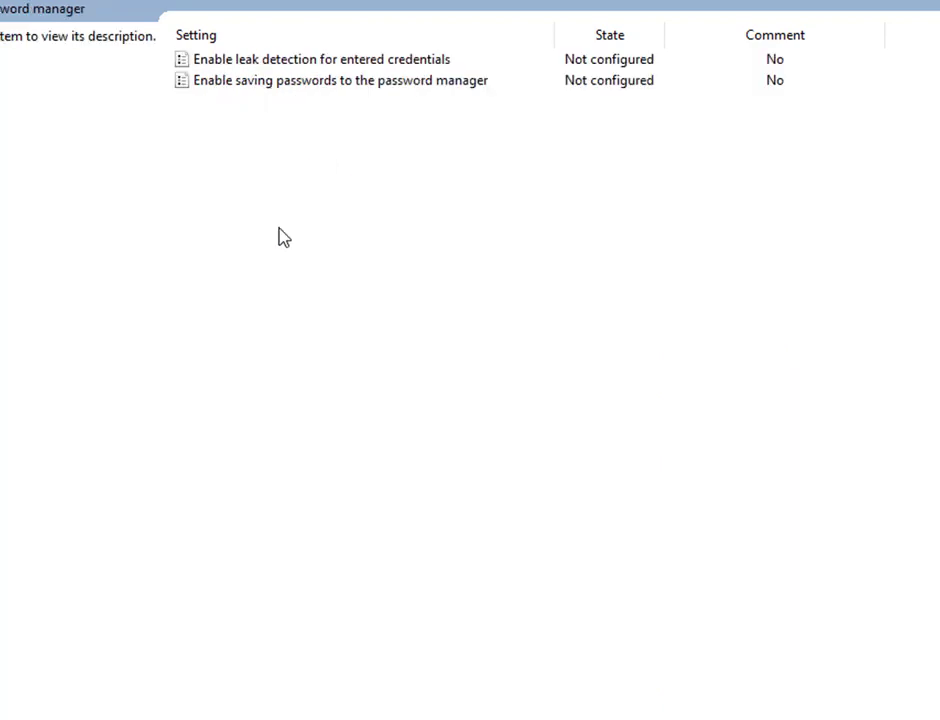
double_click(341, 88)
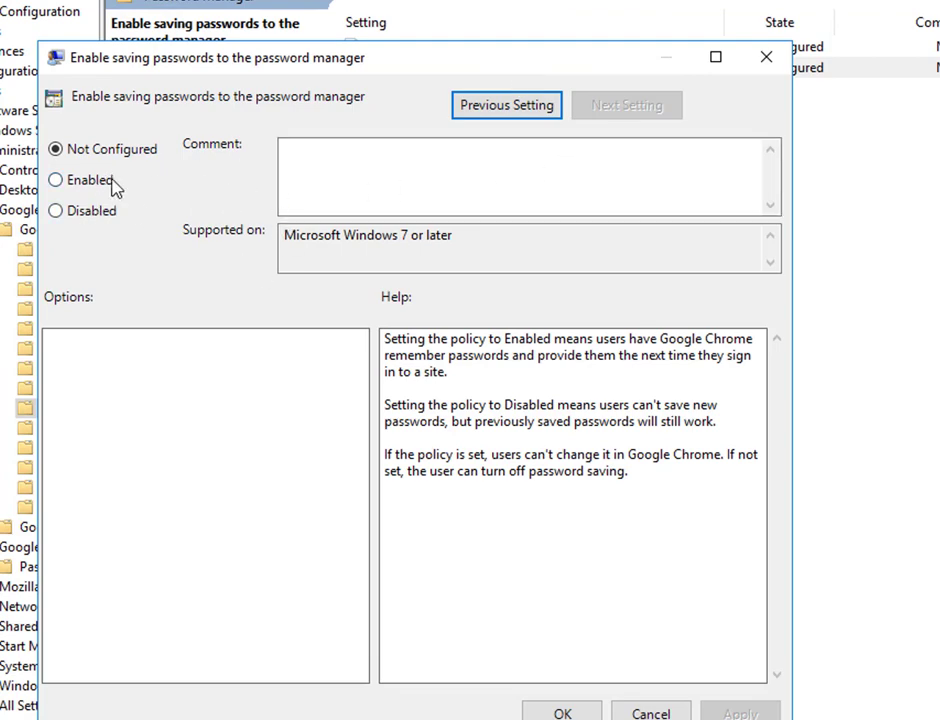
left_click(660, 710)
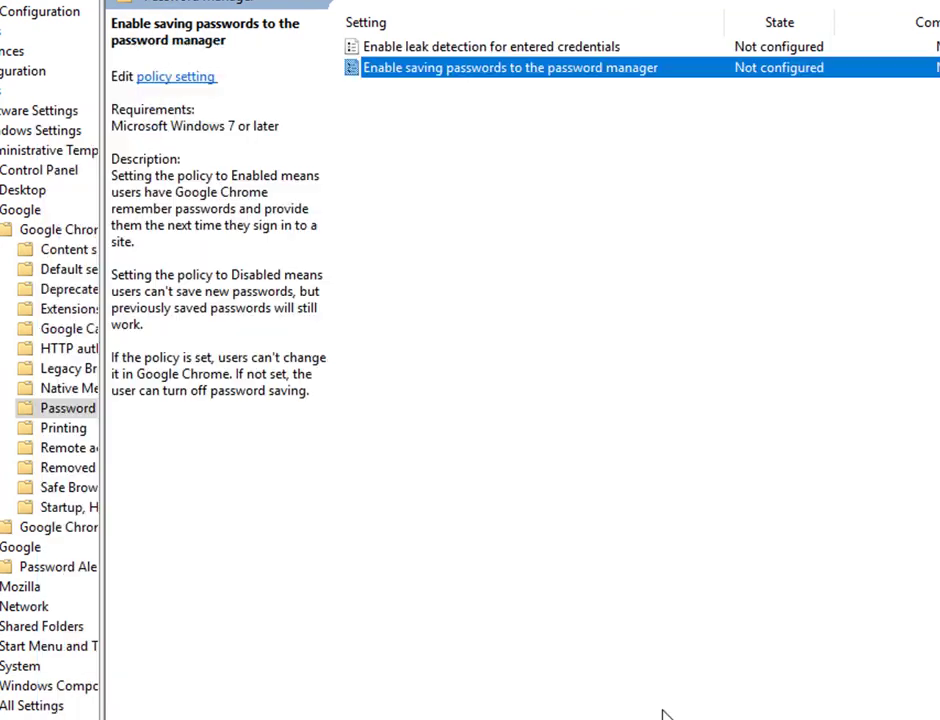
- Enable "Configure the home page URL" in Chrome's Startup, Home page and New Tab page folder, with mouslyacademy.com as the home page URL
left_click(45, 229)
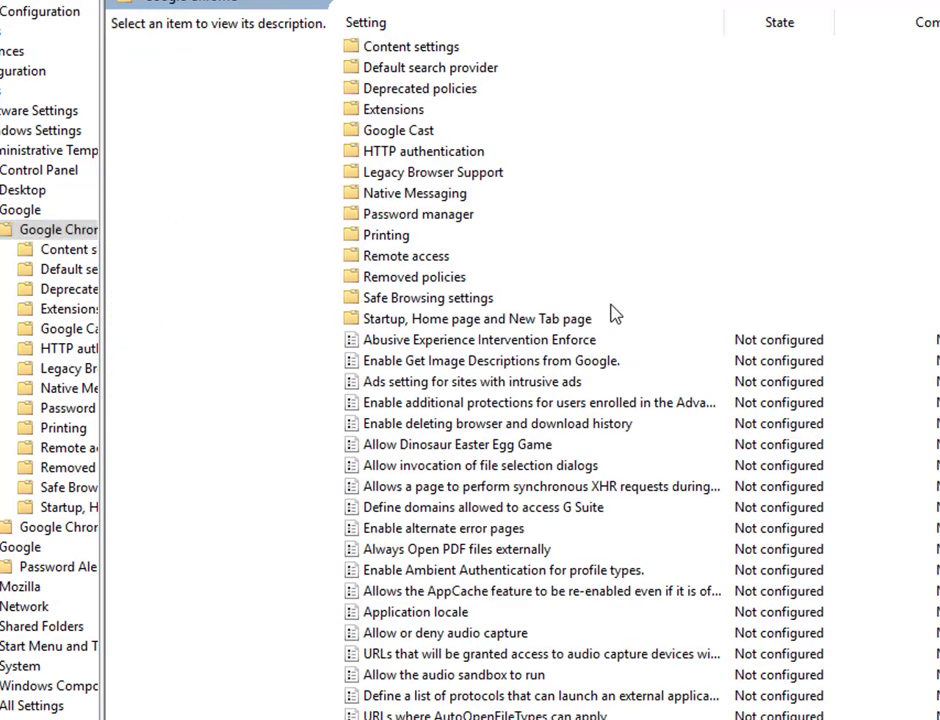
double_click(554, 318)
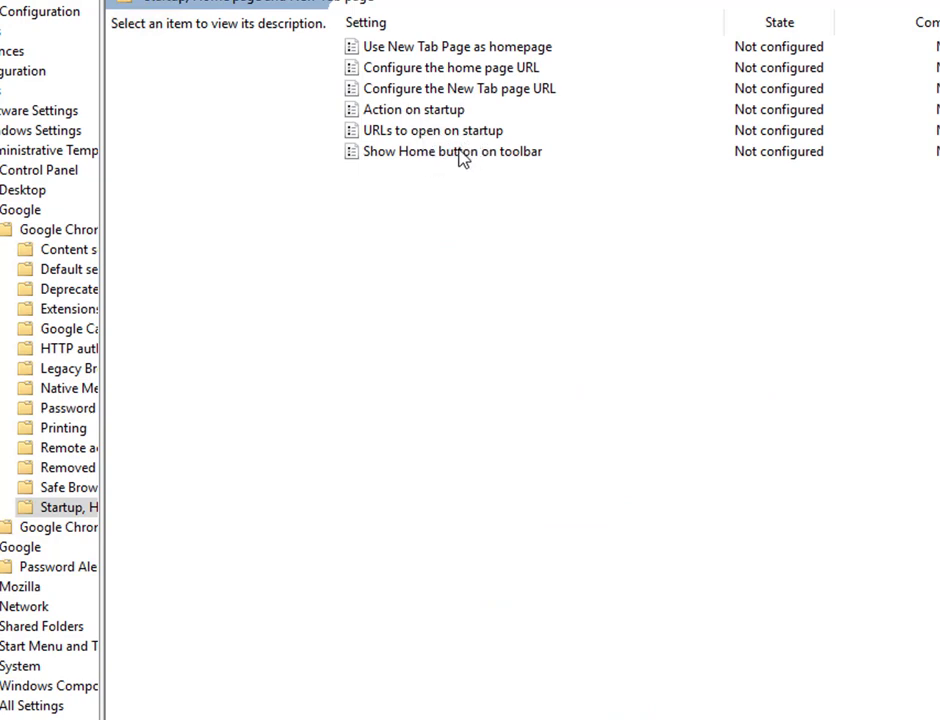
left_click(464, 70)
double_click(464, 70)
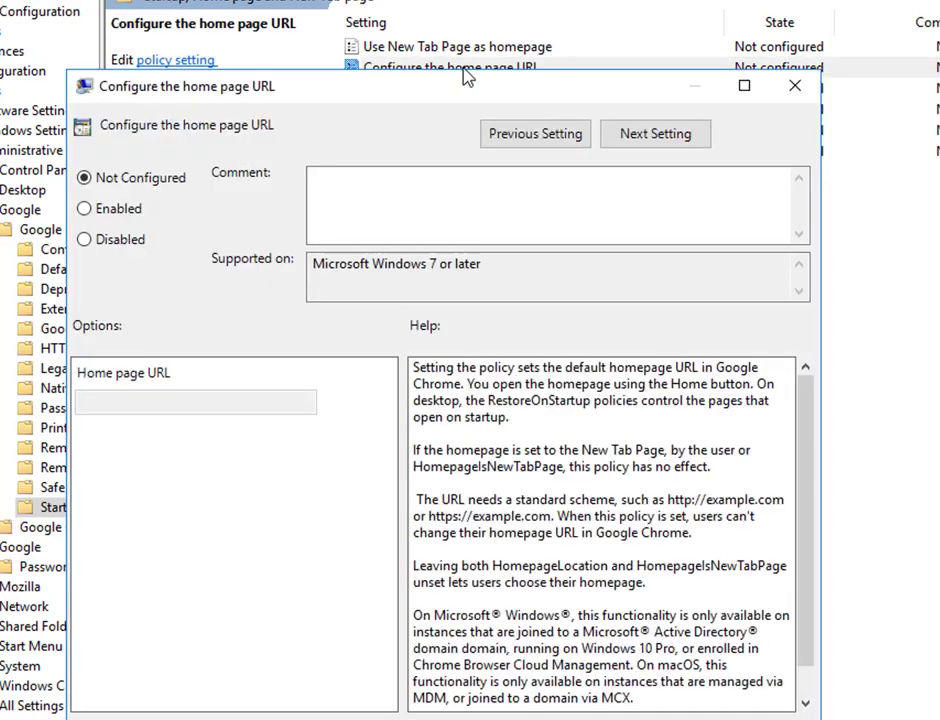
left_click(120, 209)
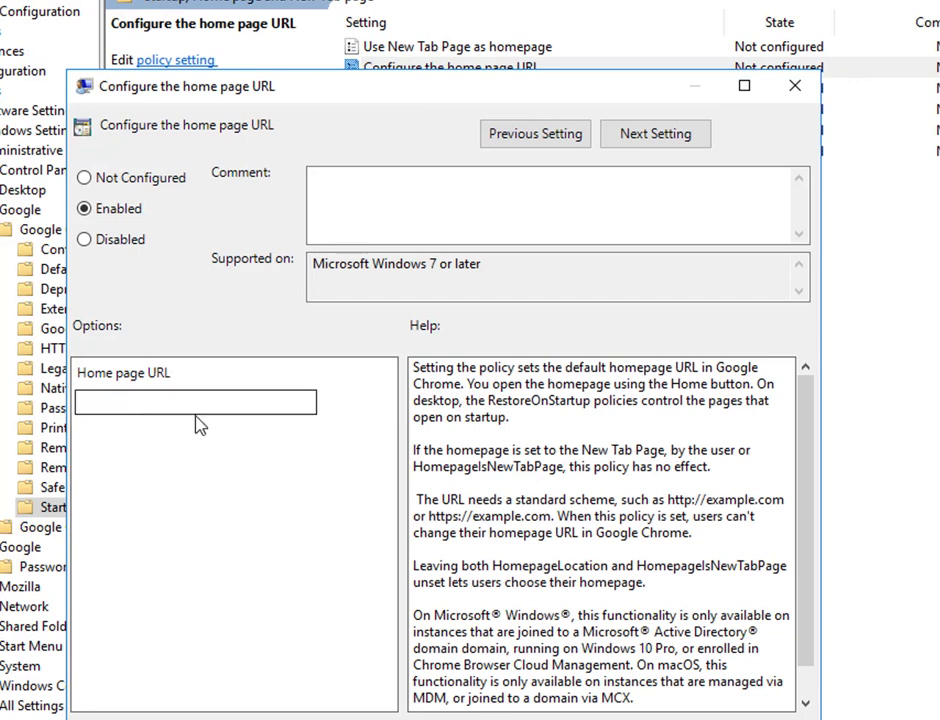
left_click(166, 400)
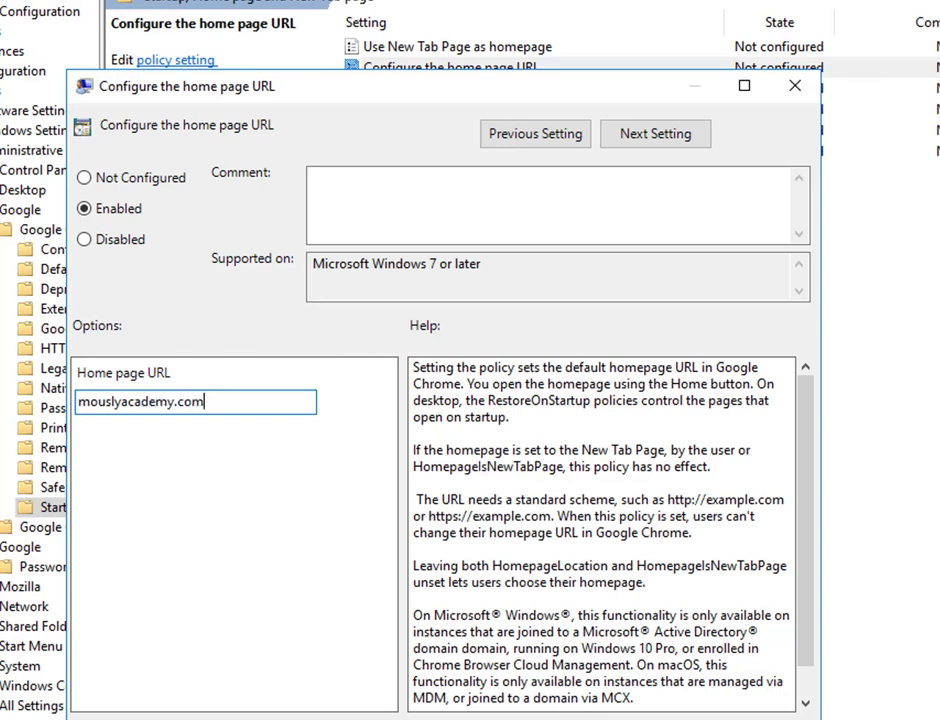
key("Return")
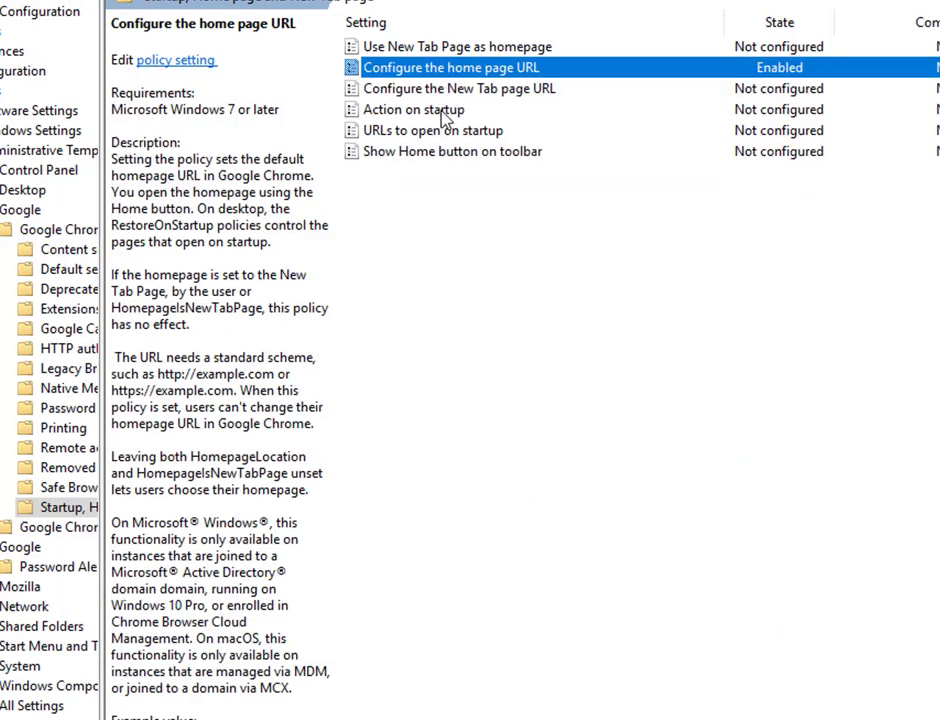
- Enable the "Action on startup" policy with the startup action set to "Restore the last session"
double_click(398, 111)
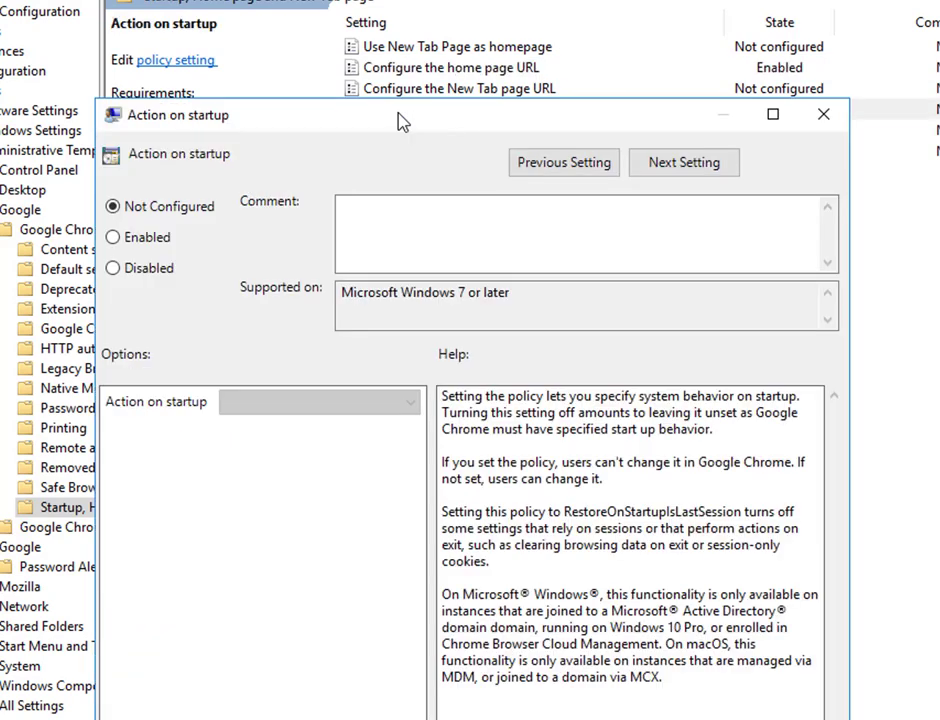
left_click(178, 241)
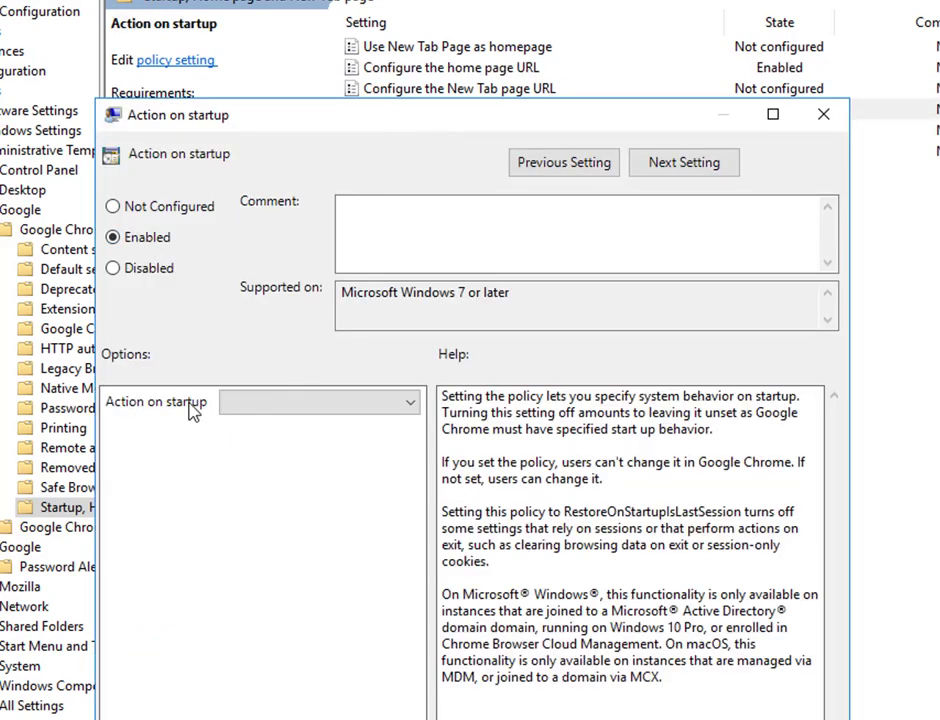
left_click(298, 408)
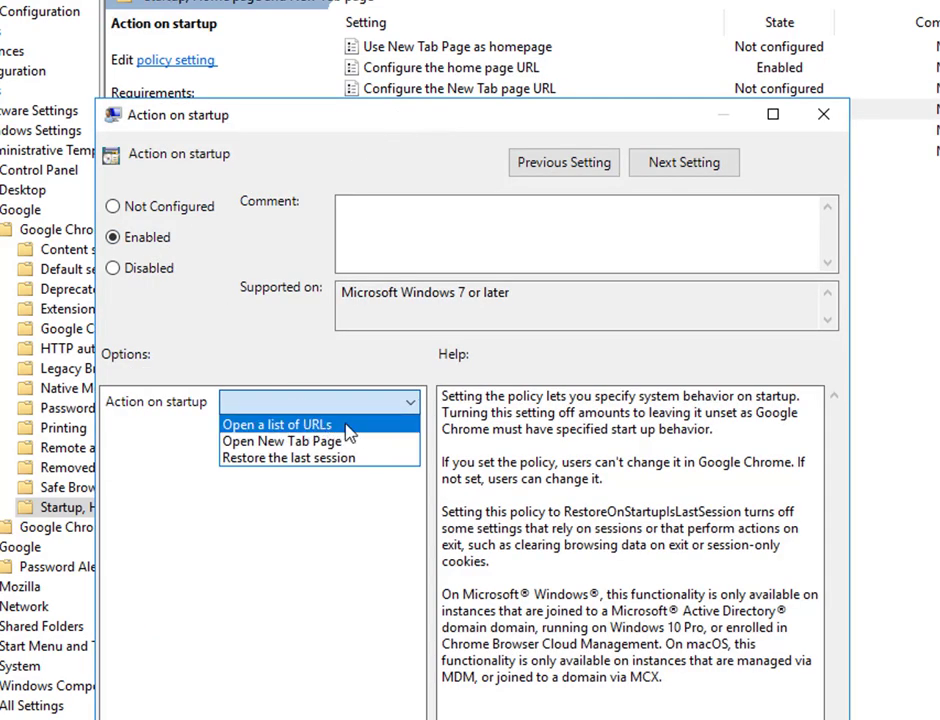
left_click(375, 447)
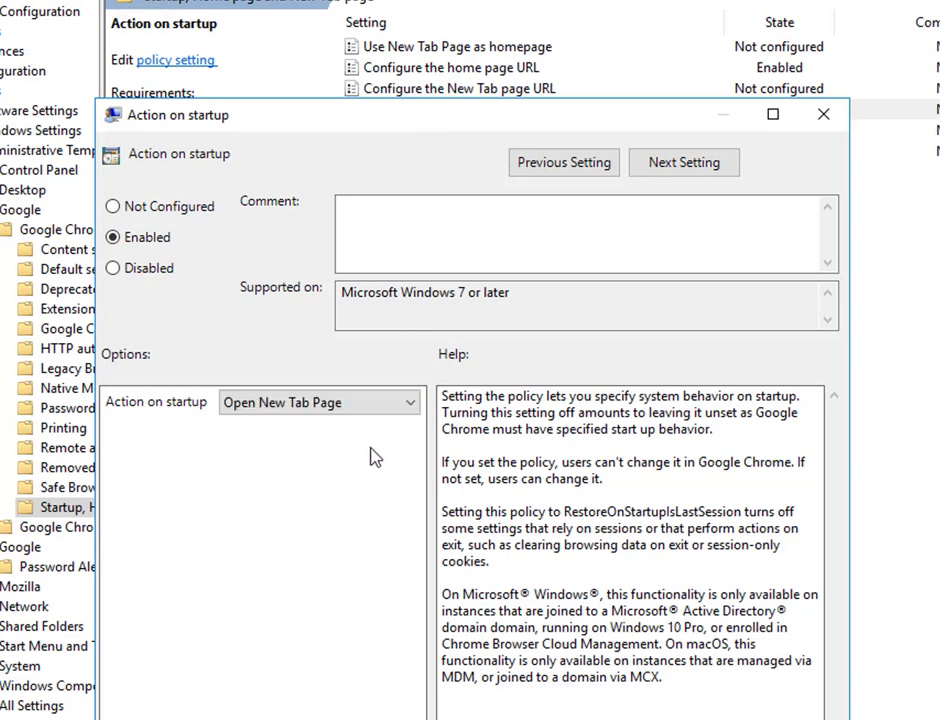
left_click(258, 404)
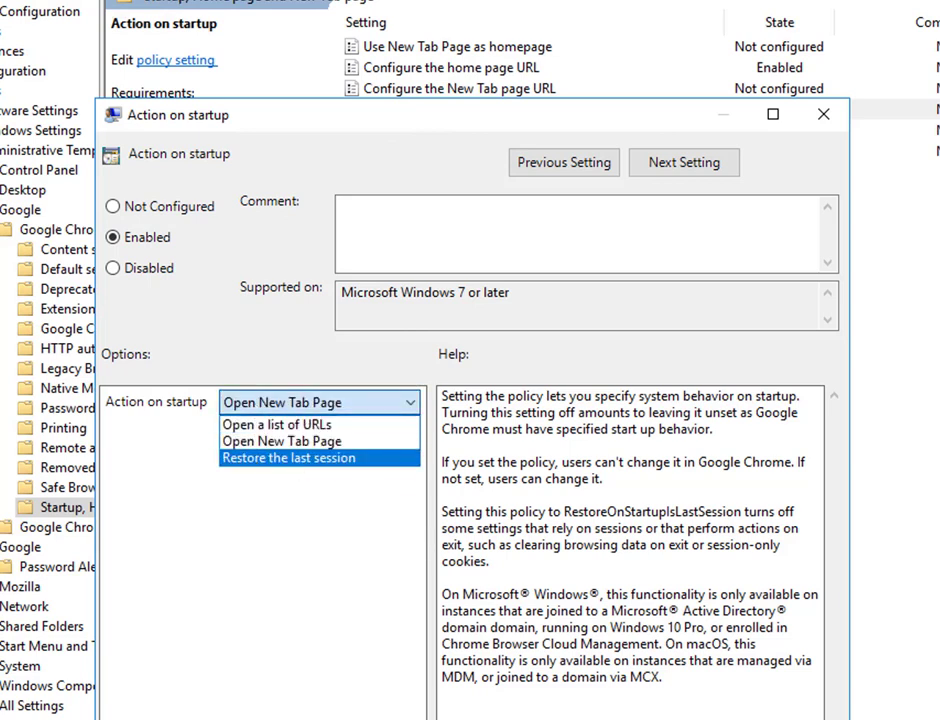
left_click(320, 459)
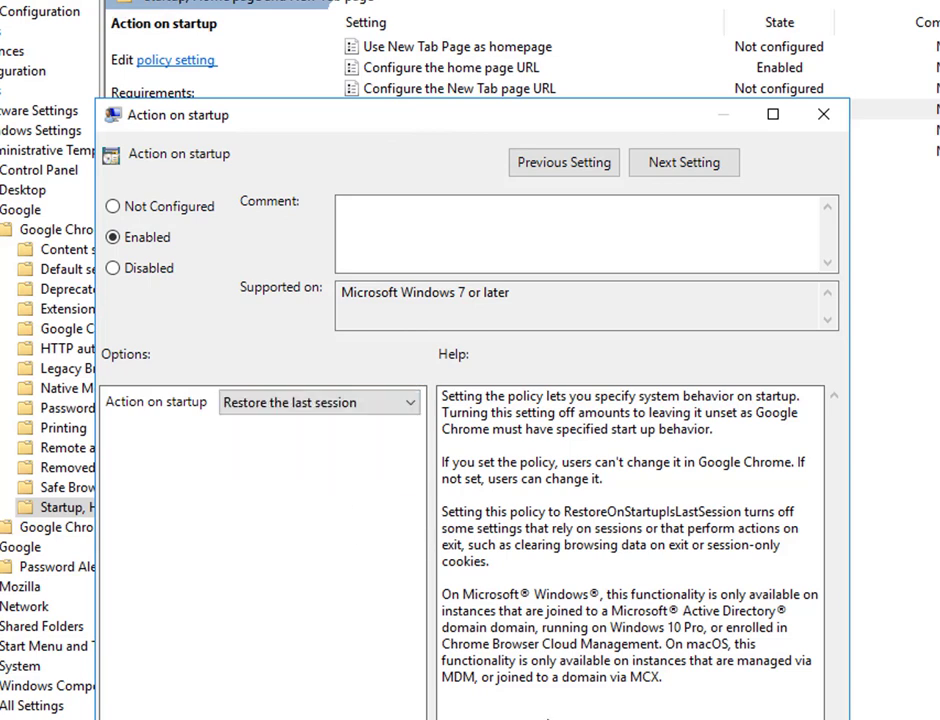
key("Return")
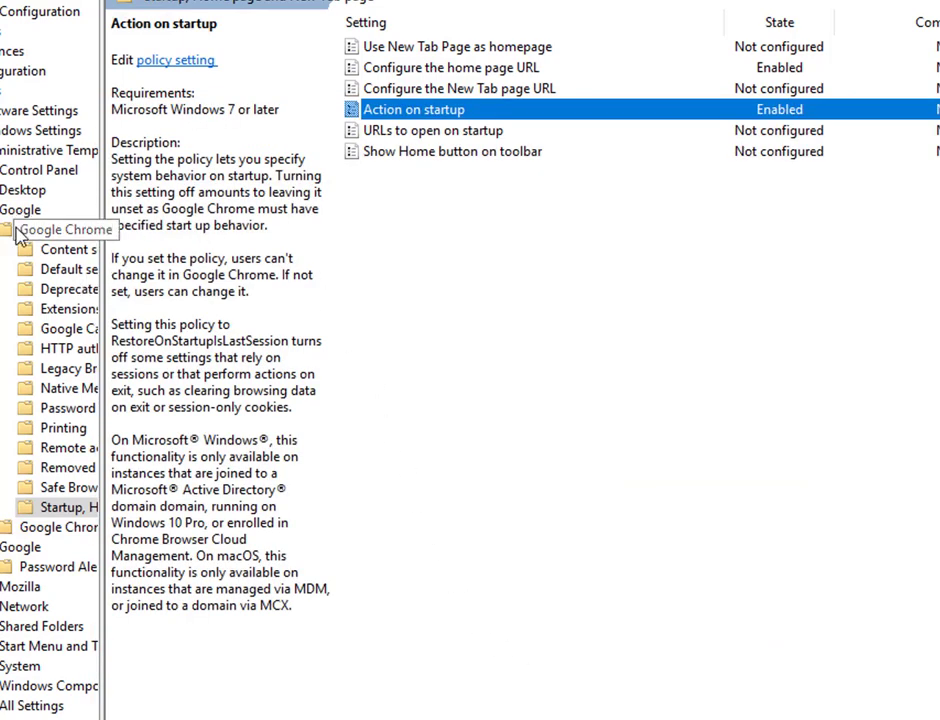
- Examine the Google Chrome policy list and the settings in its Printing folder
left_click(44, 240)
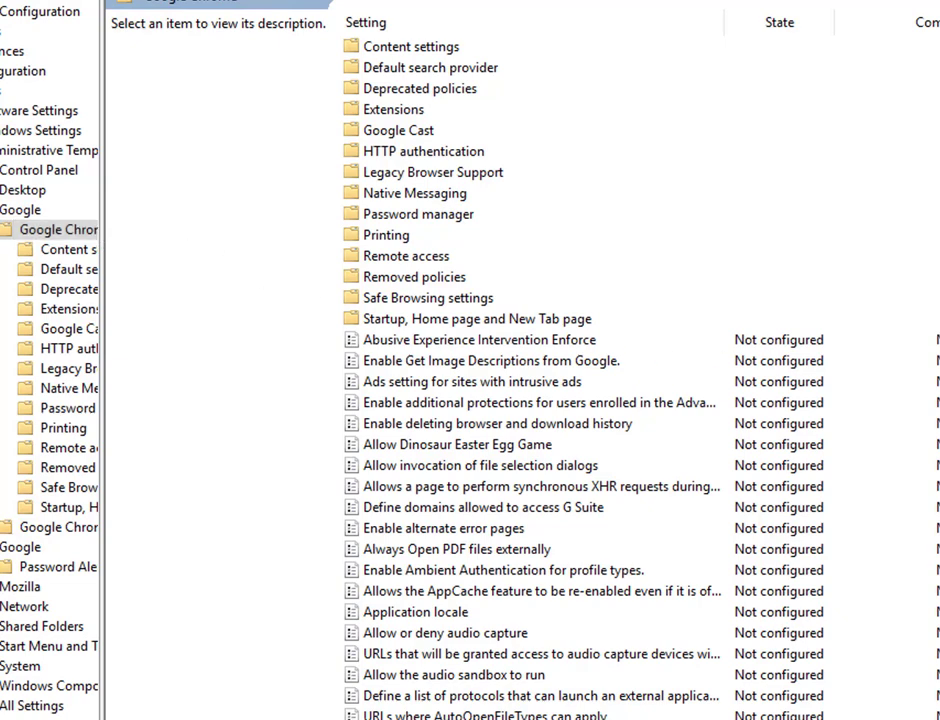
double_click(388, 236)
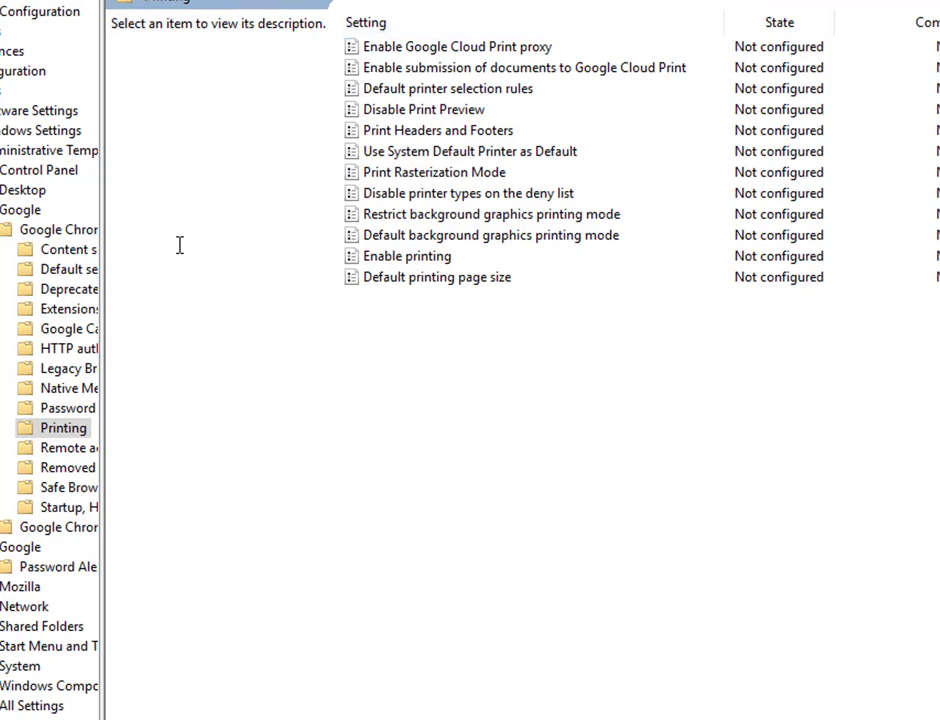
left_click(42, 232)
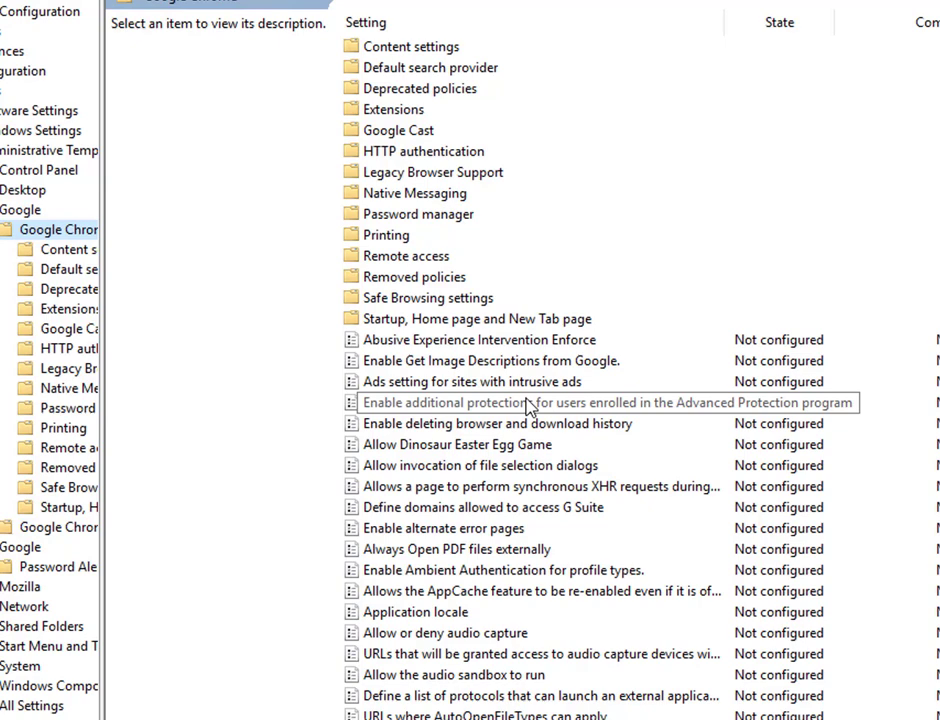
- Disable "Allow remote access users to transfer files to/from the host" in Chrome's Remote access folder
double_click(390, 256)
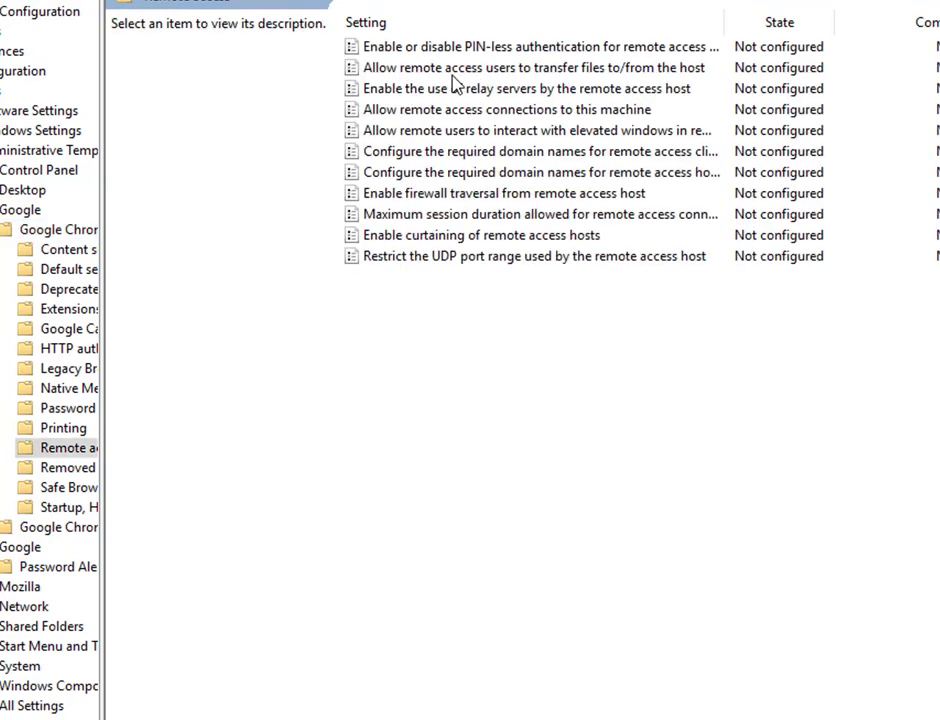
double_click(592, 70)
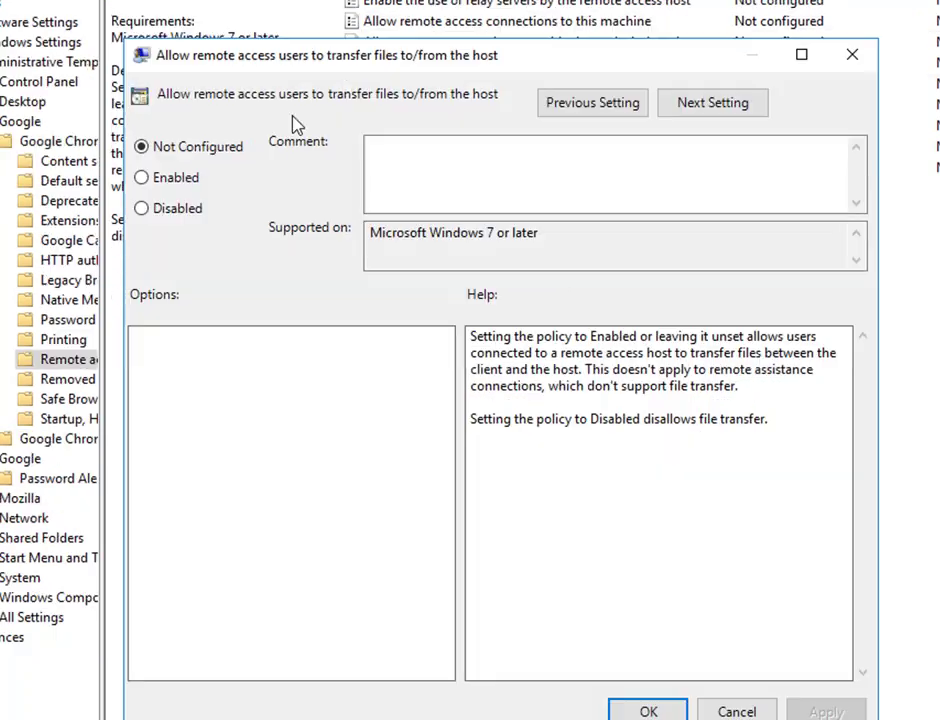
left_click(142, 208)
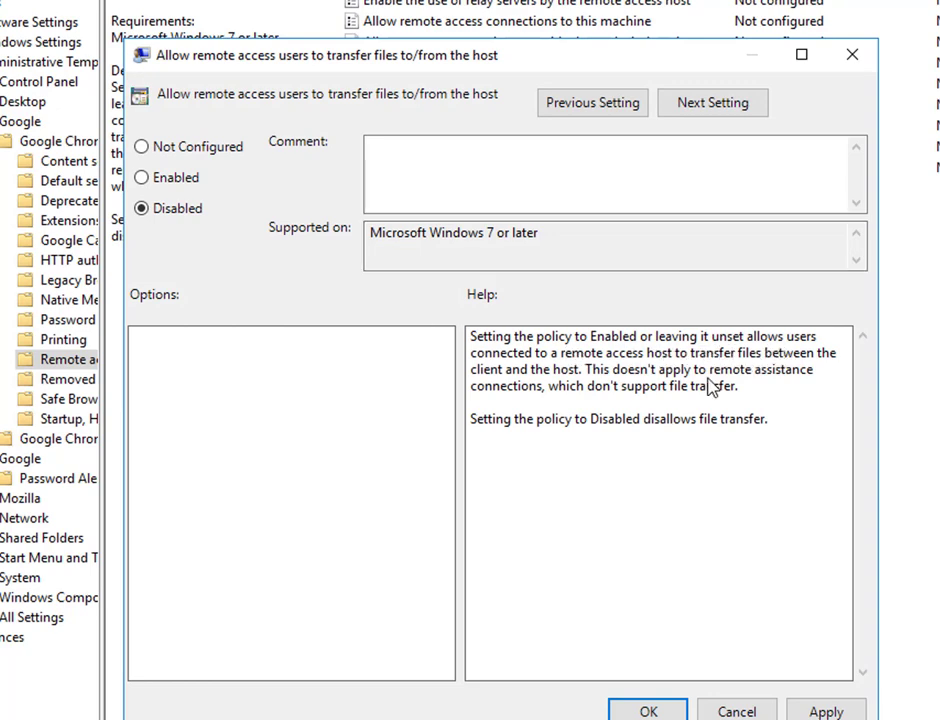
left_click(648, 712)
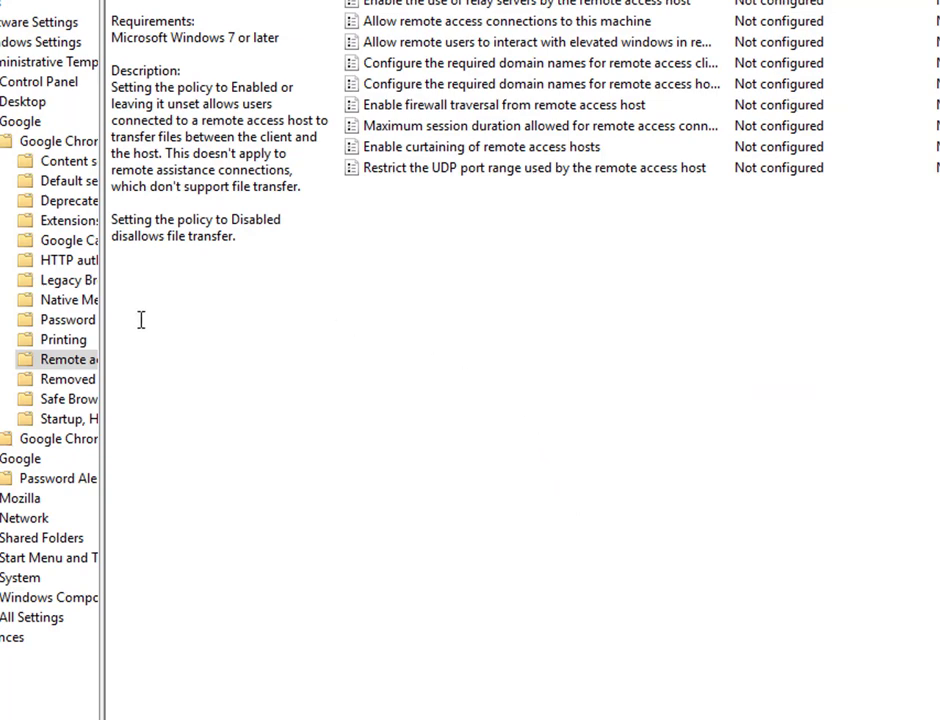
- Examine Chrome's Extensions and Safe Browsing settings folders and the description of the "Enable deleting browser and download history" policy
left_click(47, 145)
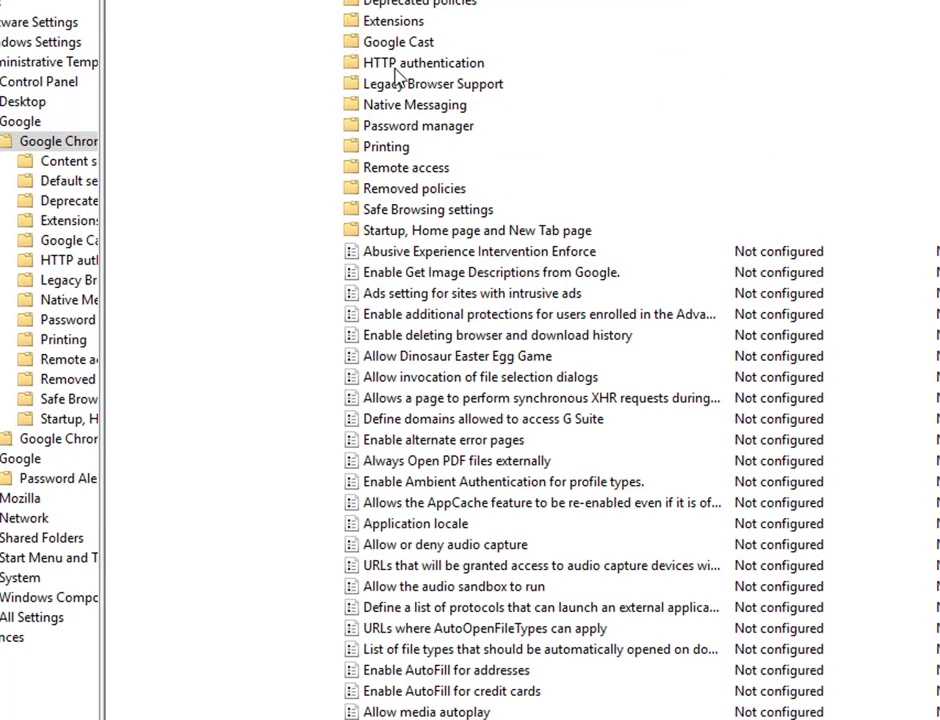
double_click(400, 22)
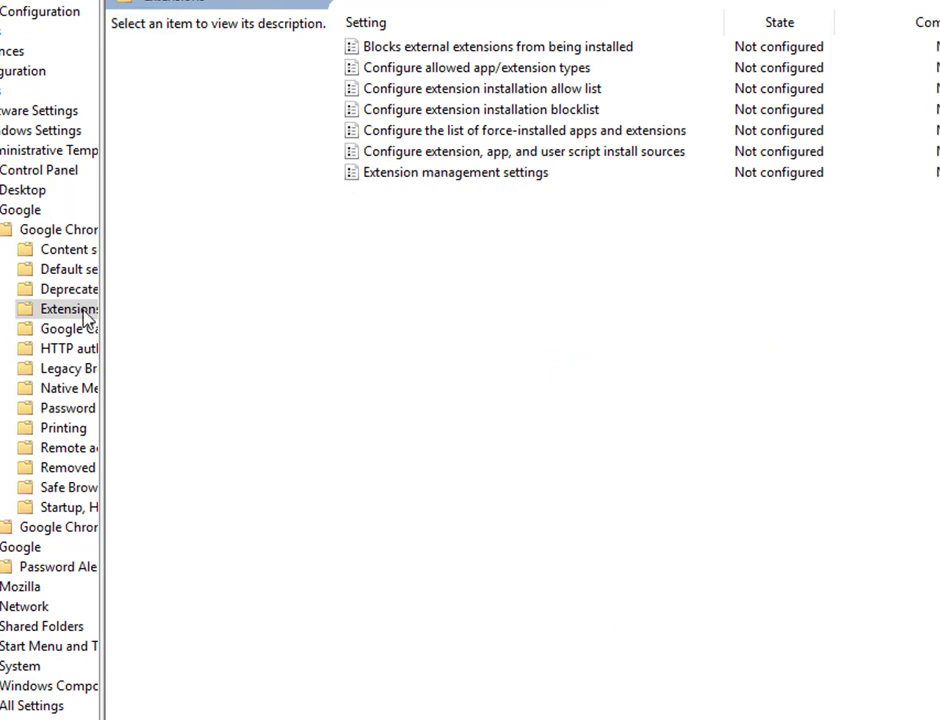
left_click(47, 232)
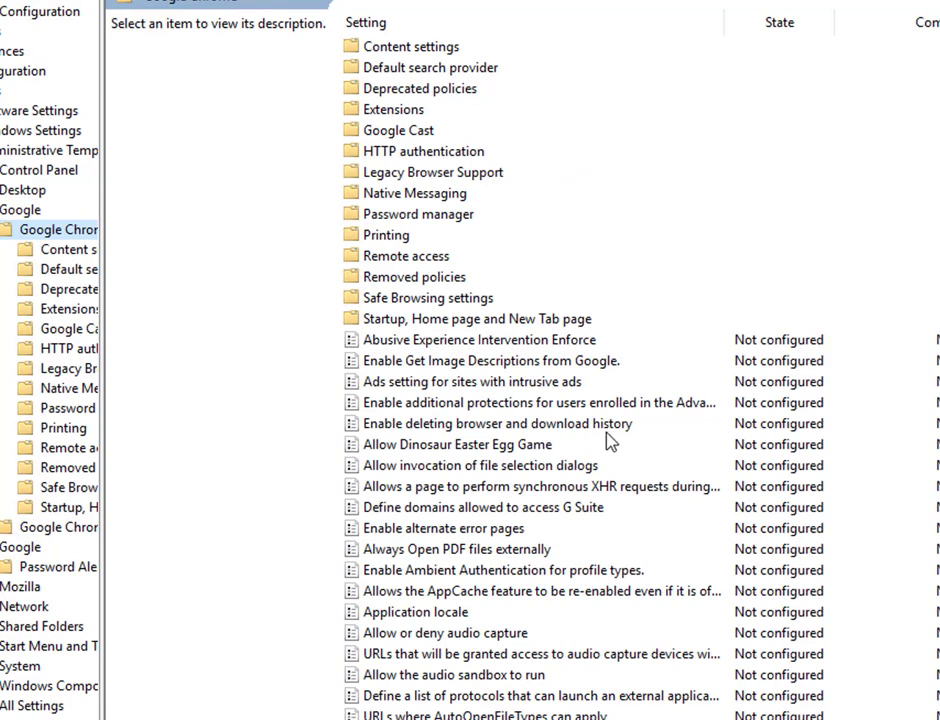
left_click(563, 427)
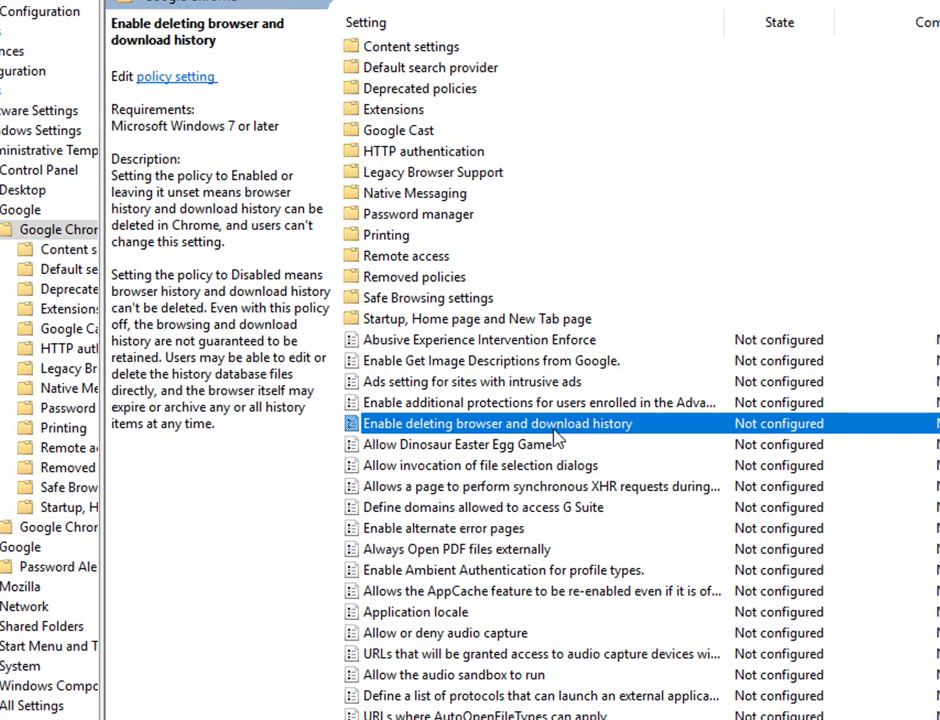
double_click(455, 298)
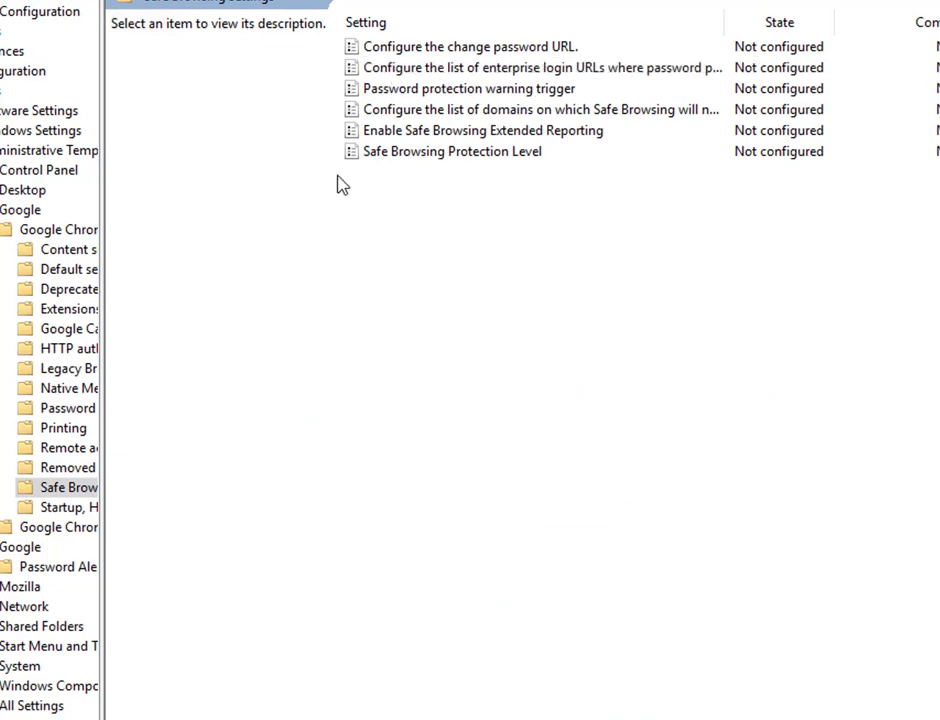
left_click(38, 233)
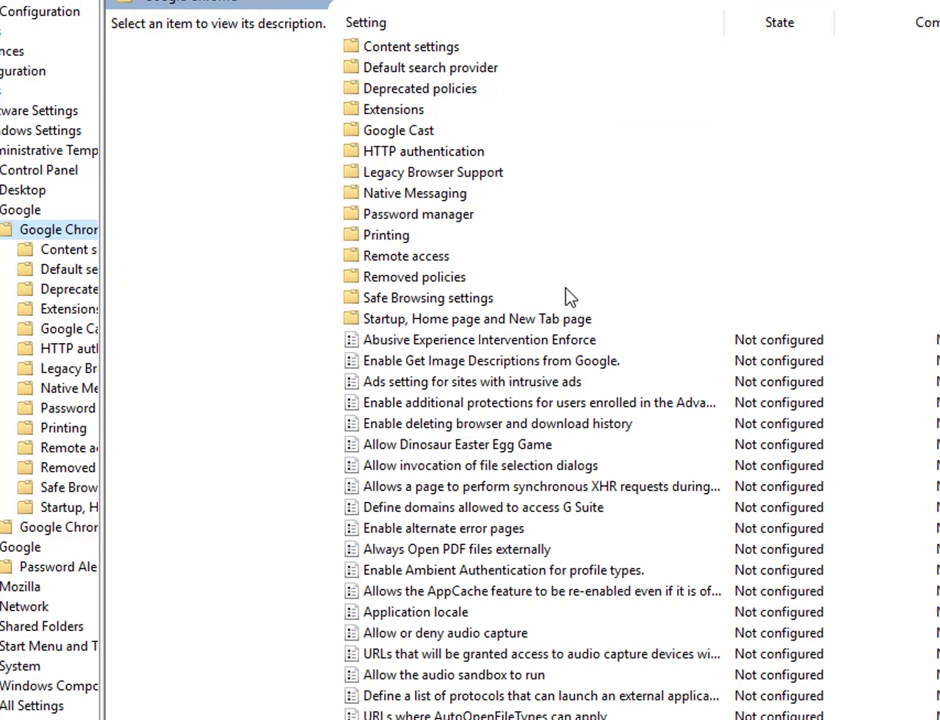
- Examine the policies in Chrome's Default search provider folder, including "Default search provider icon", and in the Content settings folder
double_click(473, 70)
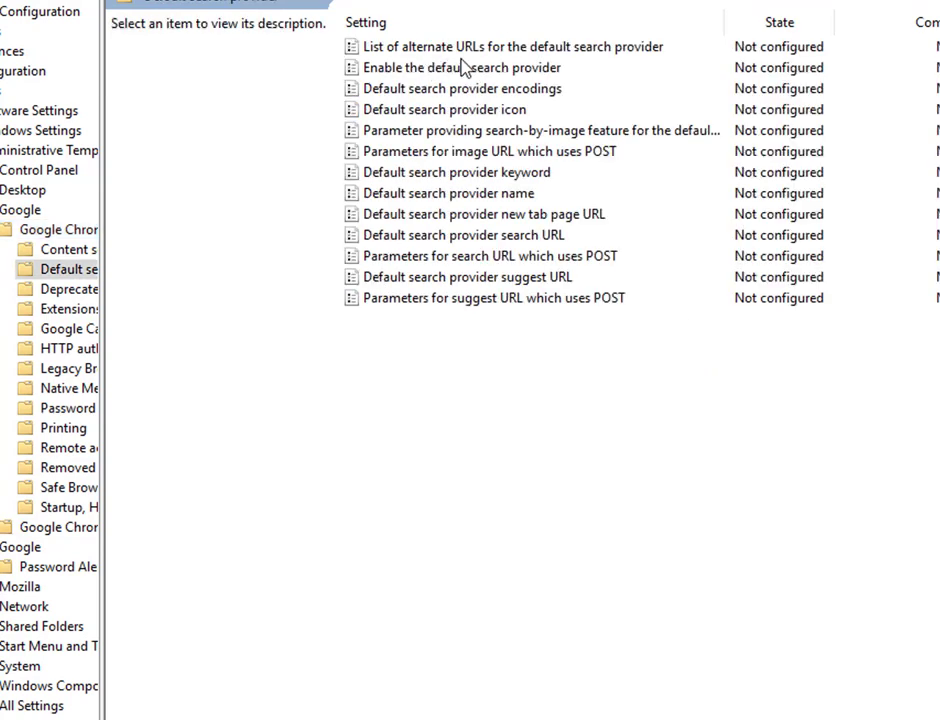
left_click(478, 113)
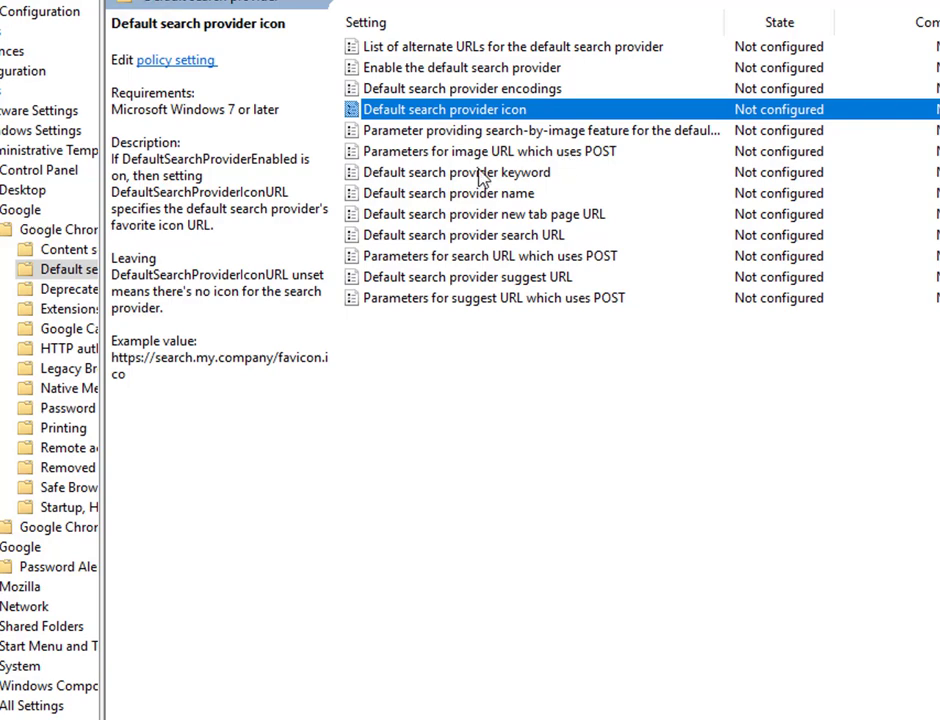
left_click(45, 238)
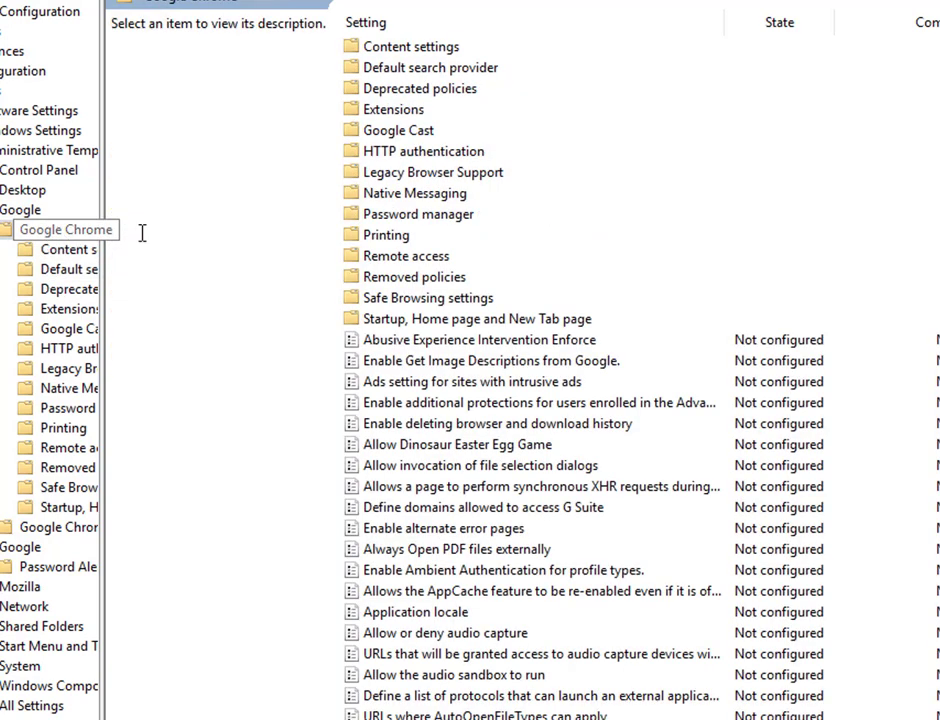
double_click(432, 46)
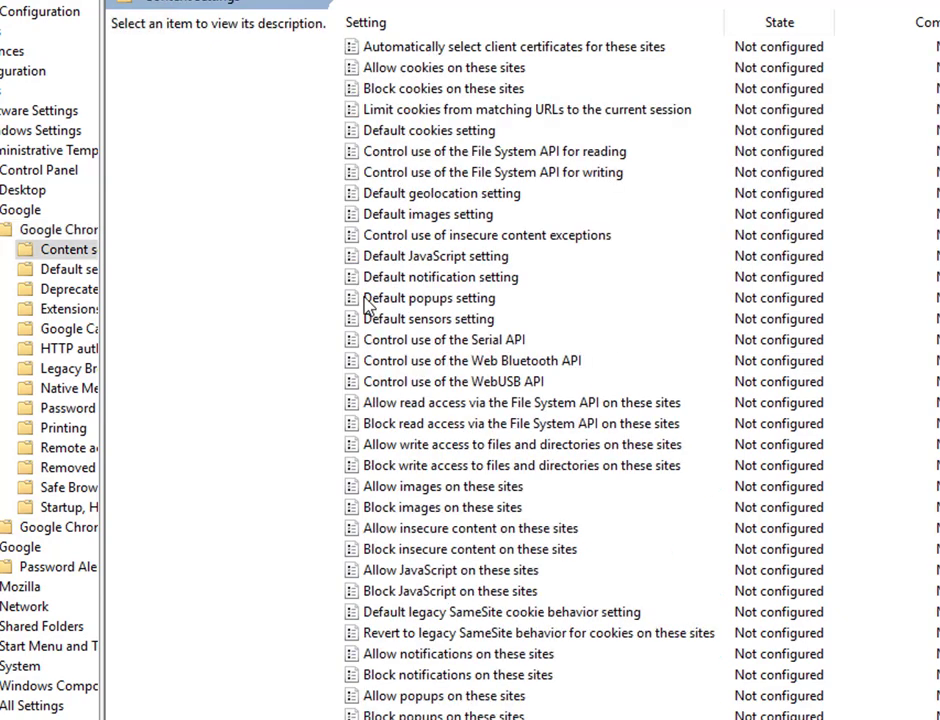
- Look through the individual policies listed directly in the Google Chrome folder
left_click(58, 231)
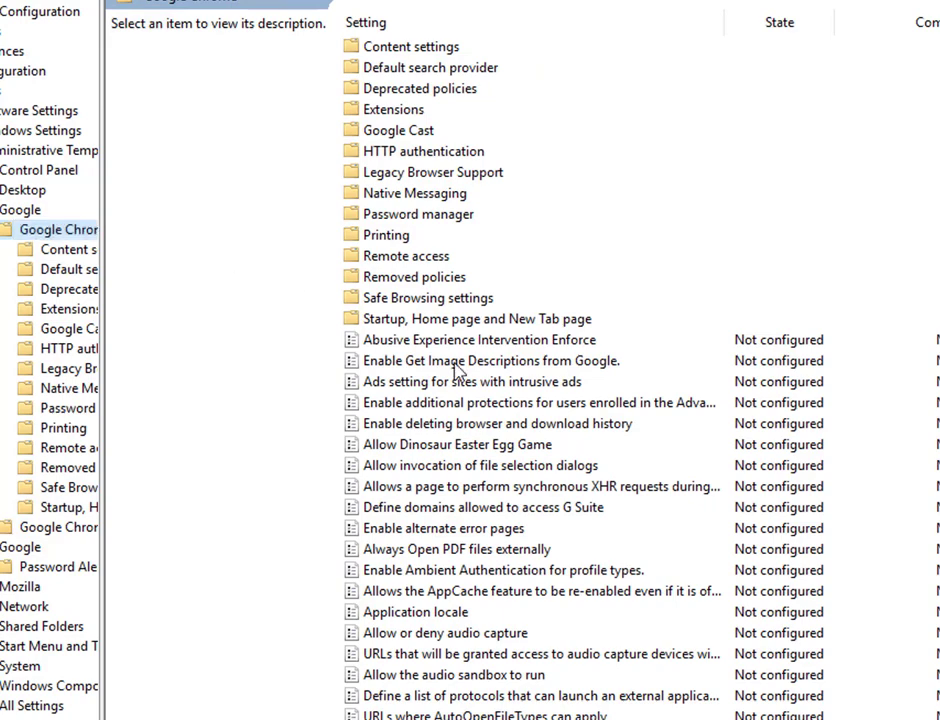
scroll(458, 370, "down", 4)
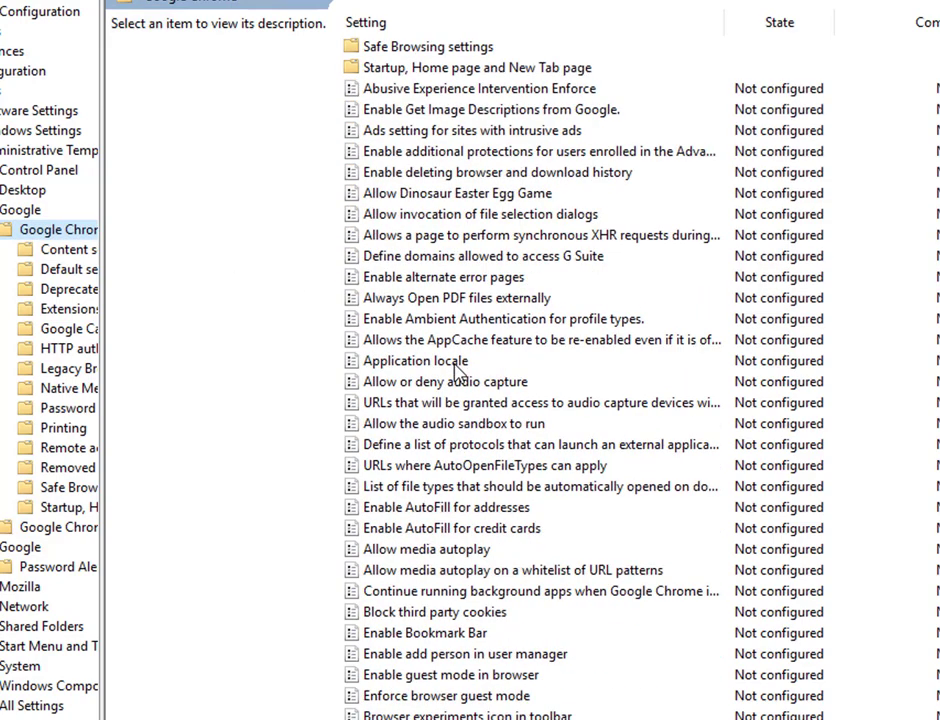
scroll(458, 370, "down", 6)
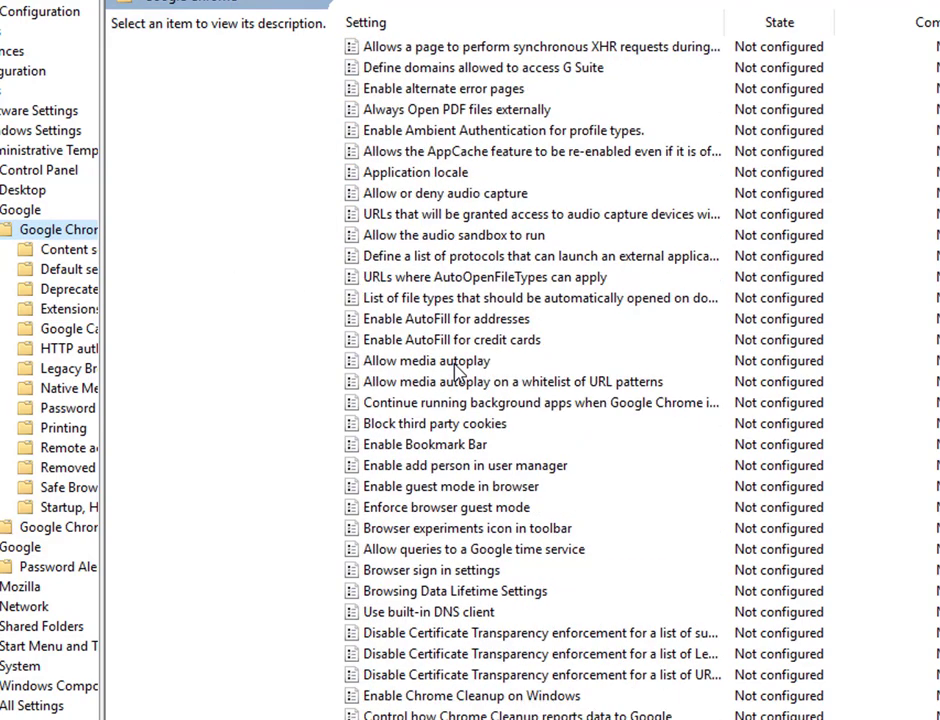
scroll(458, 370, "down", 9)
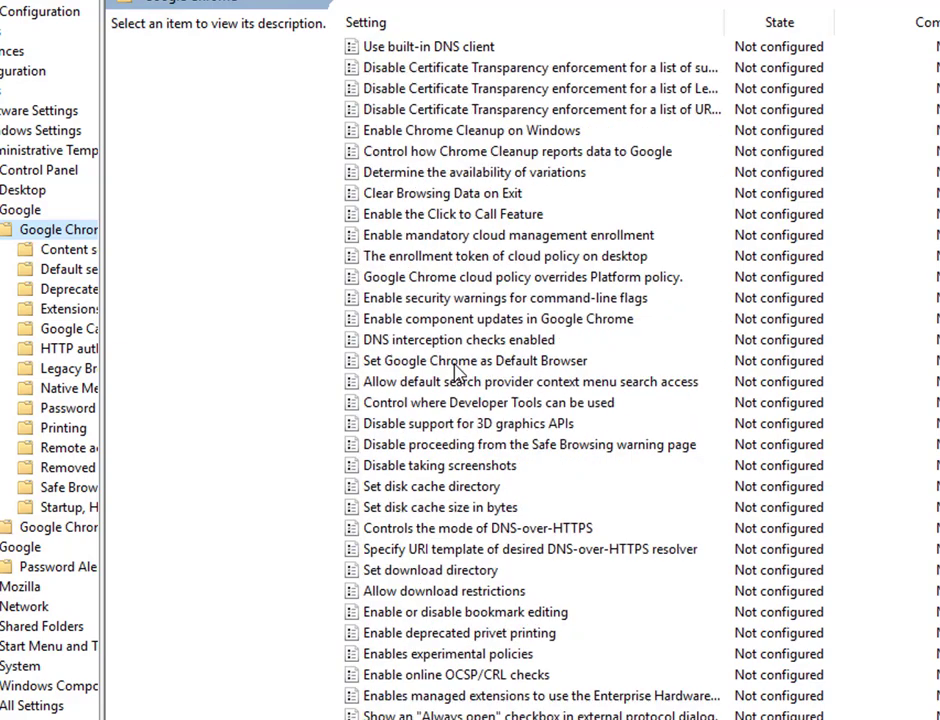
scroll(458, 370, "down", 3)
scroll(458, 370, "up", 14)
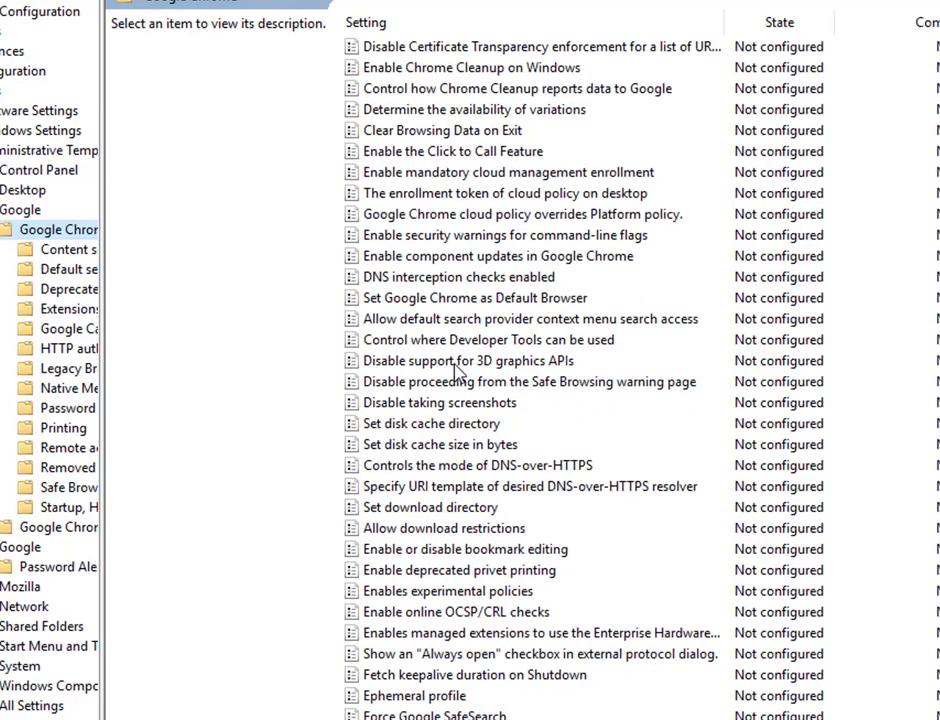
scroll(458, 370, "up", 8)
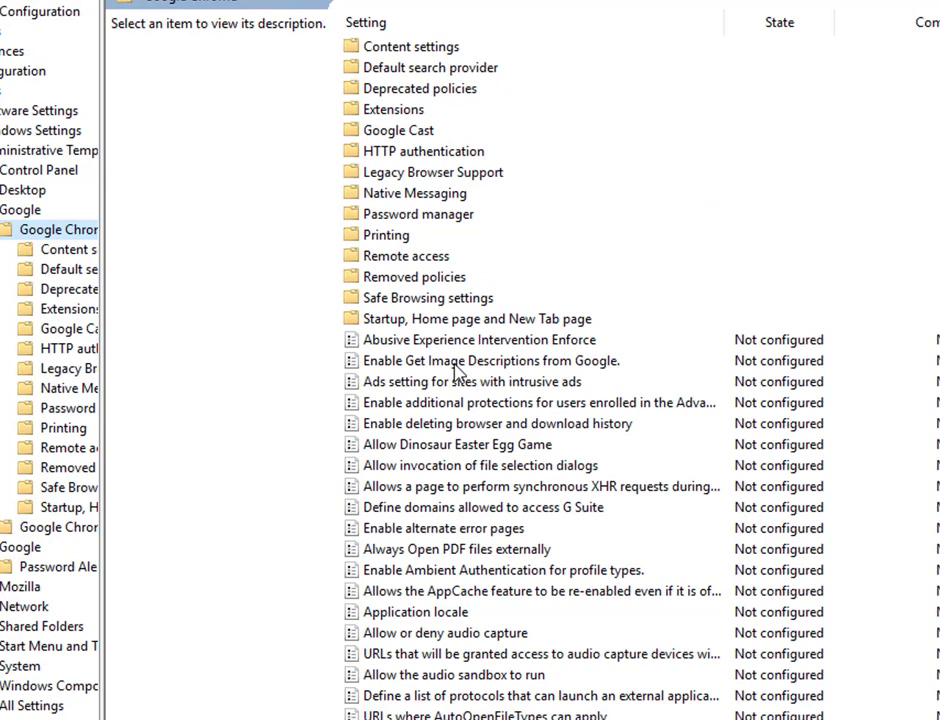
- Disable the "Proxy bypass rules" policy in Chrome's Deprecated policies folder
double_click(437, 89)
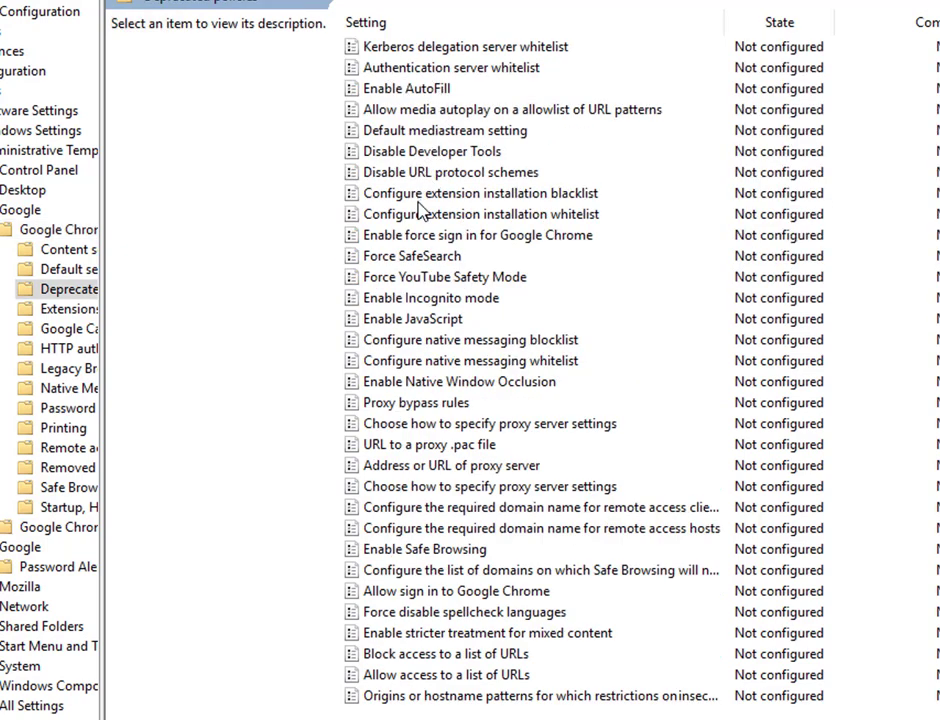
left_click(446, 405)
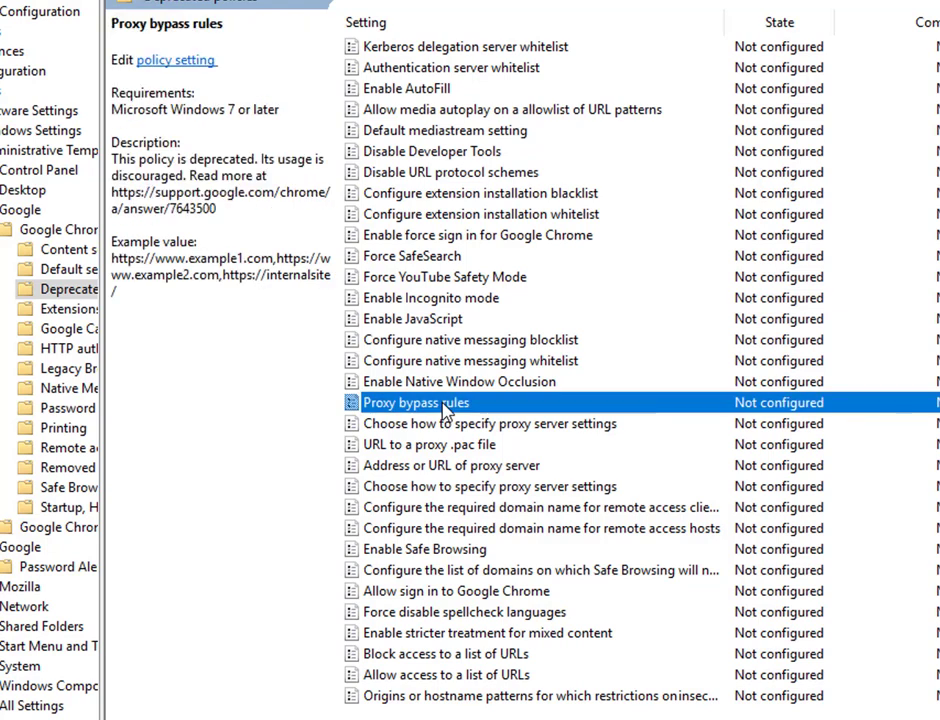
double_click(444, 406)
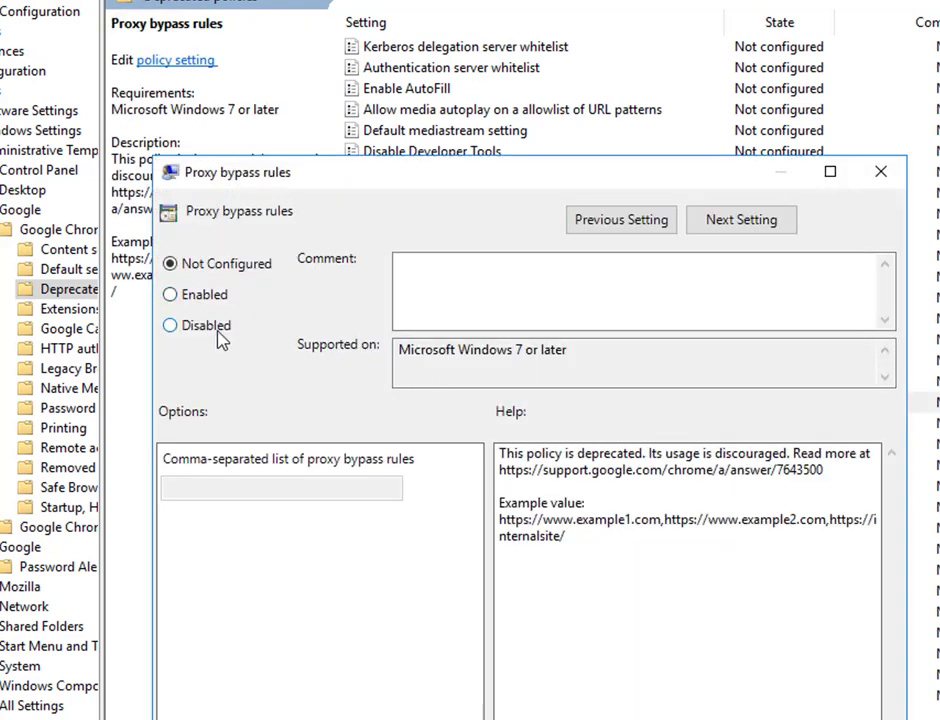
left_click(222, 333)
key("Return")
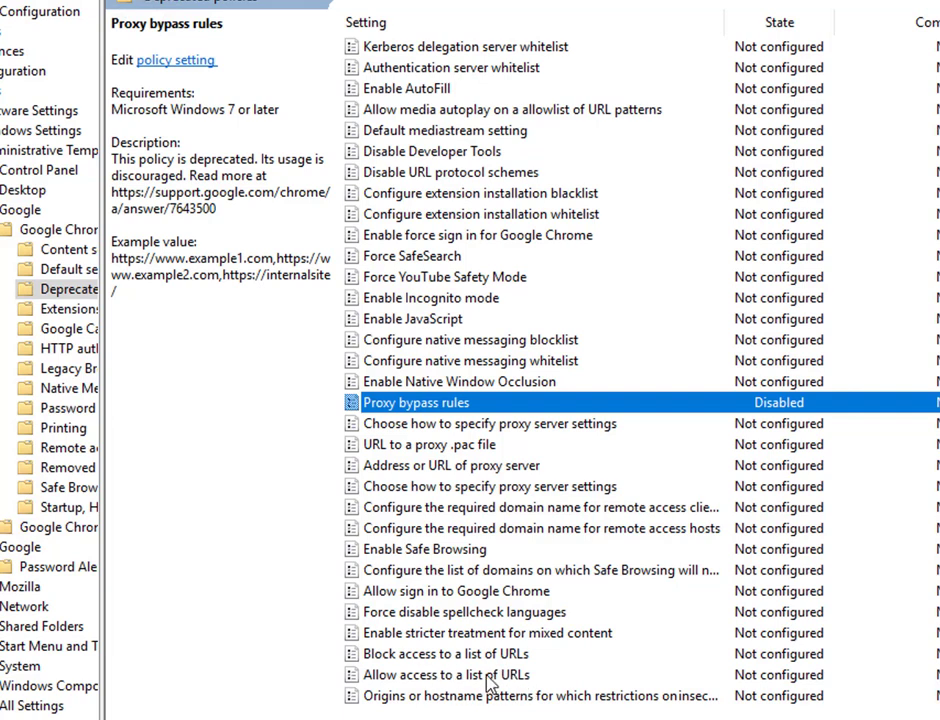
- Enable the deprecated "Block access to a list of URLs" policy and add youtube.com to its blocked list
left_click(452, 656)
double_click(568, 645)
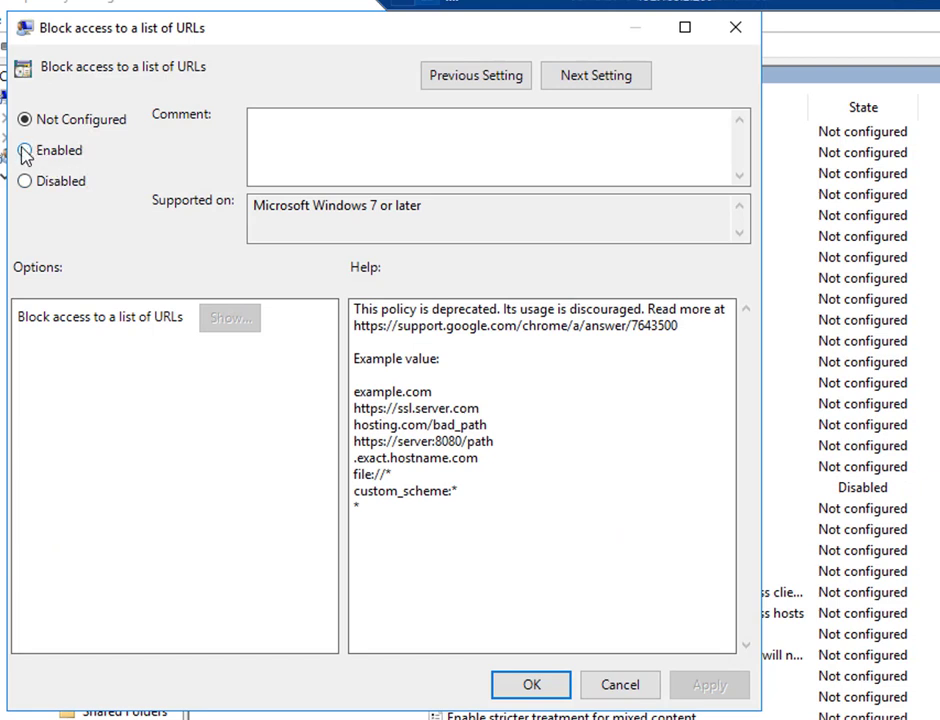
left_click(24, 150)
left_click(245, 321)
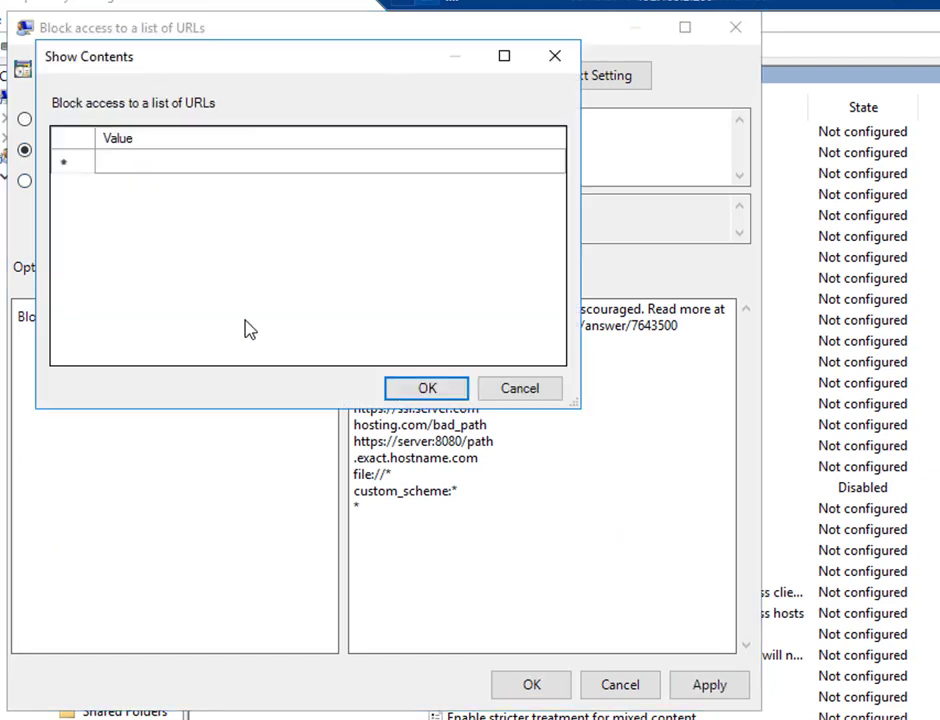
left_click(220, 167)
left_click(224, 161)
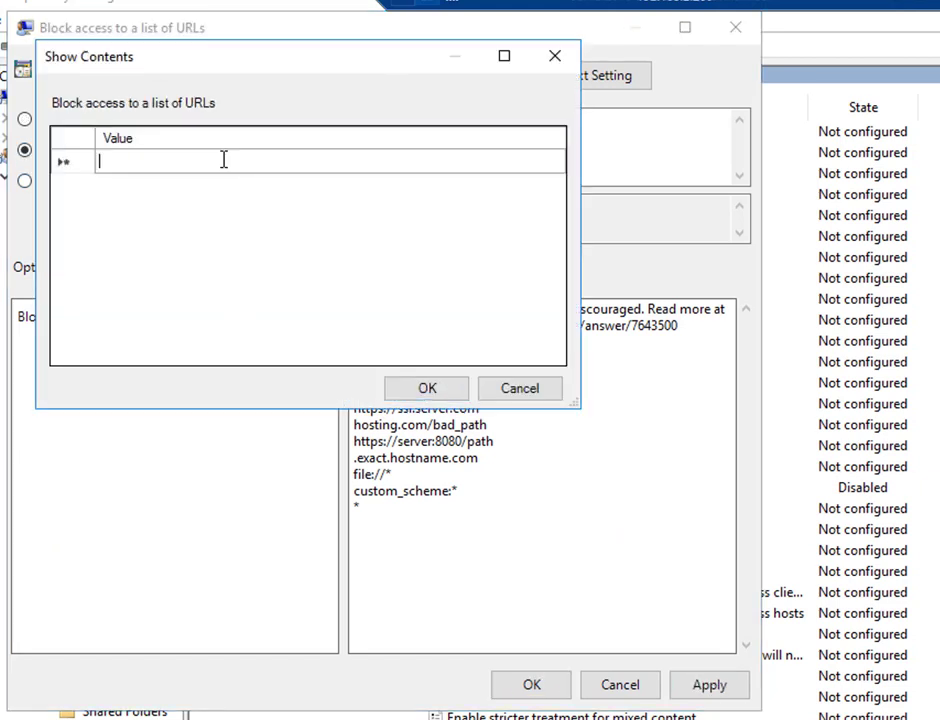
type("youtube.com")
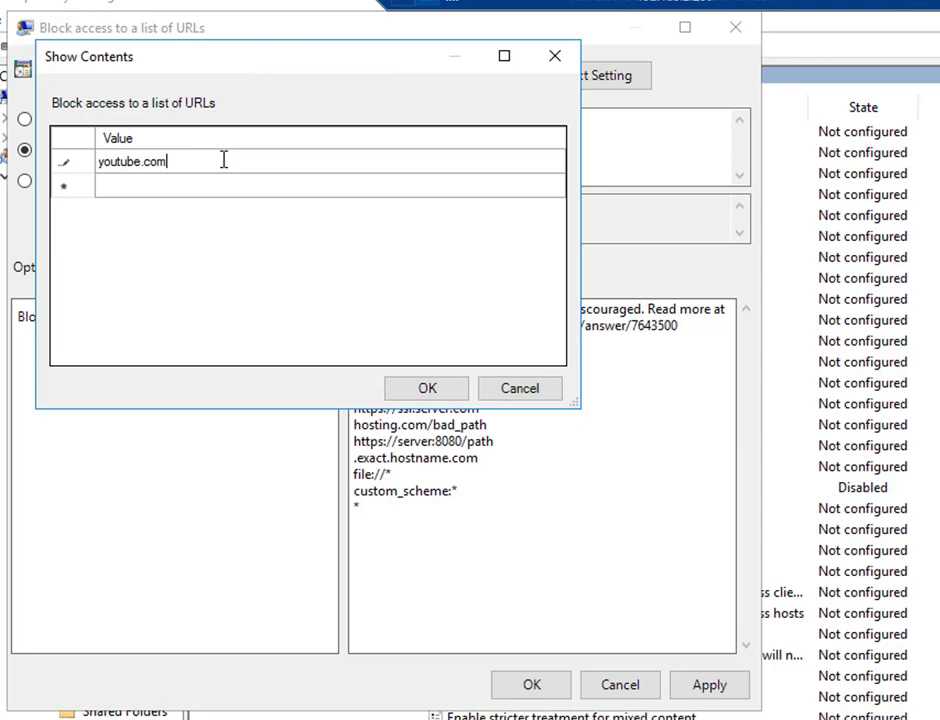
left_click(446, 396)
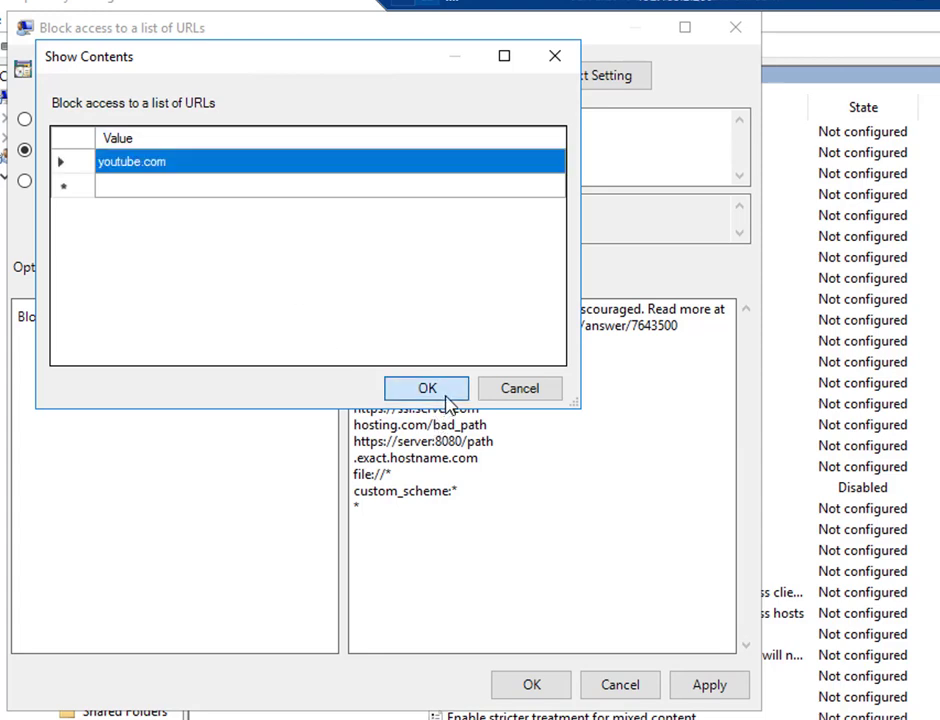
left_click(446, 400)
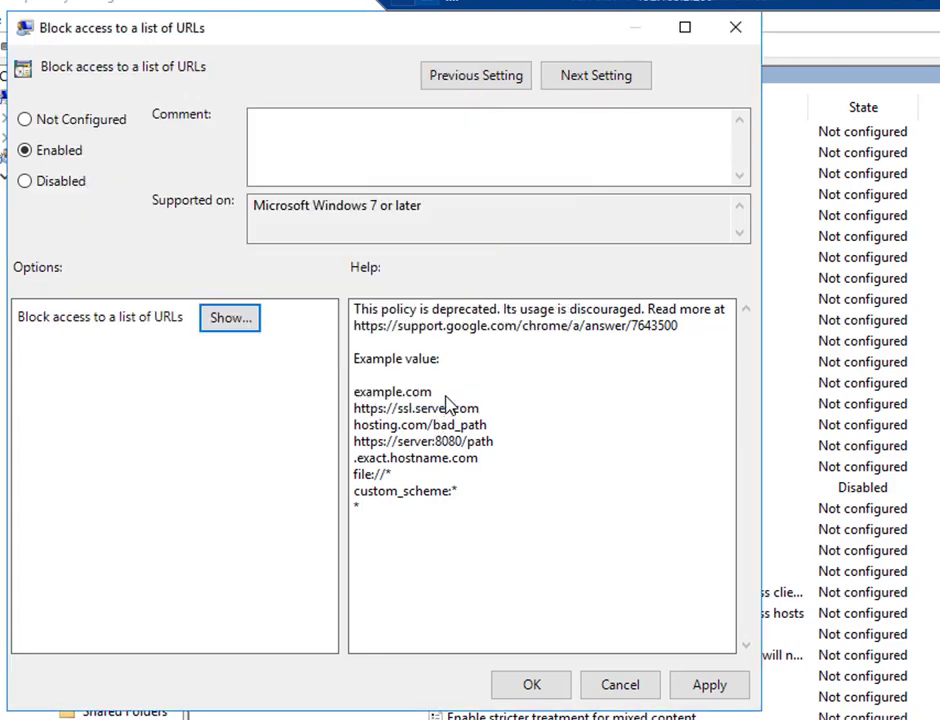
- Add *.youtube.com to the blocked URL list and save the policy
left_click(233, 322)
left_click(219, 219)
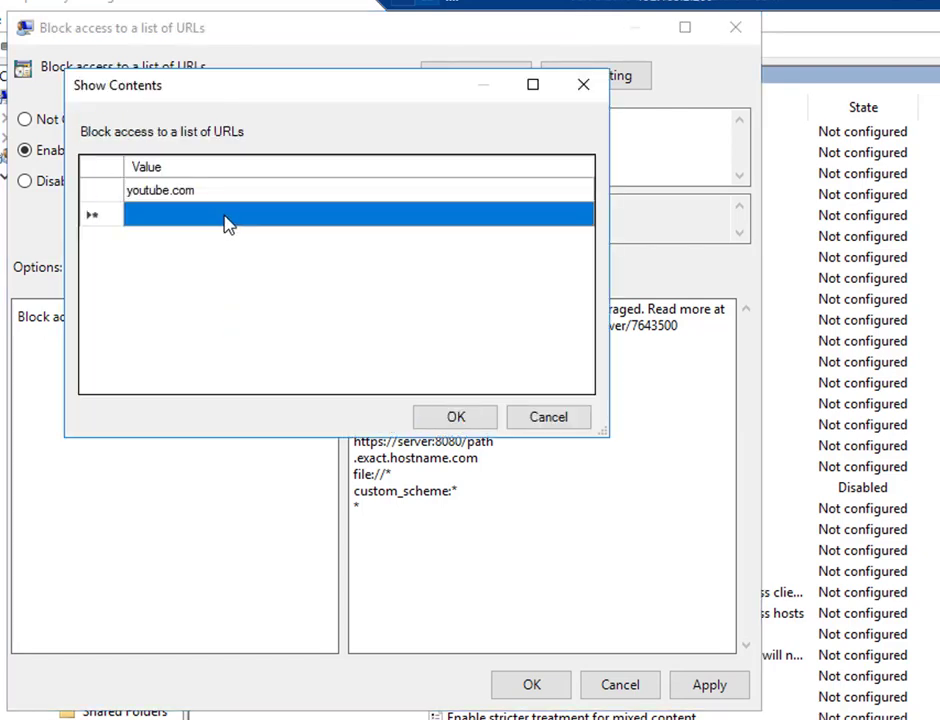
left_click(229, 214)
type("1.you")
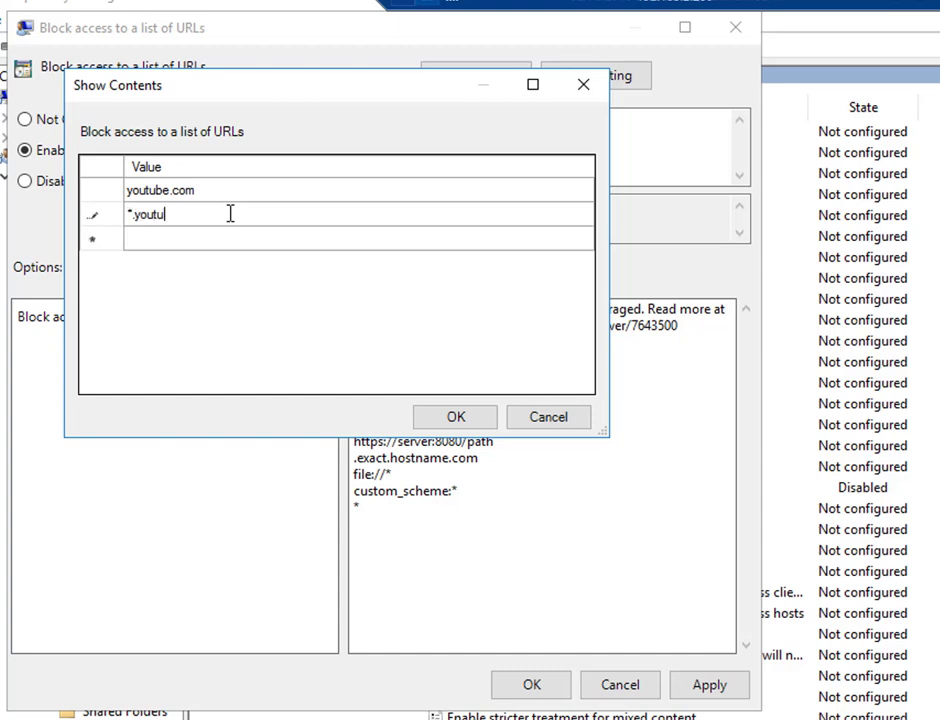
type("tube.com")
left_click(425, 420)
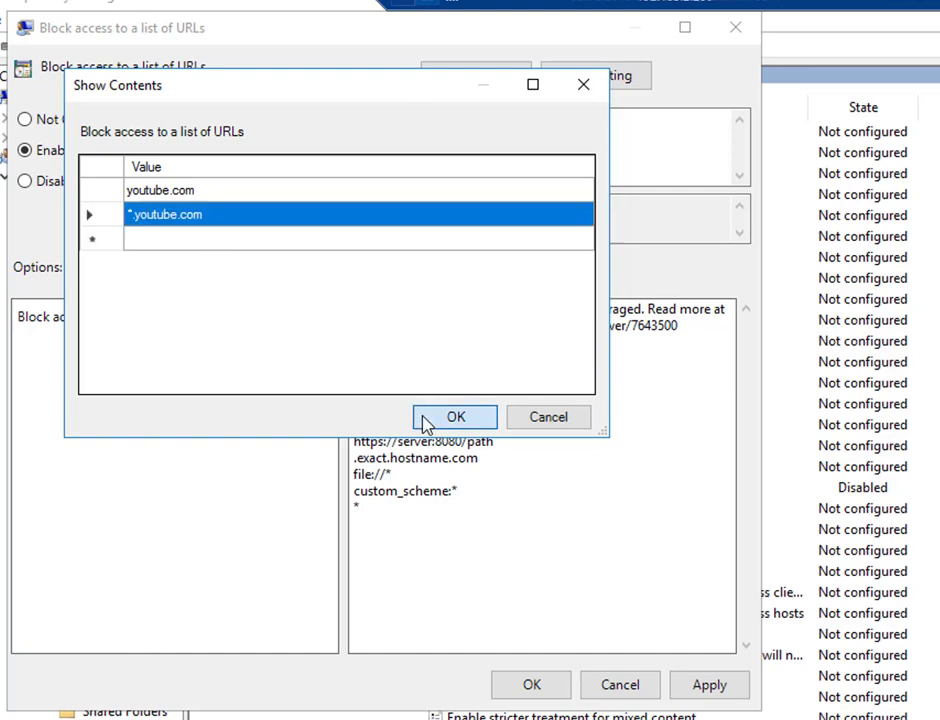
left_click(540, 681)
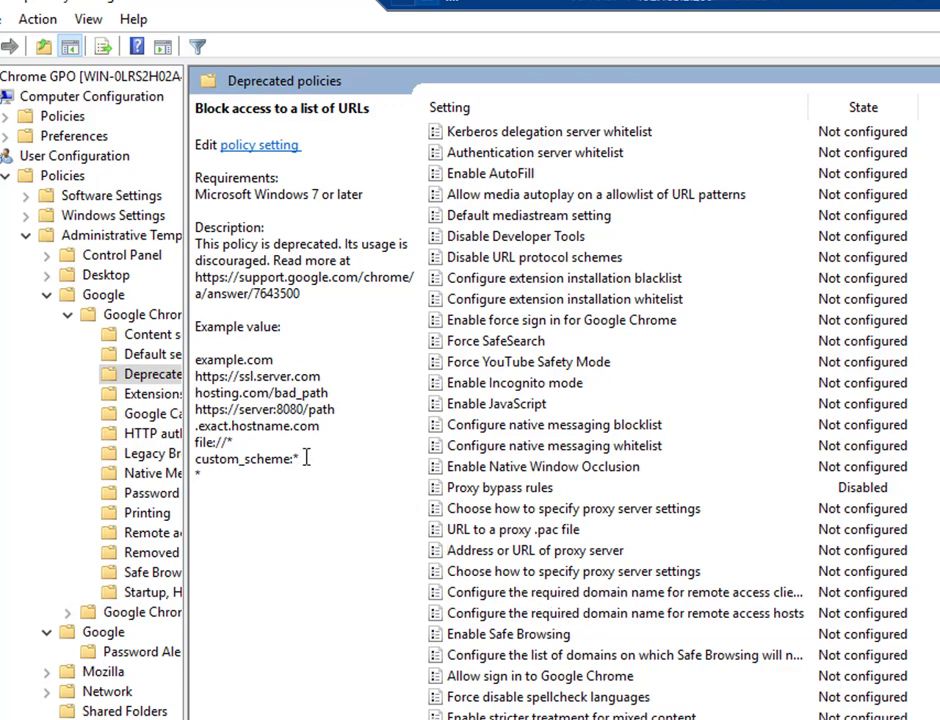
- Examine the policies in the "Google Chrome - Default Settings (users can override)" folder and in the main Google Chrome folder
left_click(155, 615)
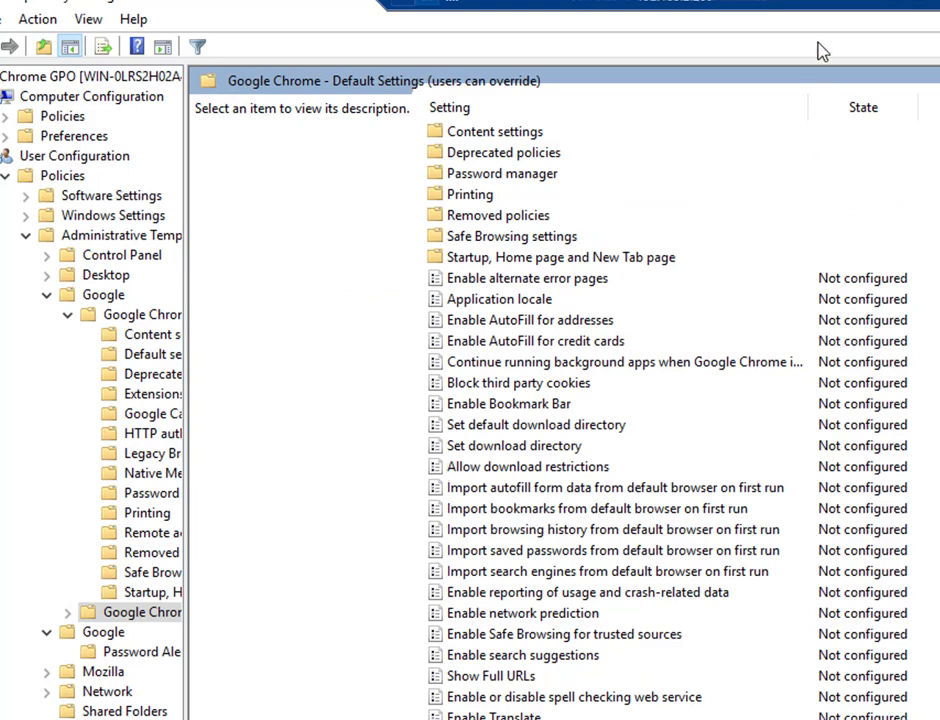
left_click(92, 234)
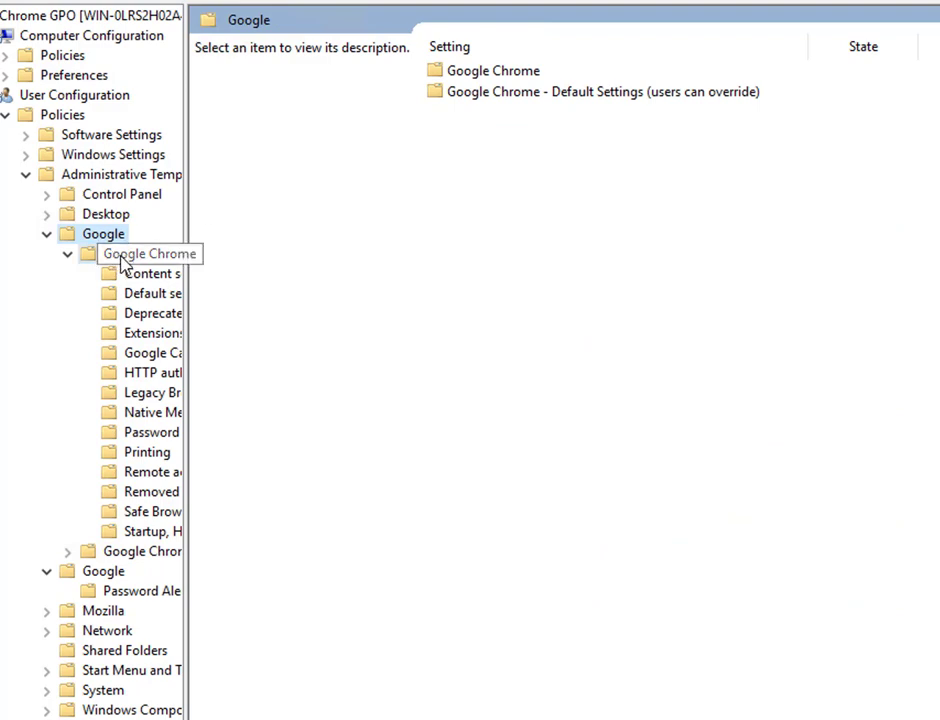
left_click(124, 258)
scroll(541, 430, "down", 1)
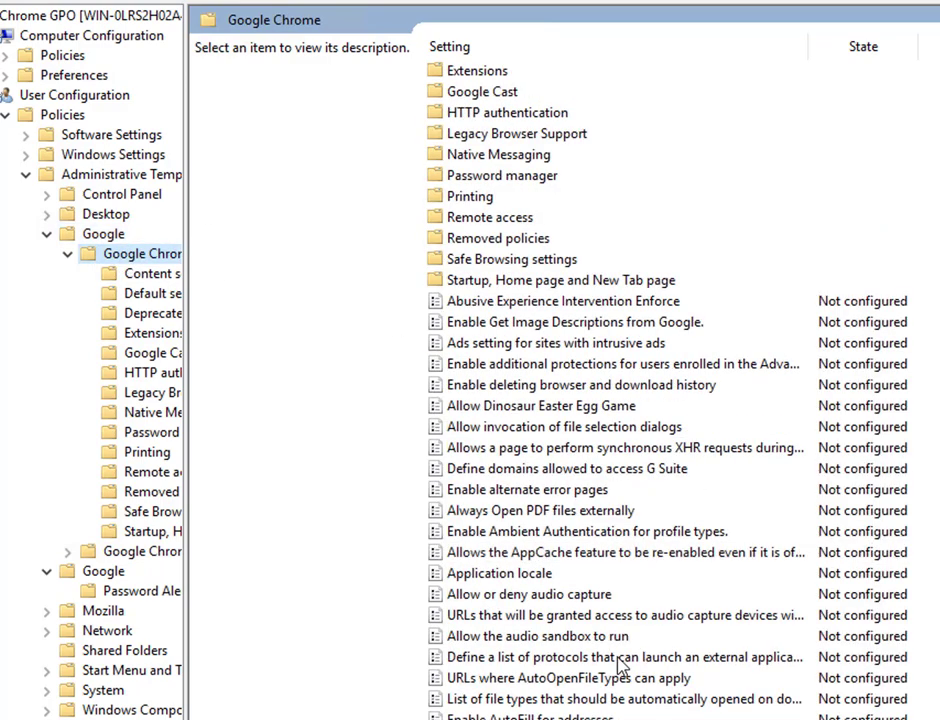
scroll(562, 667, "down", 2)
scroll(657, 420, "up", 3)
scroll(657, 420, "down", 9)
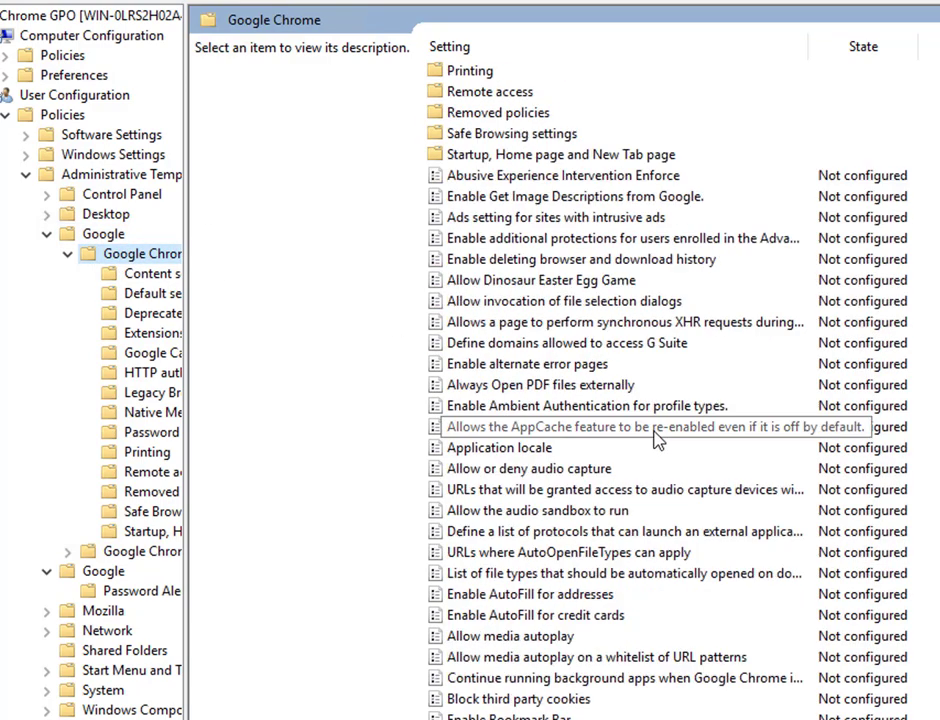
scroll(660, 446, "up", 9)
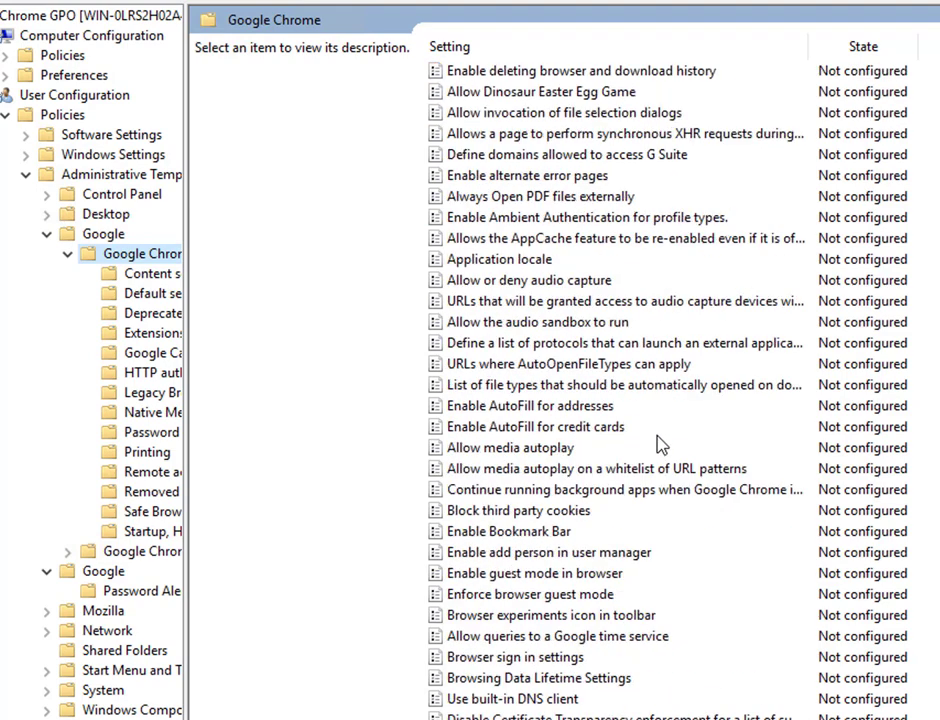
- Sort the Google Chrome policies by setting name, and open the Managed Bookmarks policy and set it to Enabled
left_click(594, 55)
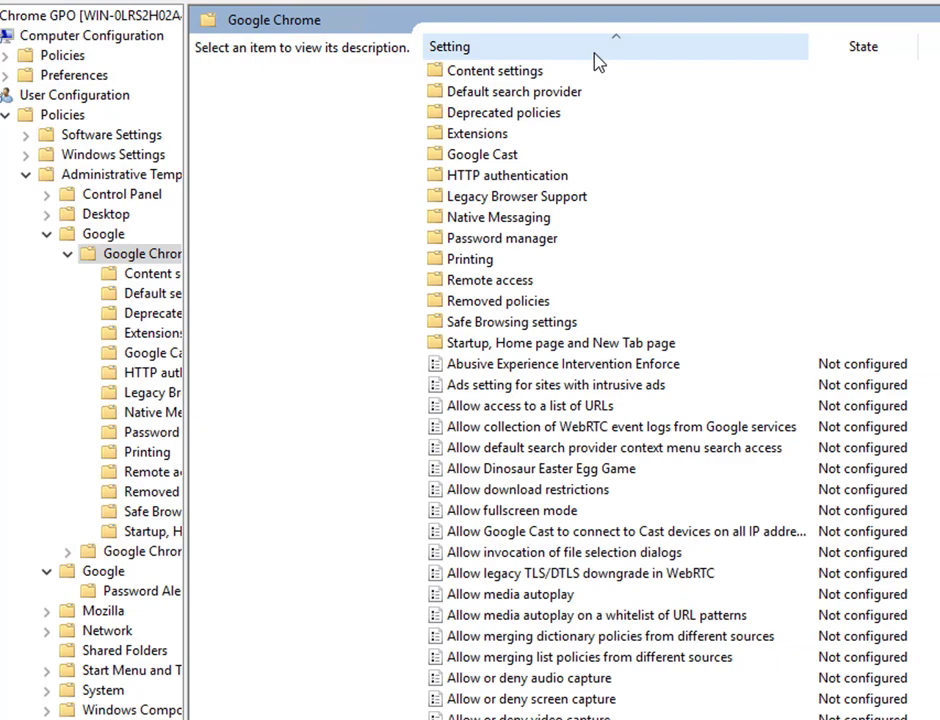
scroll(622, 563, "down", 13)
scroll(622, 563, "down", 20)
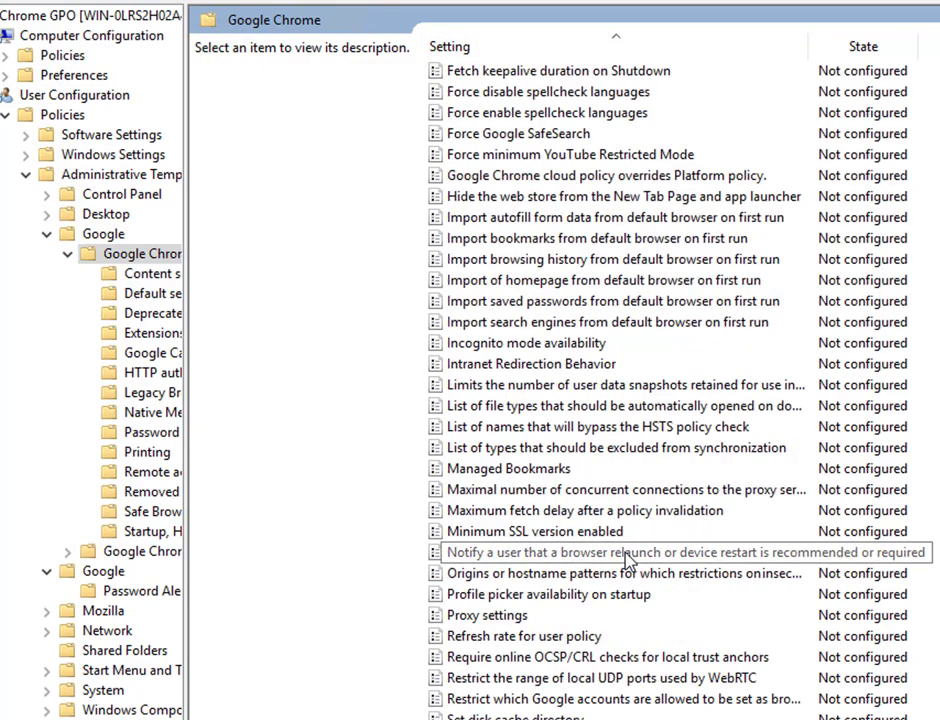
double_click(541, 468)
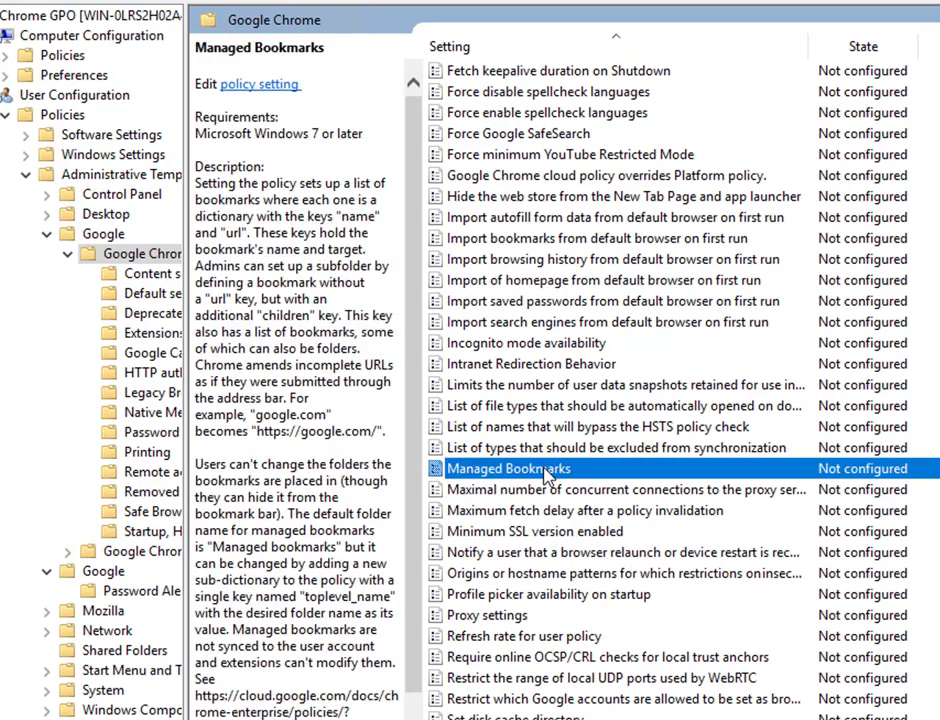
- Copy the documentation URL from the Managed Bookmarks help text and open it in the Chrome browser
left_click_drag(381, 557, 645, 578)
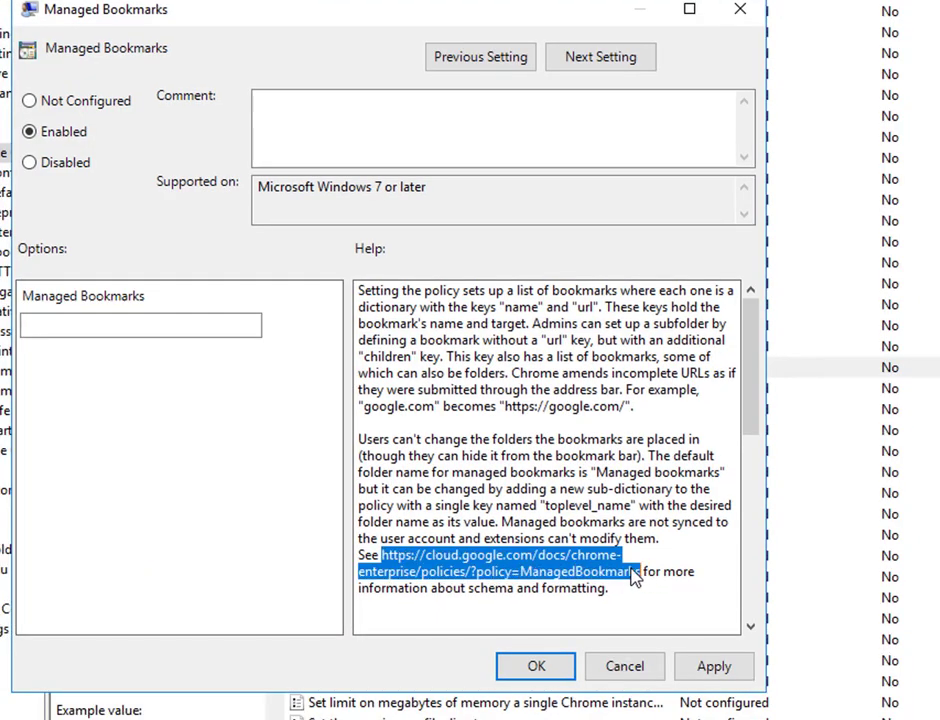
right_click(632, 575)
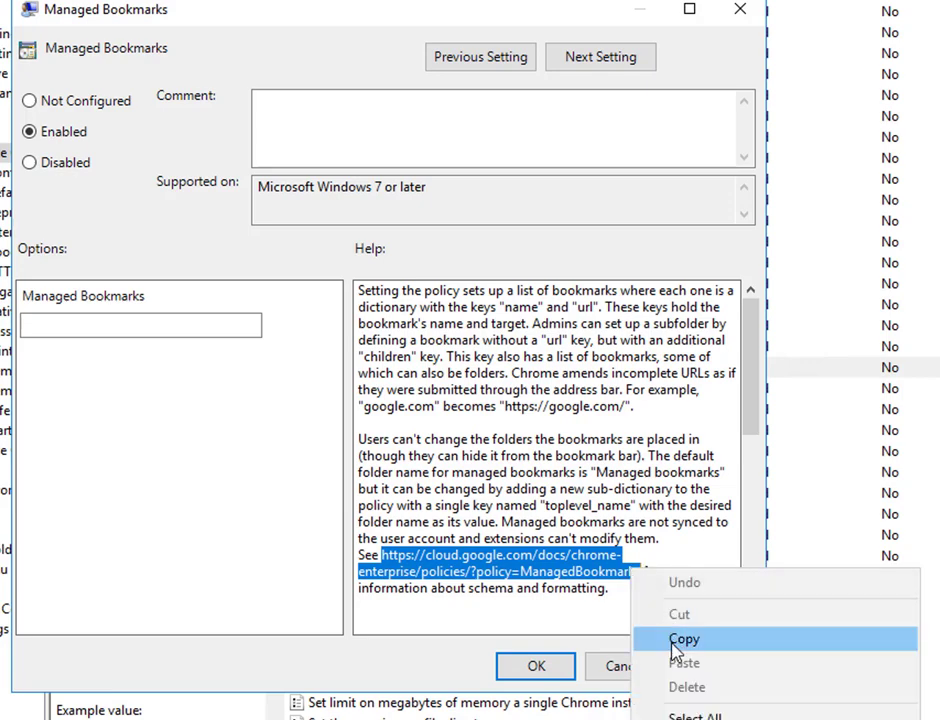
left_click(671, 703)
left_click(778, 60)
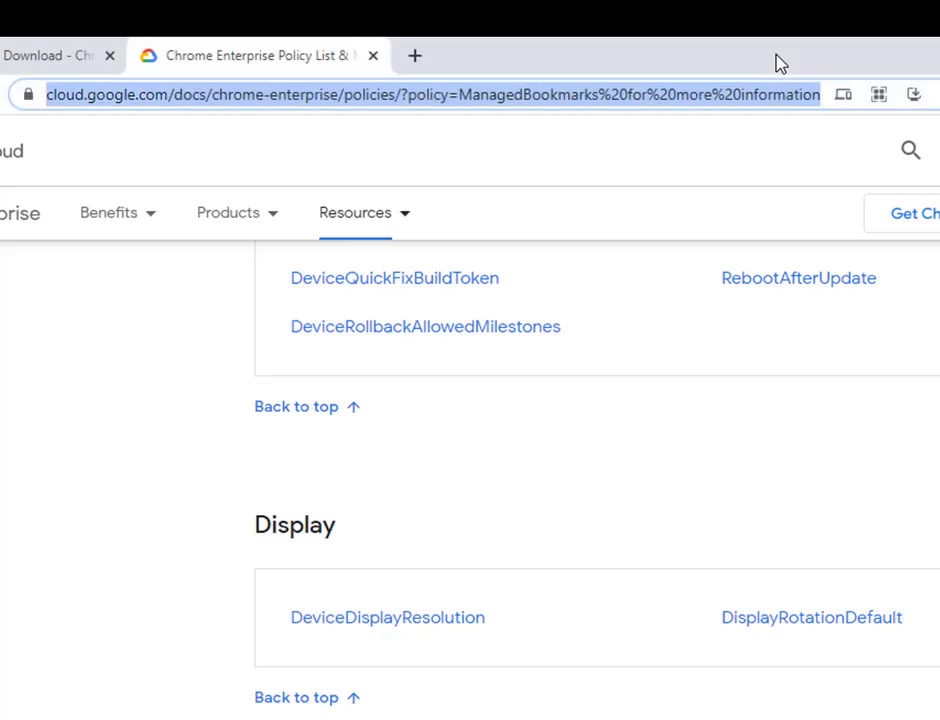
right_click(659, 103)
left_click(703, 281)
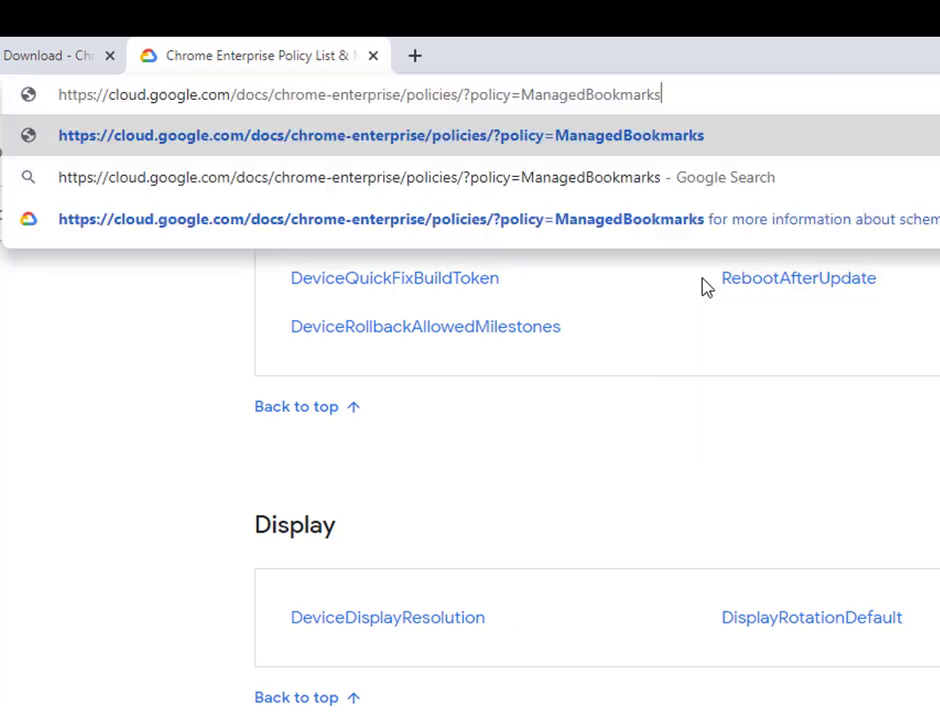
key("Return")
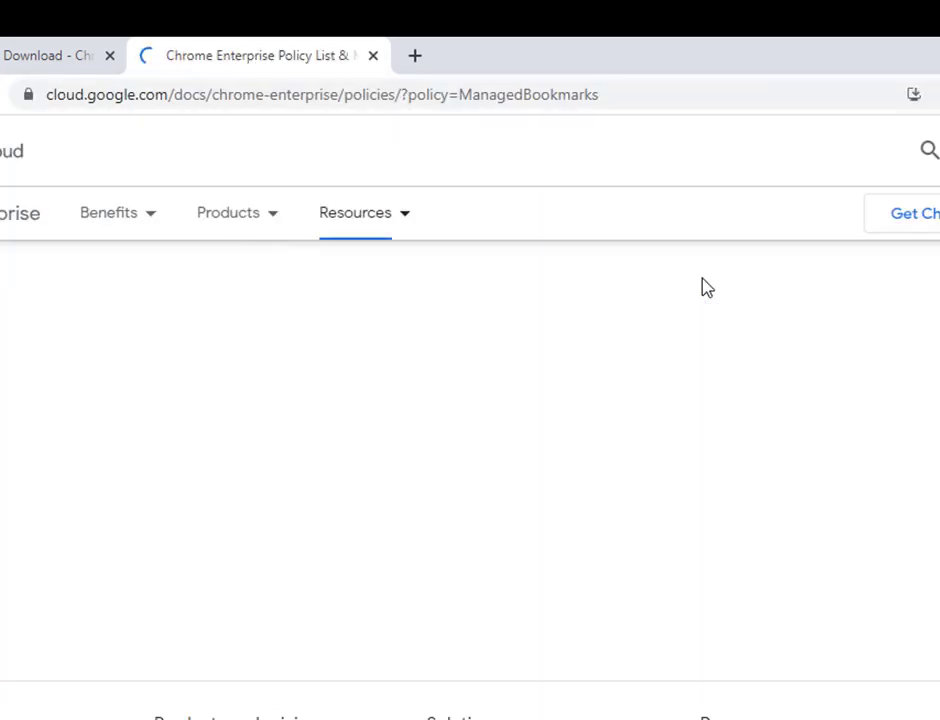
- Copy the ManagedBookmarks schema from the policy page and paste it into the text file in Notepad
scroll(705, 288, "down", 3)
scroll(705, 288, "down", 1)
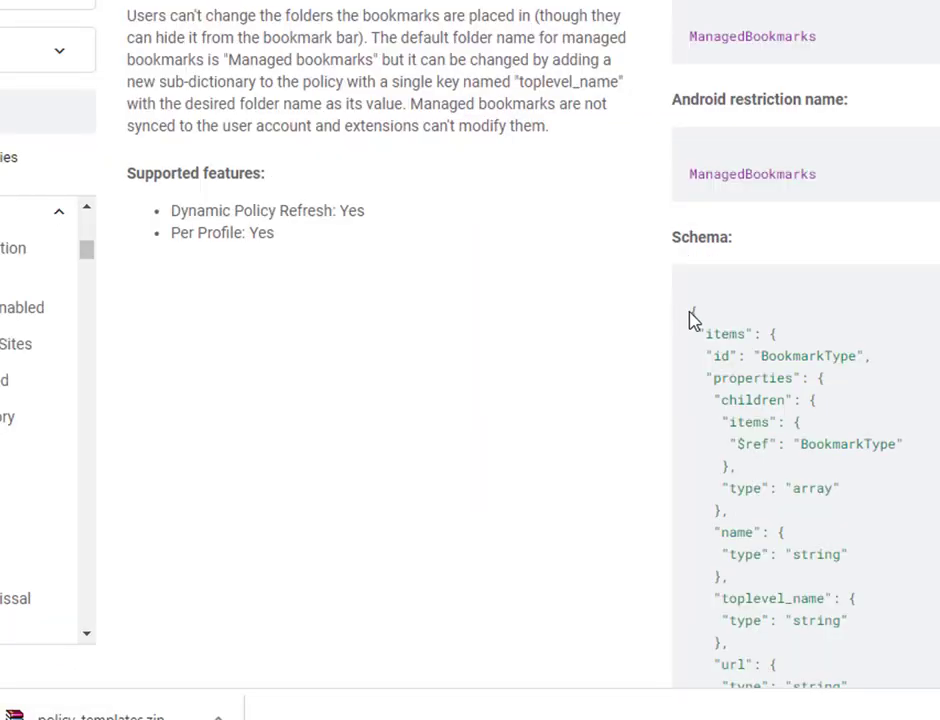
left_click_drag(692, 316, 705, 400)
scroll(686, 367, "down", 2)
scroll(687, 369, "down", 1)
scroll(694, 380, "down", 1)
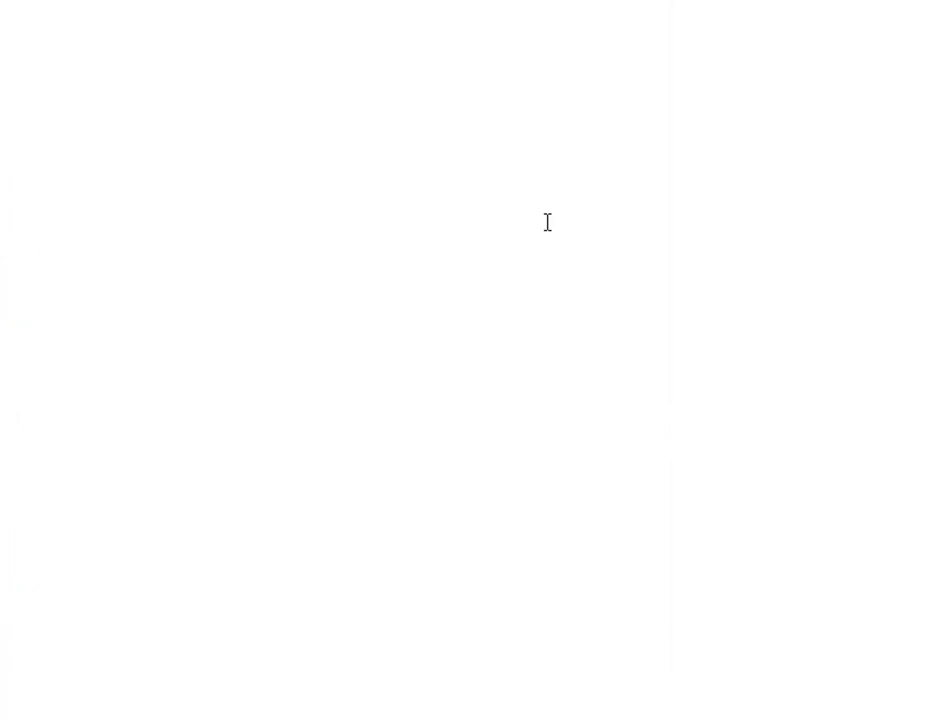
key("ctrl+v")
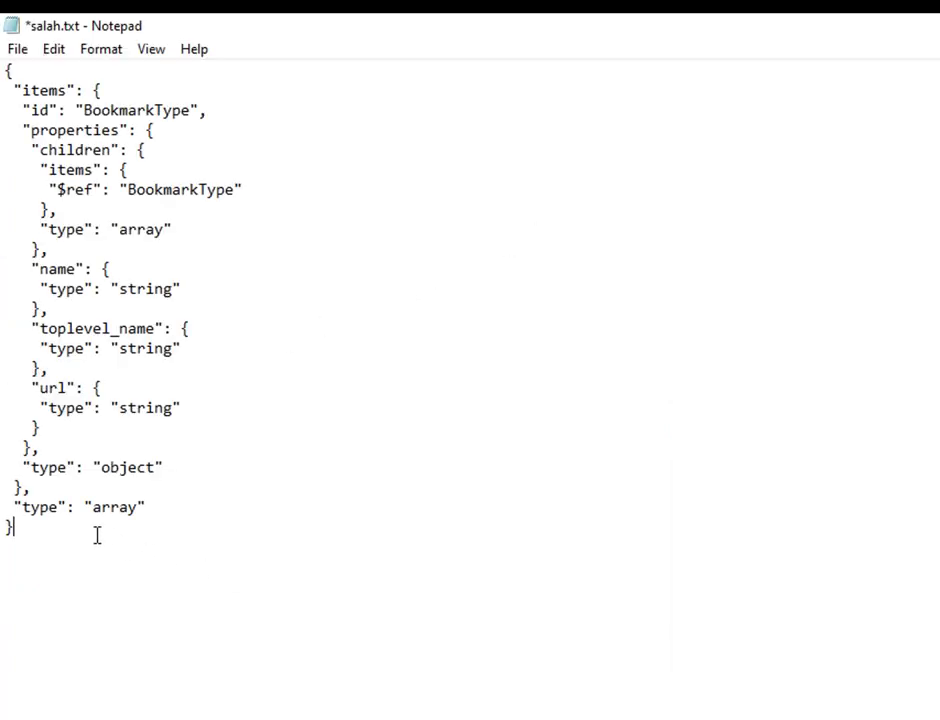
- Replace the schema in the Notepad file with the Chrome OS example value copied from the ManagedBookmarks page
left_click_drag(97, 535, 3, 92)
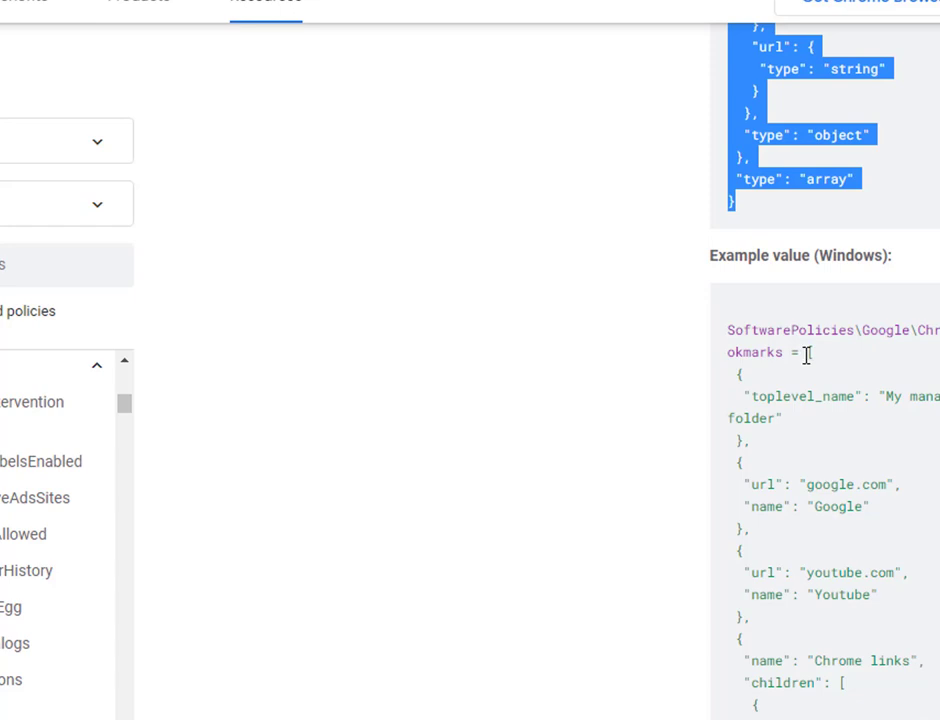
scroll(808, 392, "down", 4)
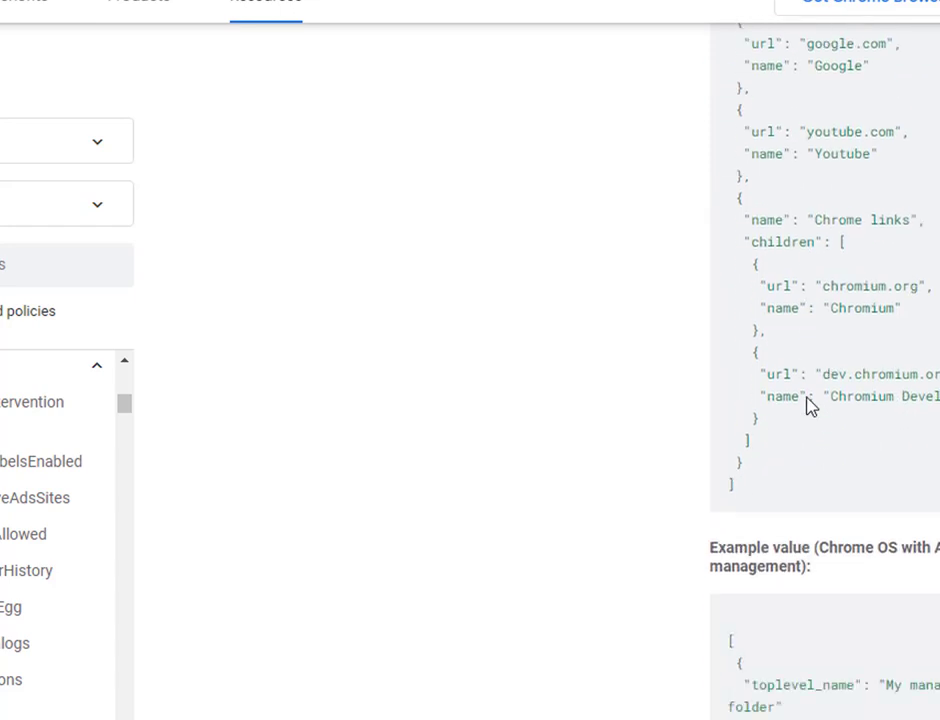
scroll(810, 406, "down", 1)
scroll(810, 406, "down", 1)
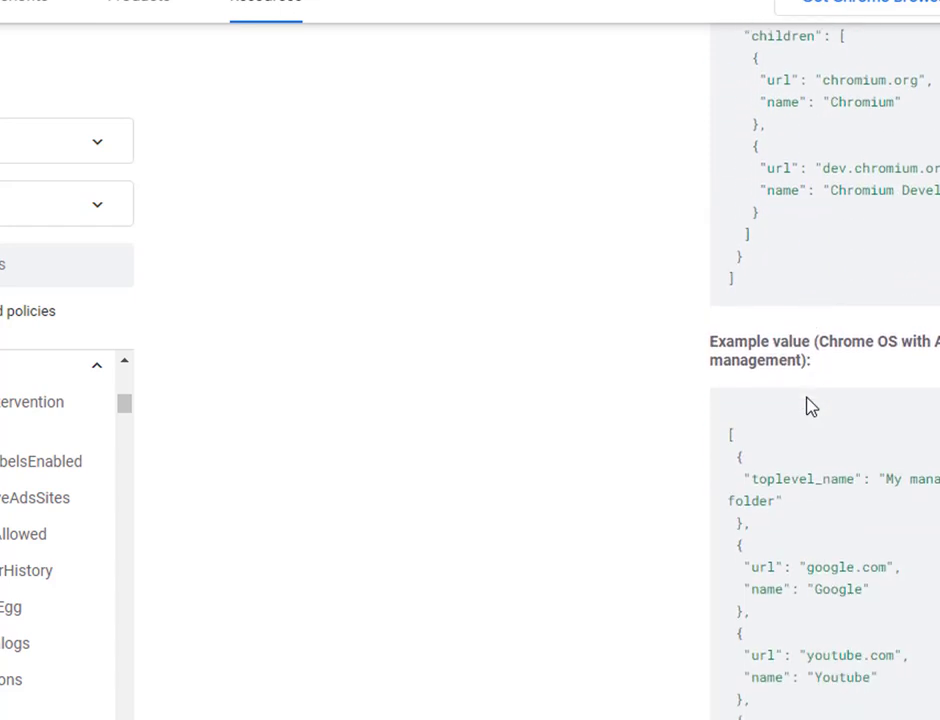
left_click_drag(731, 420, 781, 676)
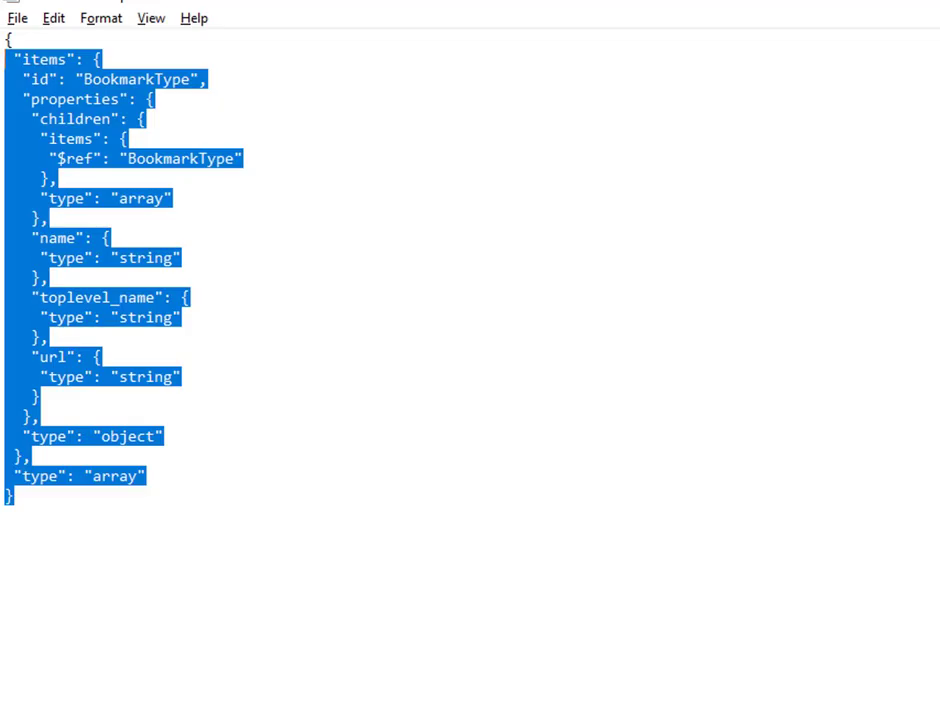
key("Delete")
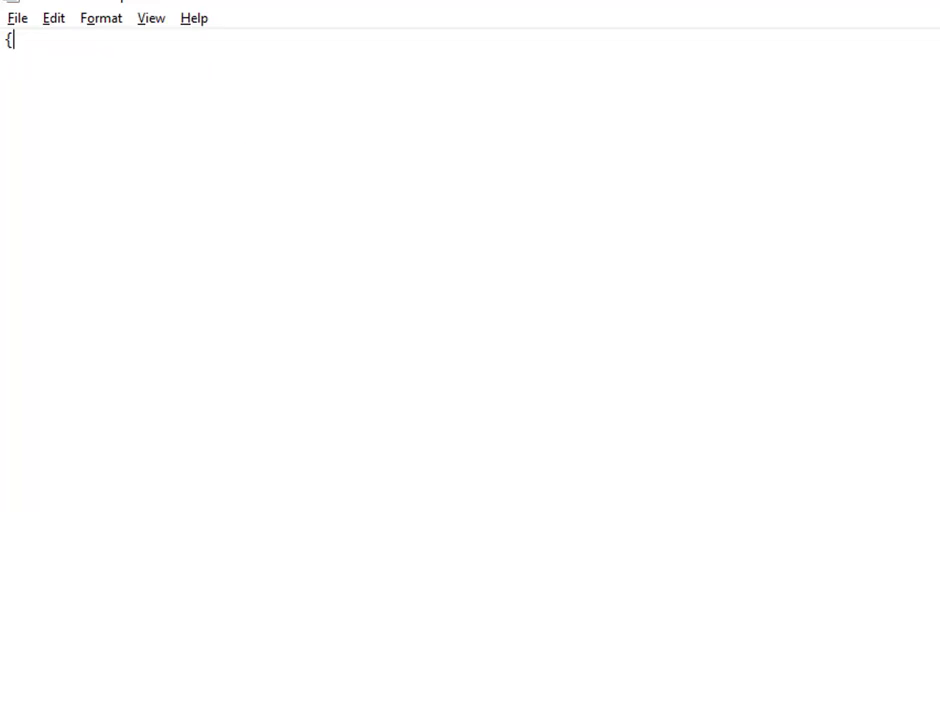
key("BackSpace")
key("ctrl+v")
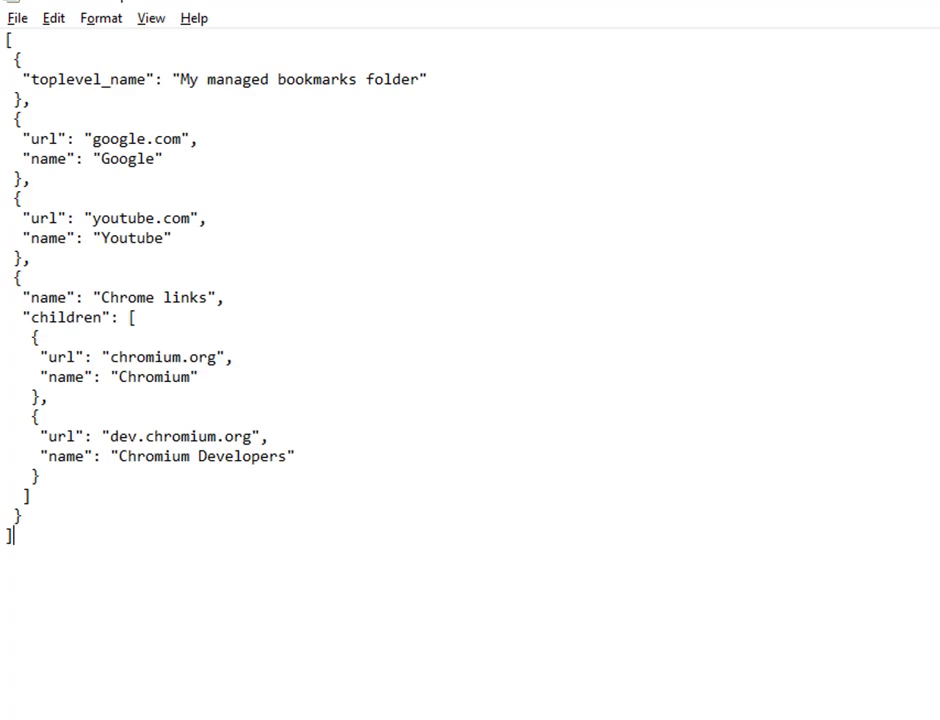
- Rename the top-level folder to "bookmarks folder" and change the Google entry's URL to mouslyacademy.com and its name to mouslyacademy
key("ctrl+a")
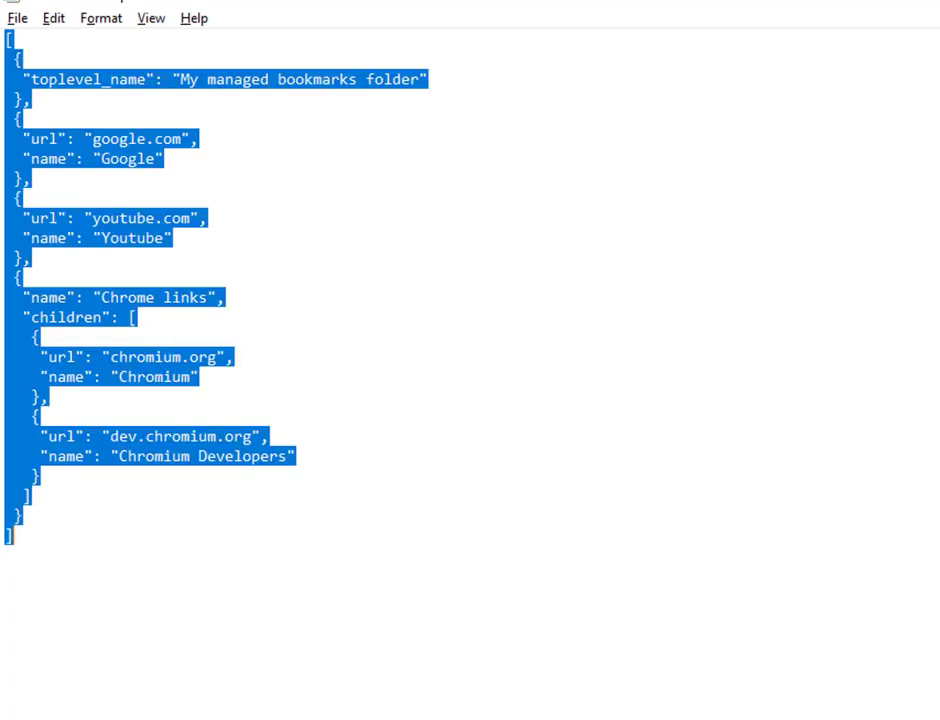
left_click(13, 535)
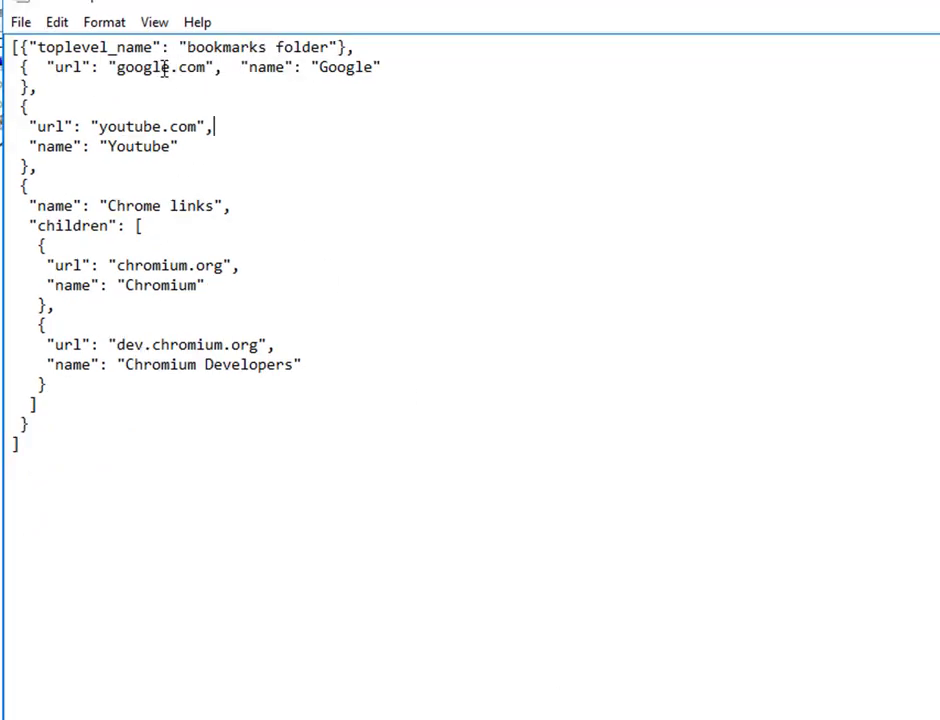
left_click_drag(171, 68, 116, 67)
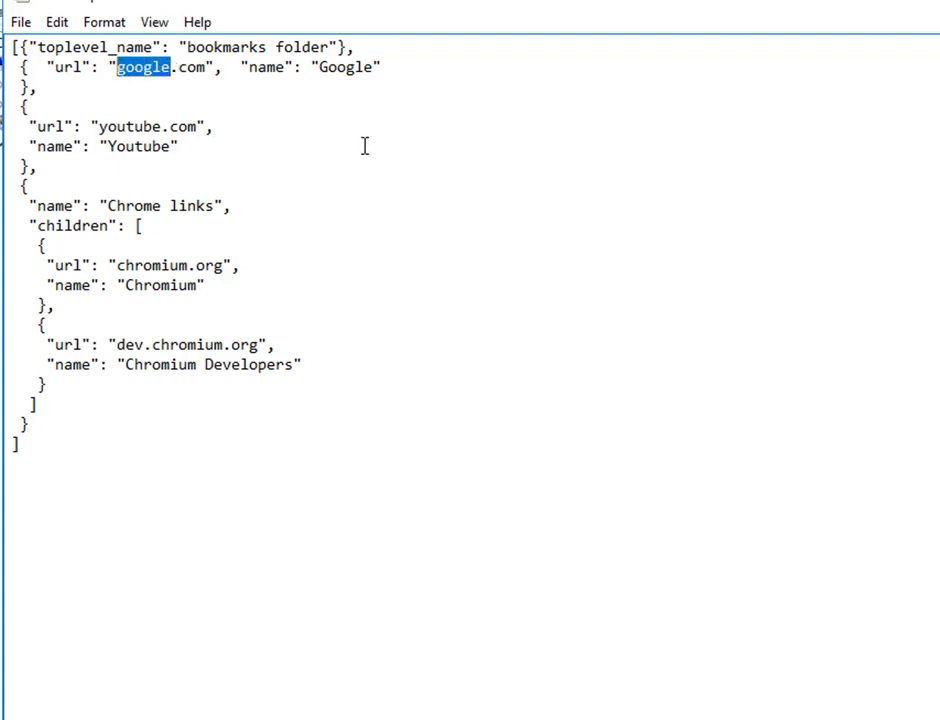
type("mously")
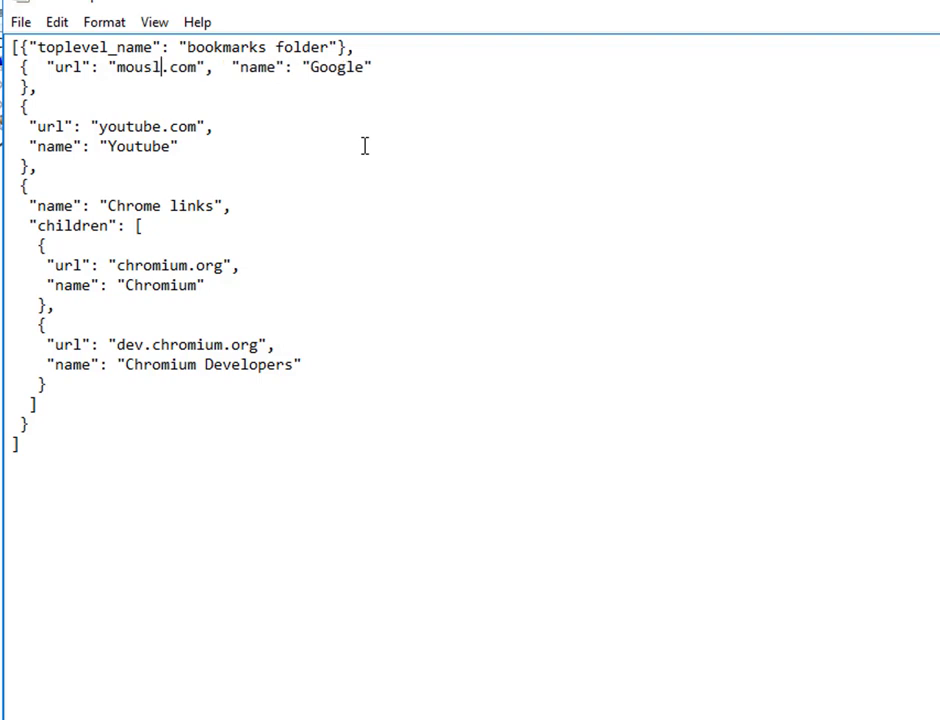
type("academ")
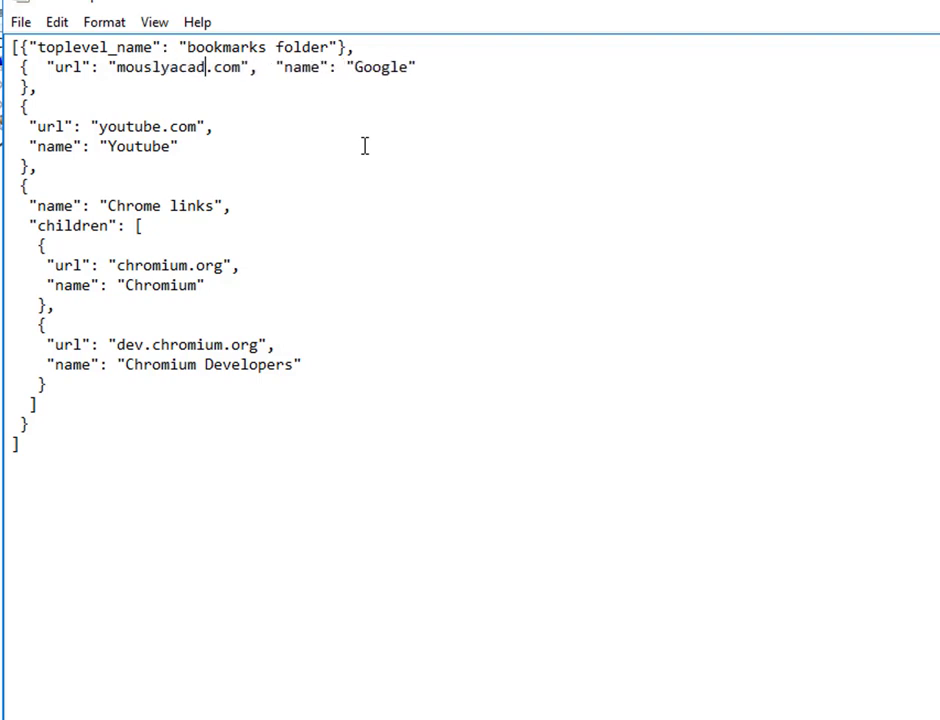
type("y")
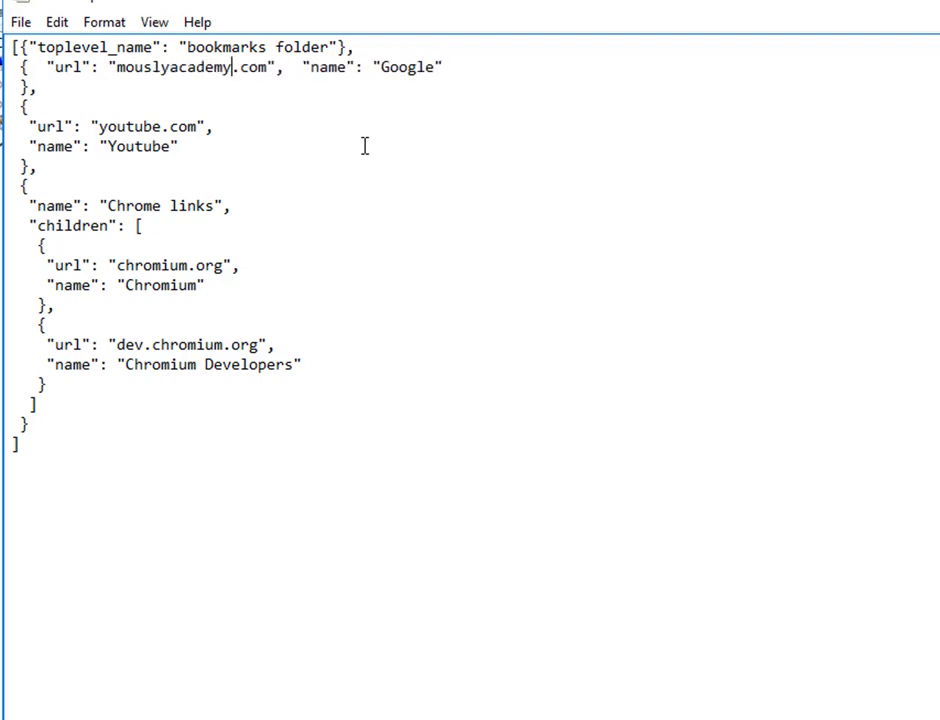
left_click_drag(436, 67, 380, 67)
type("mouslyacademy")
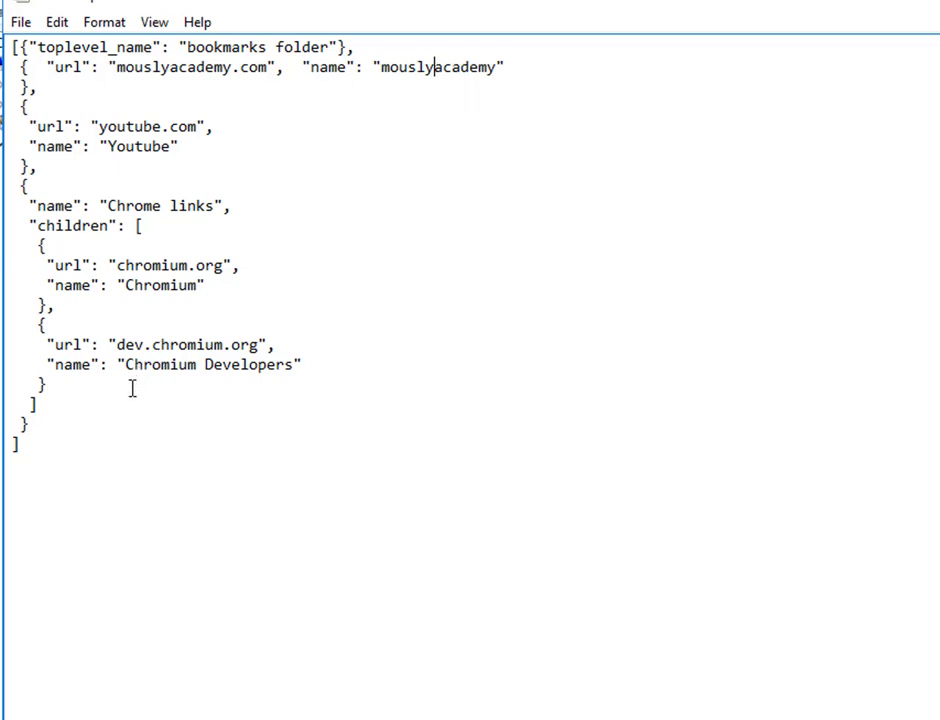
- Join the folder name, mouslyacademy and Youtube entries of the bookmarks JSON onto one line, and turn on word wrap
left_click(368, 47)
key("Delete")
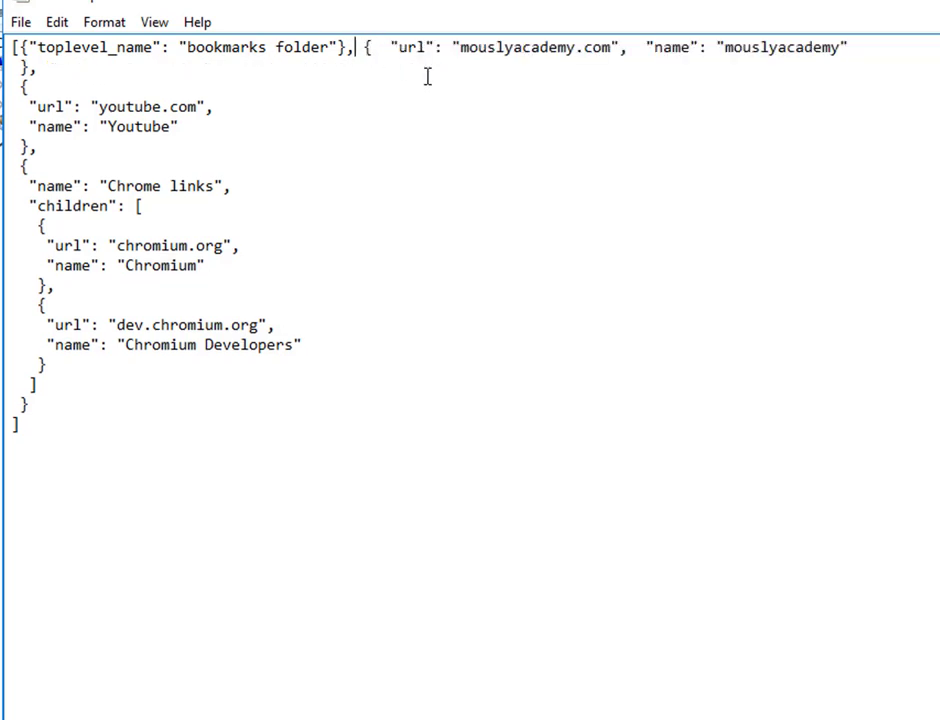
left_click(752, 46)
key("Delete")
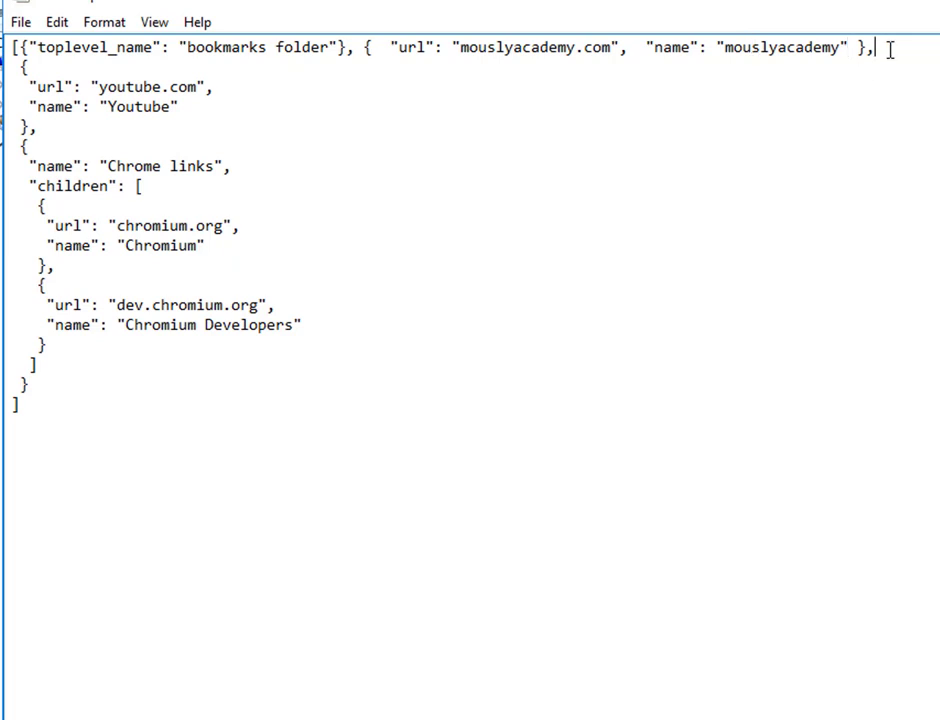
key("Delete")
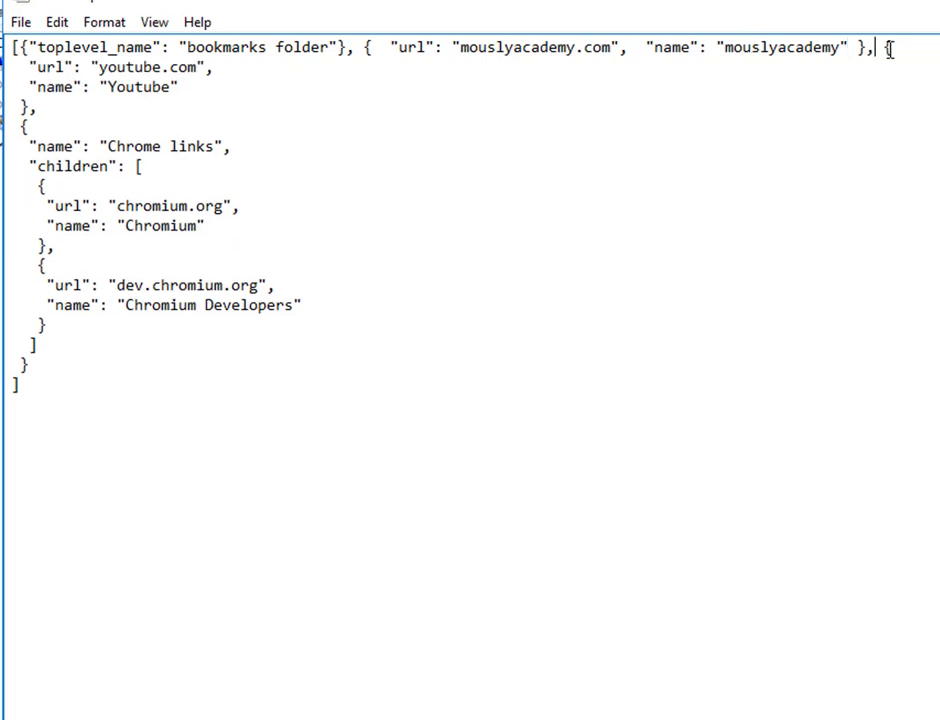
key("Delete")
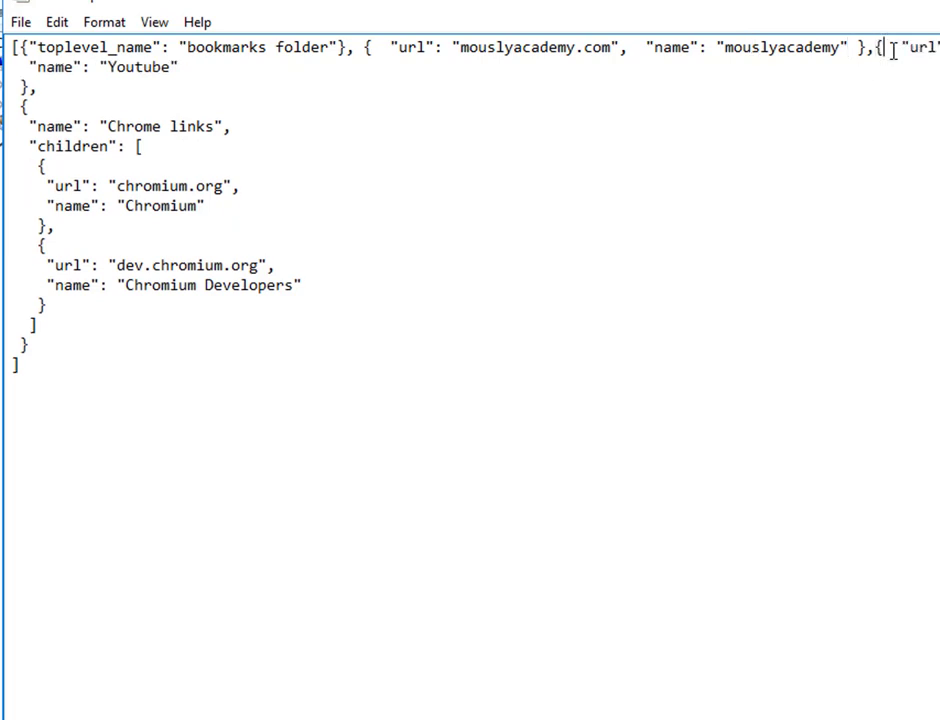
key("End")
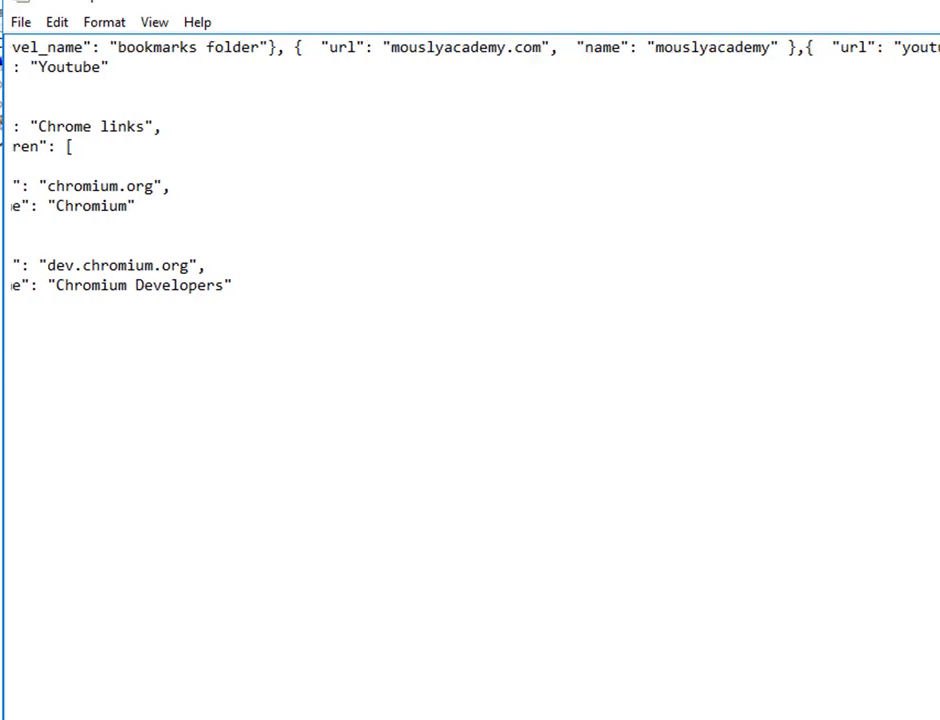
key("Delete")
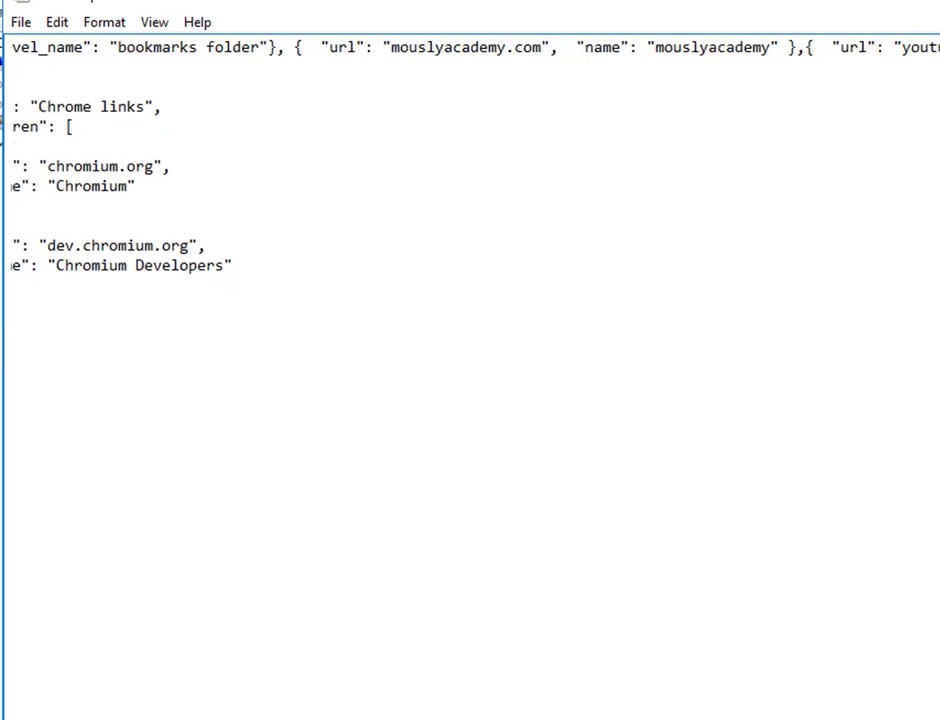
left_click(116, 38)
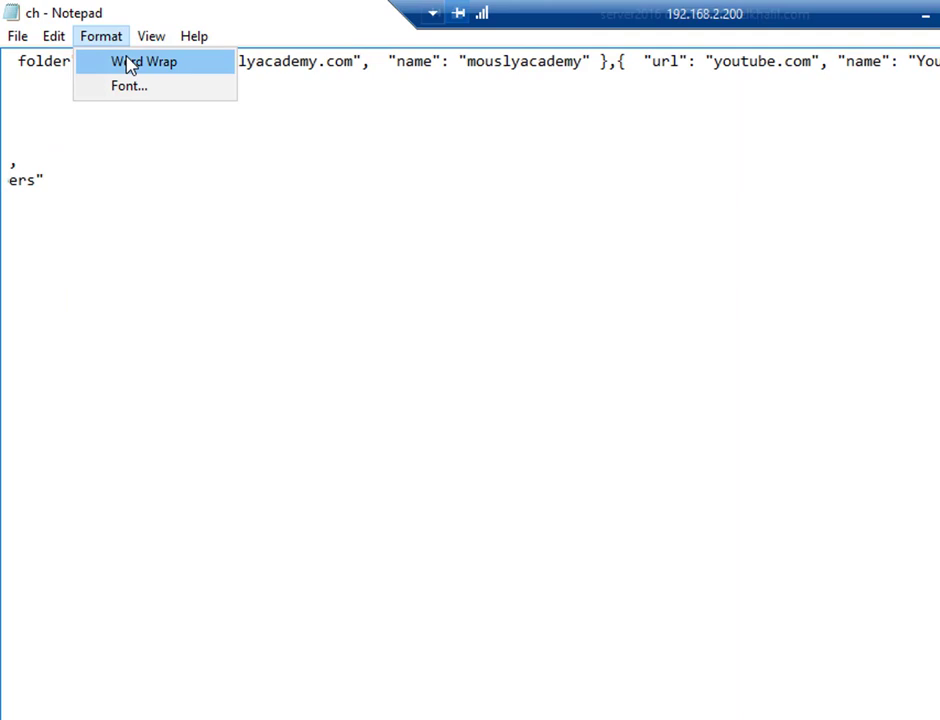
left_click(128, 62)
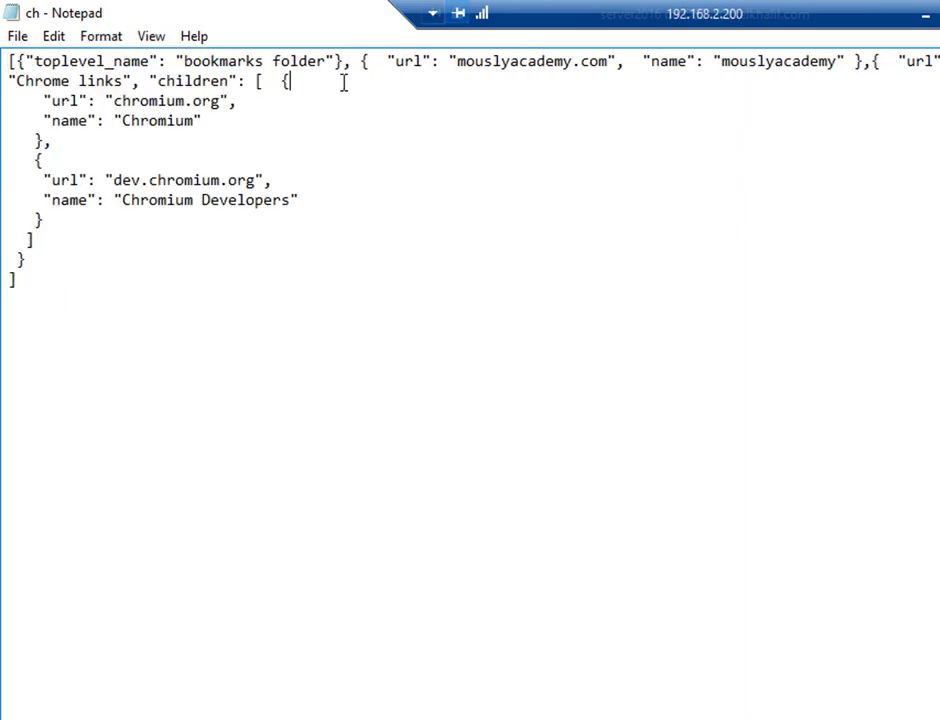
- Remove the remaining line breaks in the Chrome links section so the whole bookmarks JSON forms one continuous line
key("Delete")
left_click(569, 88)
key("Delete")
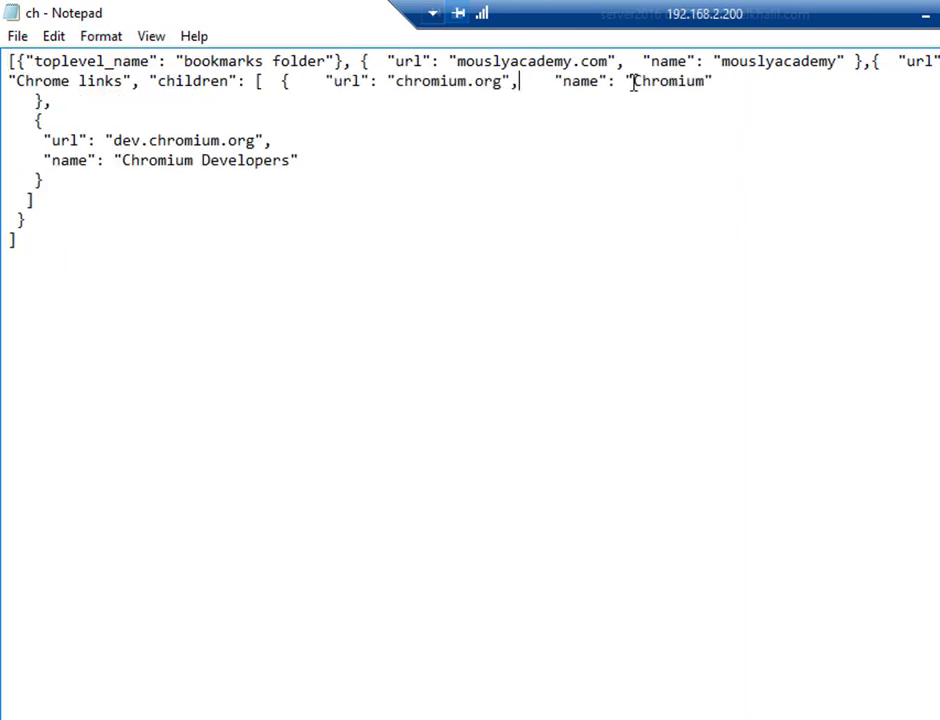
left_click(737, 80)
key("Delete")
left_click(802, 95)
left_click(803, 82)
key("Delete")
left_click(804, 82)
key("Delete")
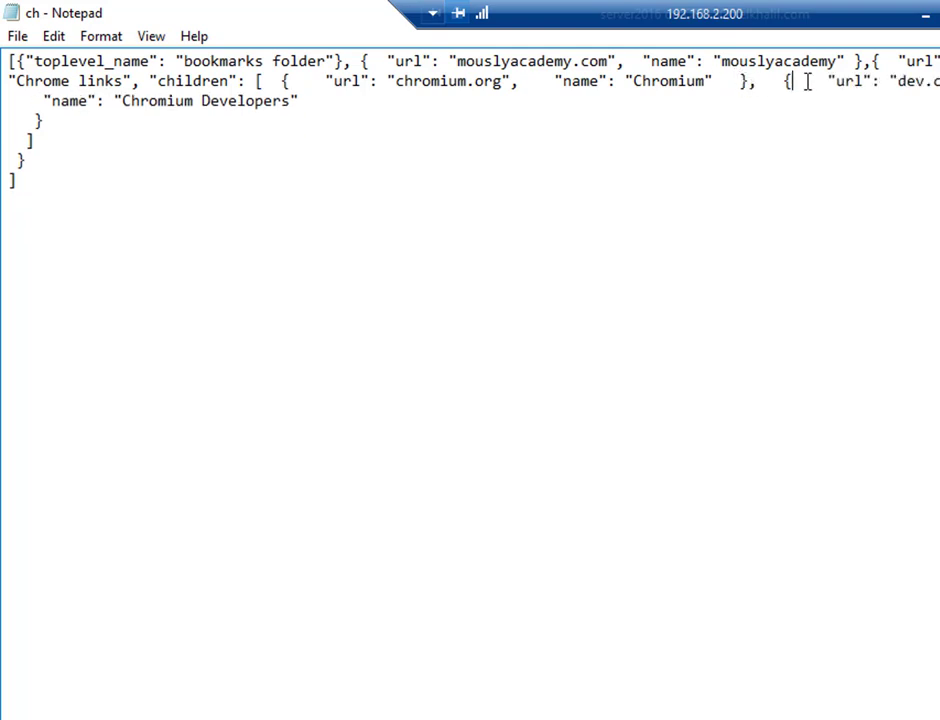
key("Delete")
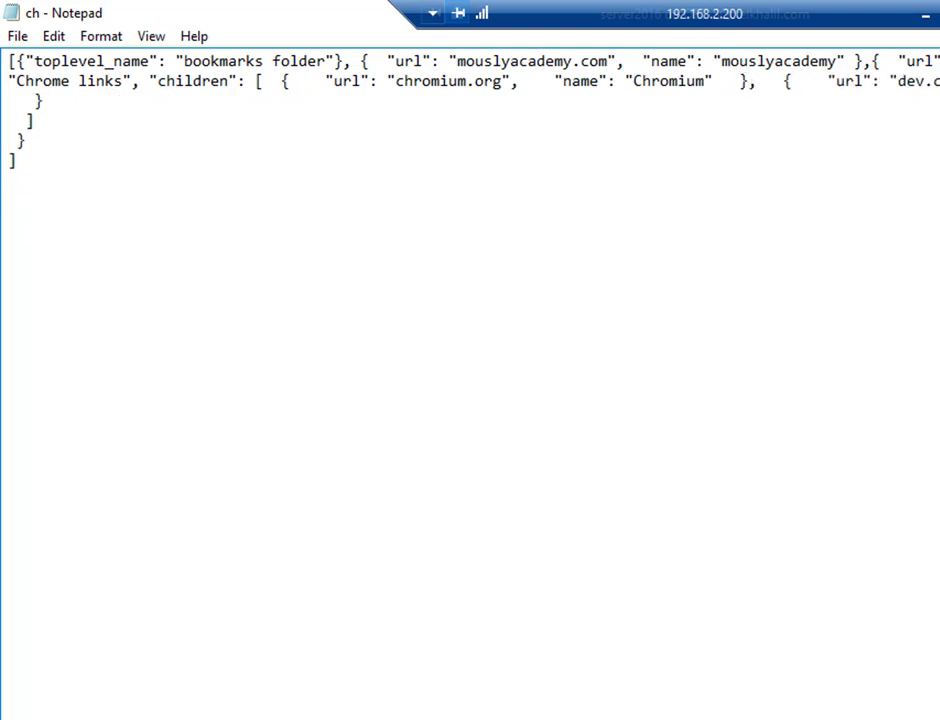
key("Delete")
key("Delete")
key("Delete")
- Copy the entire bookmarks JSON from Notepad and paste it into the Managed Bookmarks option in the policy window
key("ctrl+a")
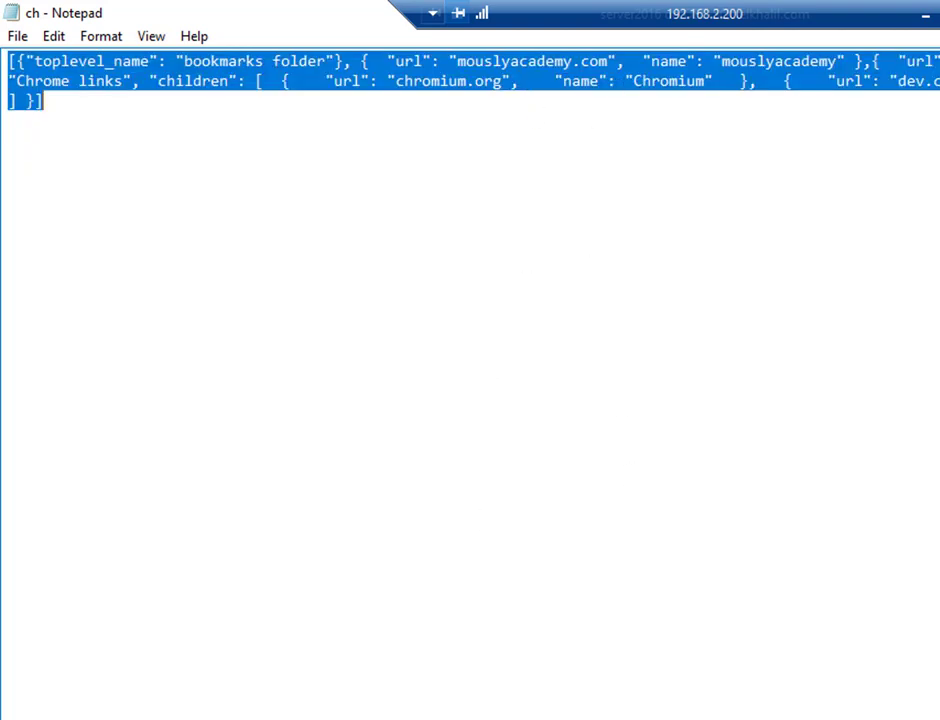
key("alt+Tab")
right_click(265, 497)
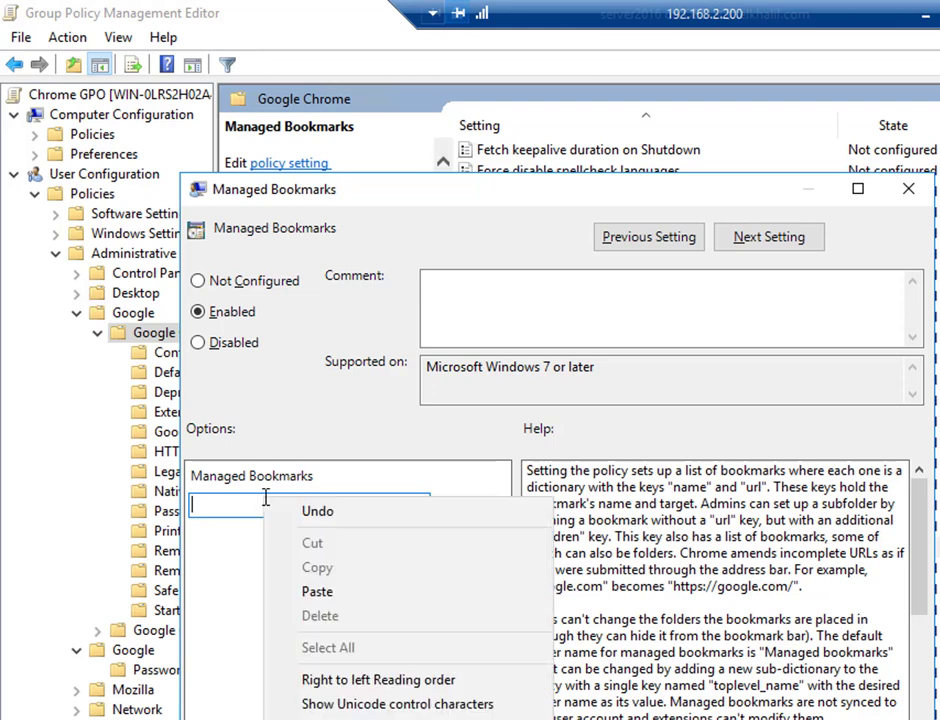
left_click(316, 591)
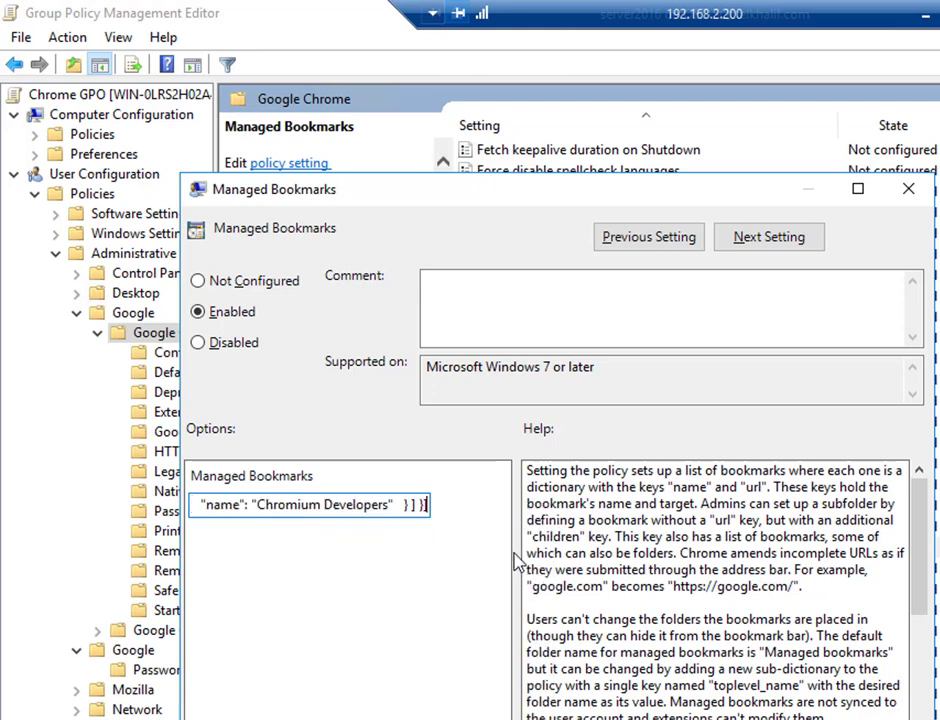
- Check the pasted value's closing brackets against the JSON in Notepad and save the Managed Bookmarks policy
key("alt+Tab")
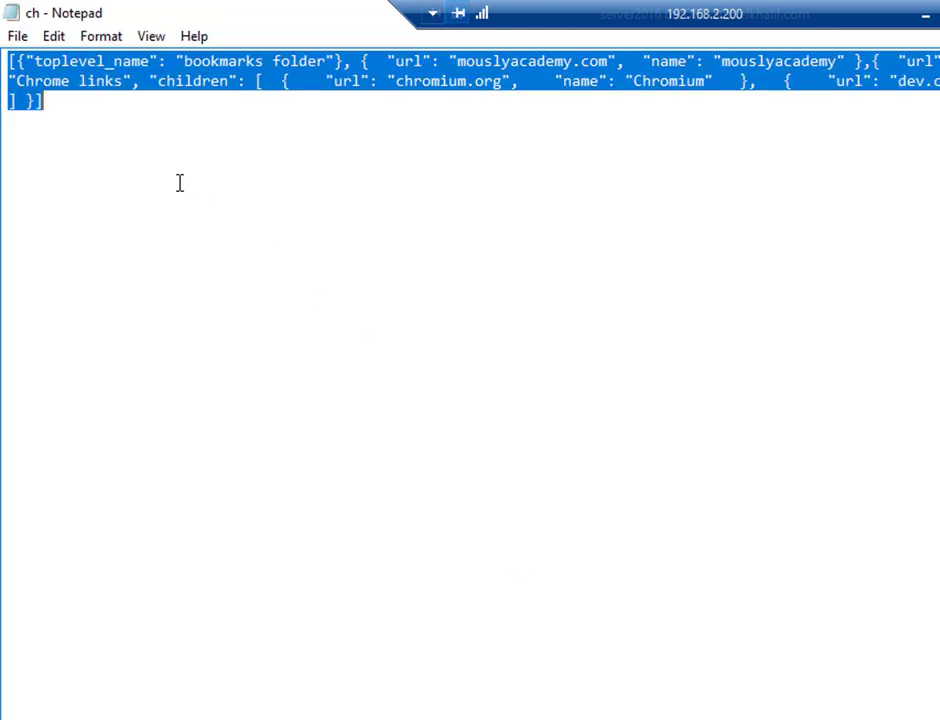
left_click(193, 147)
left_click_drag(31, 104, 46, 104)
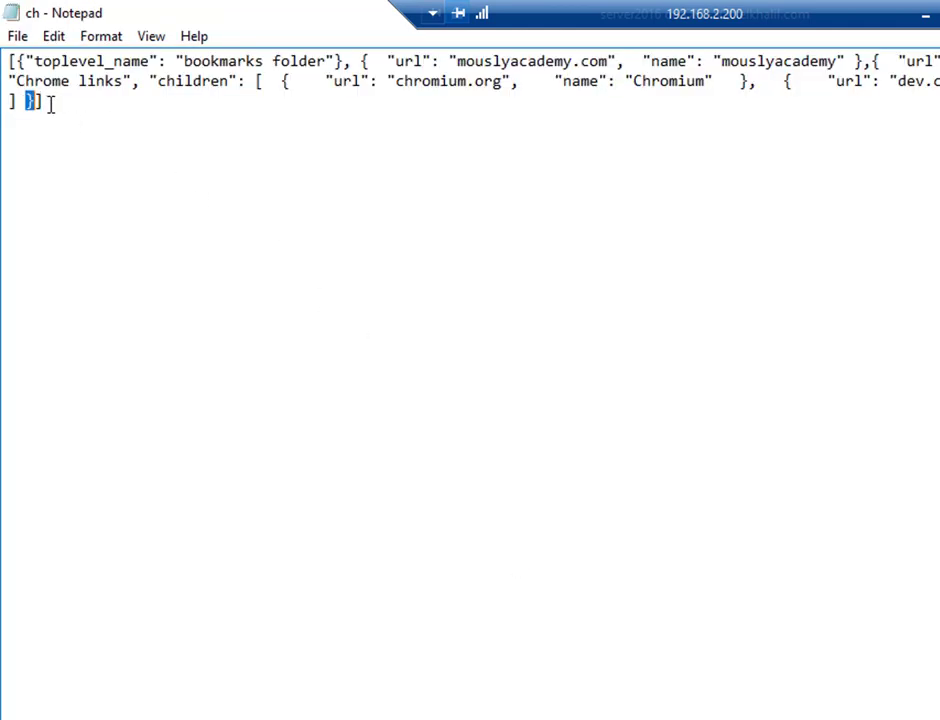
key("alt+Tab")
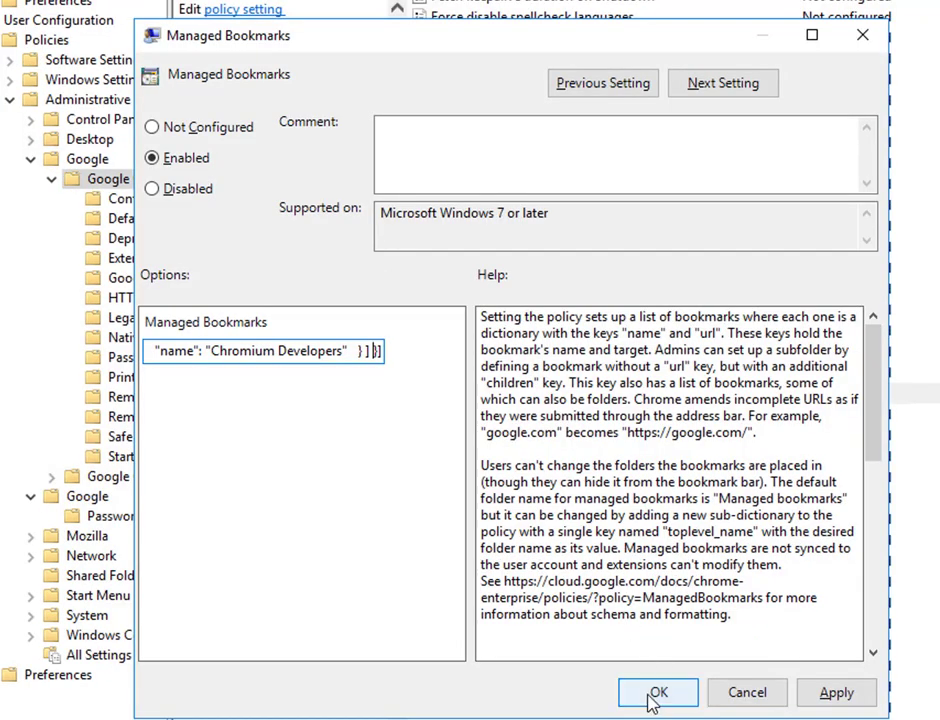
left_click(649, 692)
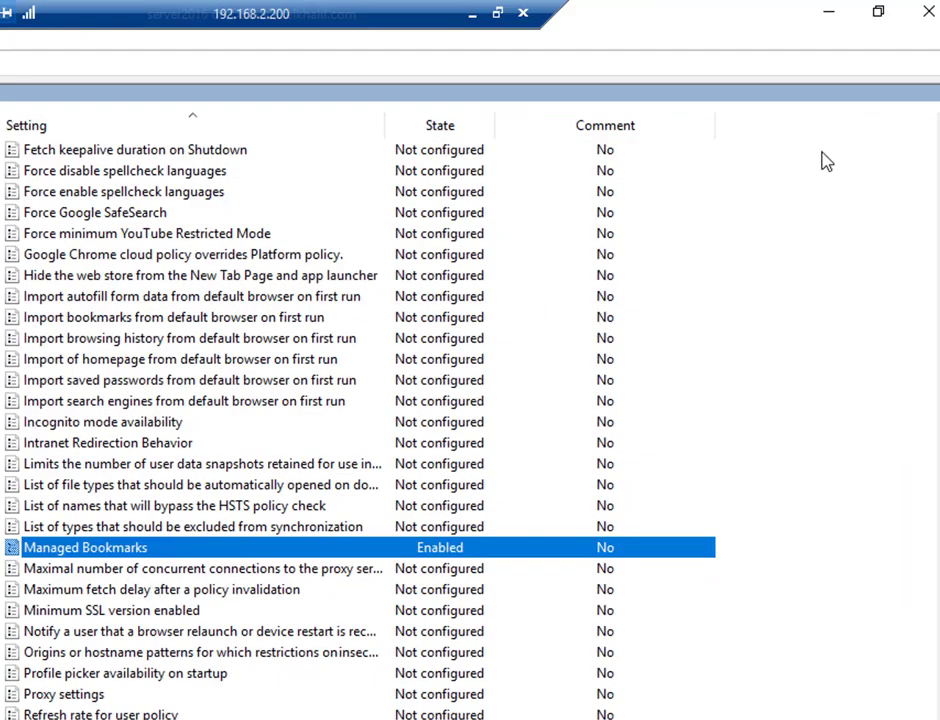
- Close the Group Policy Management Editor and close the ch text file without saving its changes
left_click(929, 19)
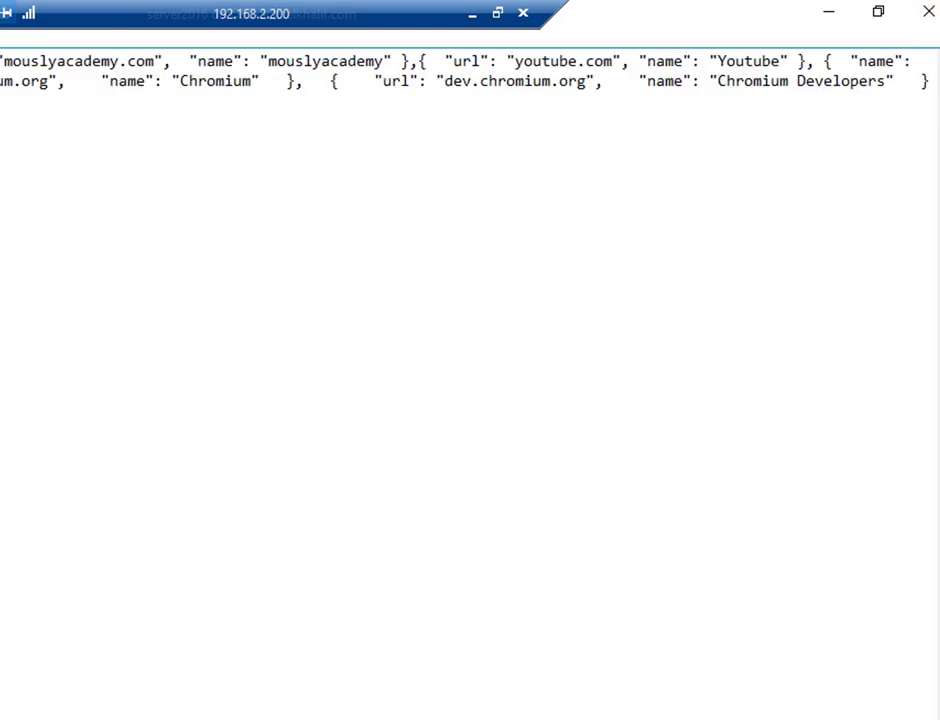
left_click(929, 12)
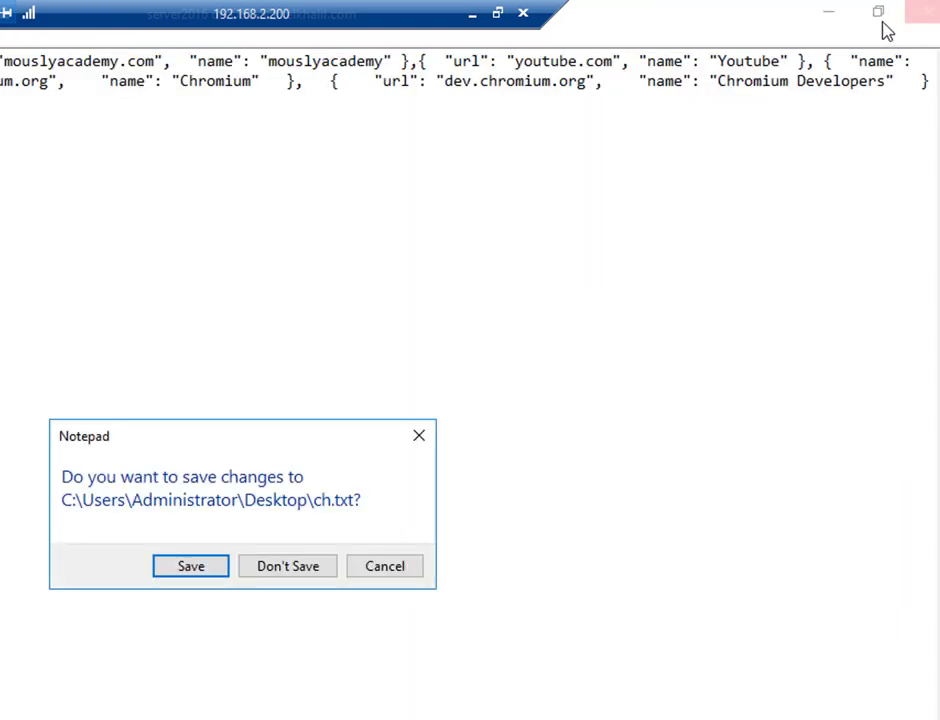
left_click(286, 572)
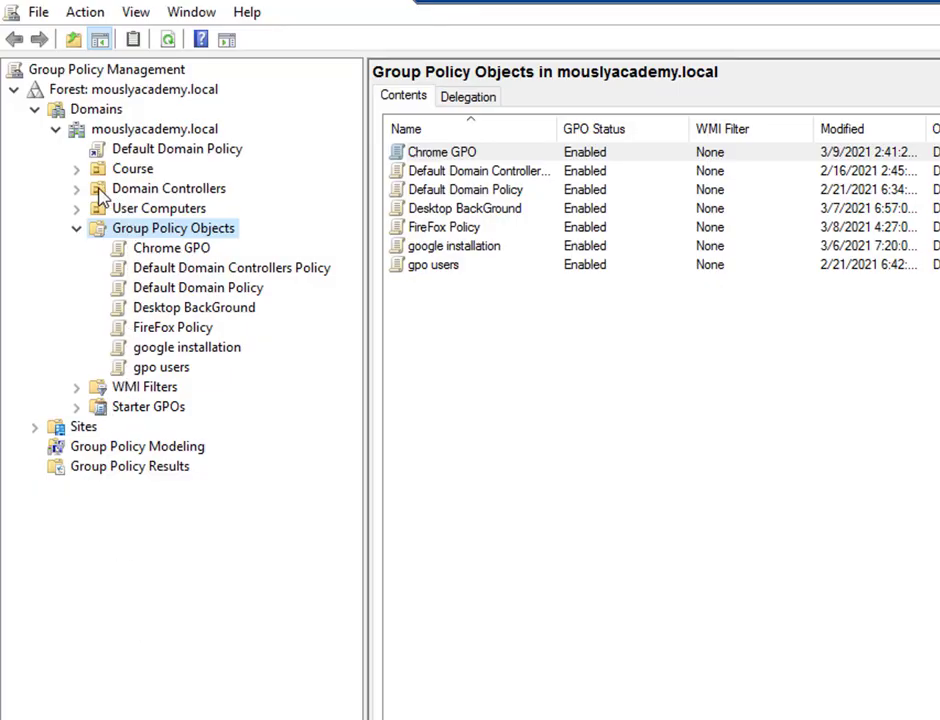
- Link the existing Chrome GPO to the User Computers organizational unit
left_click(122, 208)
right_click(123, 207)
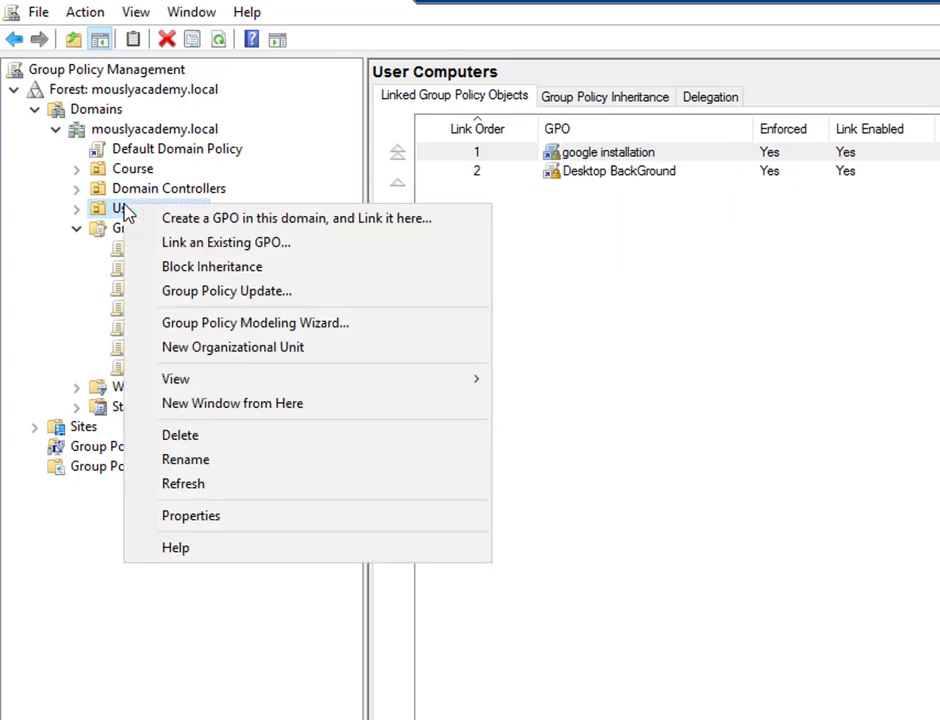
left_click(224, 242)
left_click(556, 462)
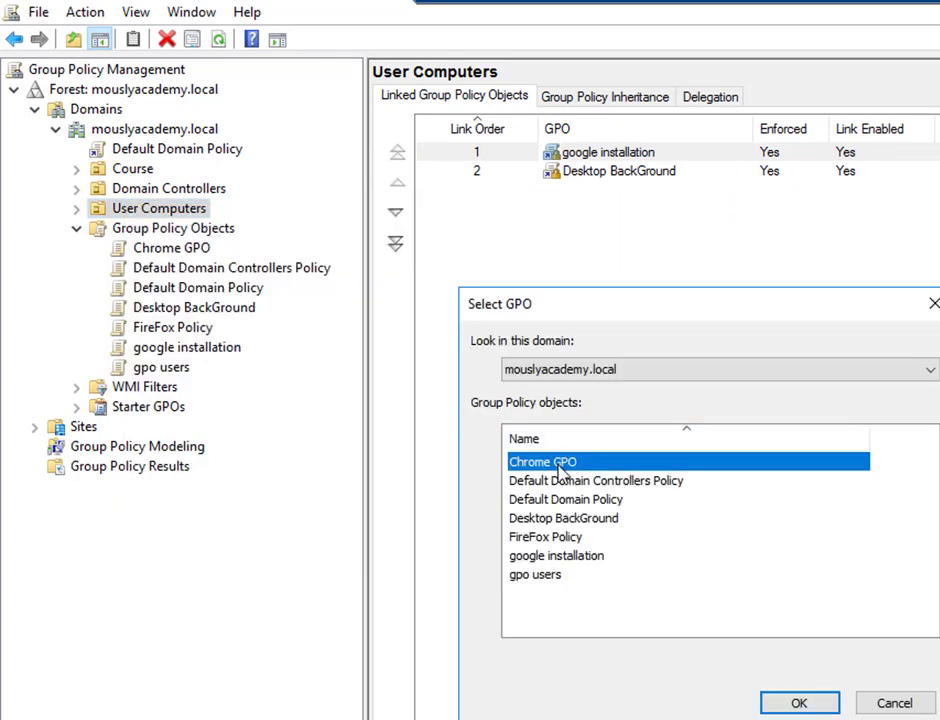
left_click(797, 705)
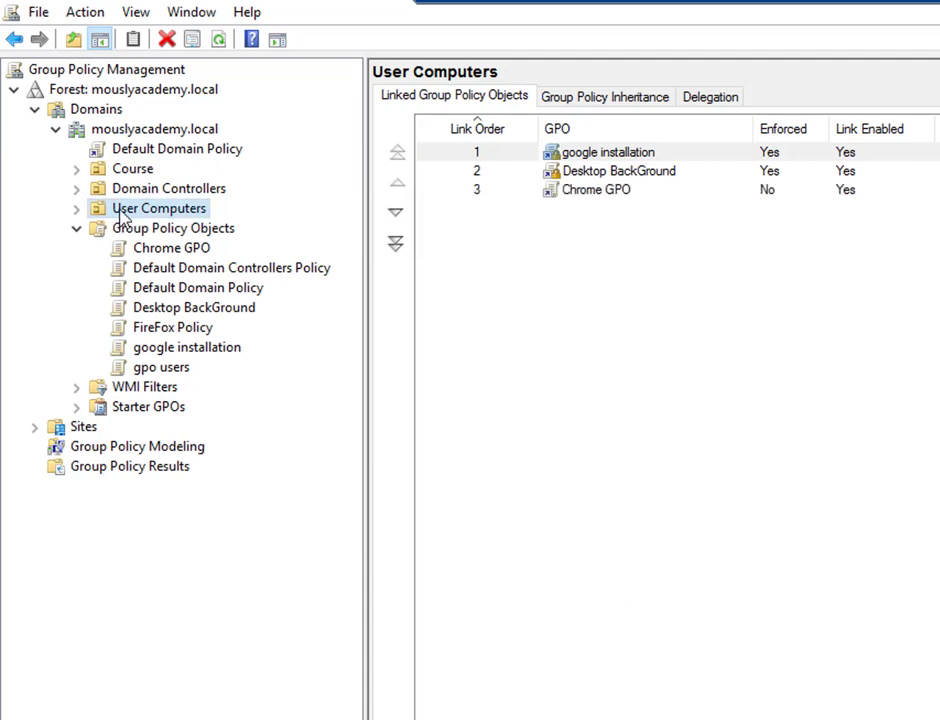
- Expand the User Computers organizational unit and set its Chrome GPO link to Enforced
right_click(123, 216)
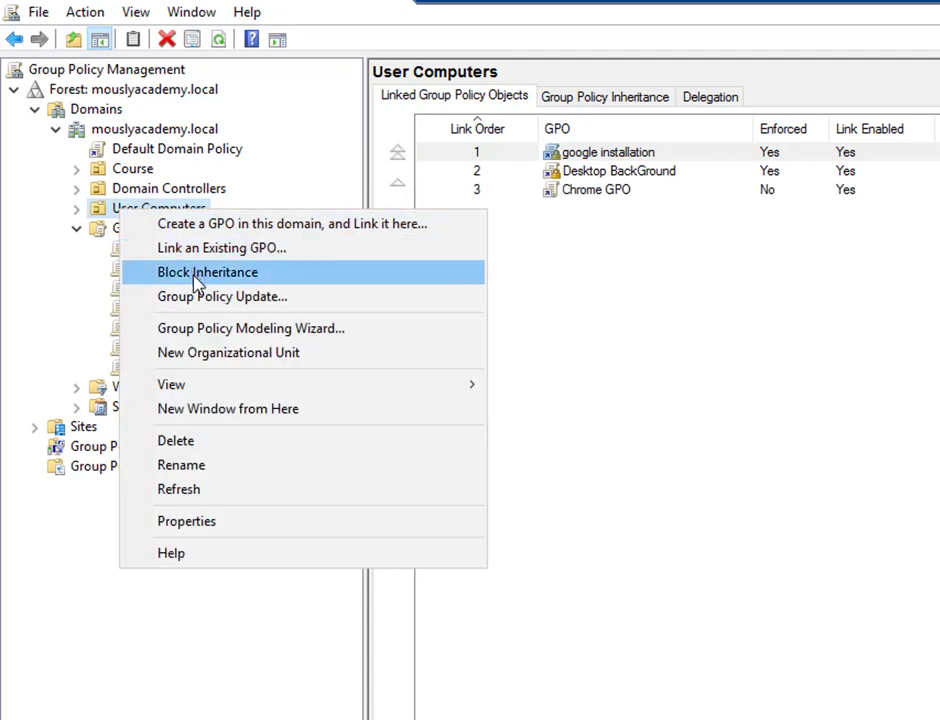
left_click(77, 208)
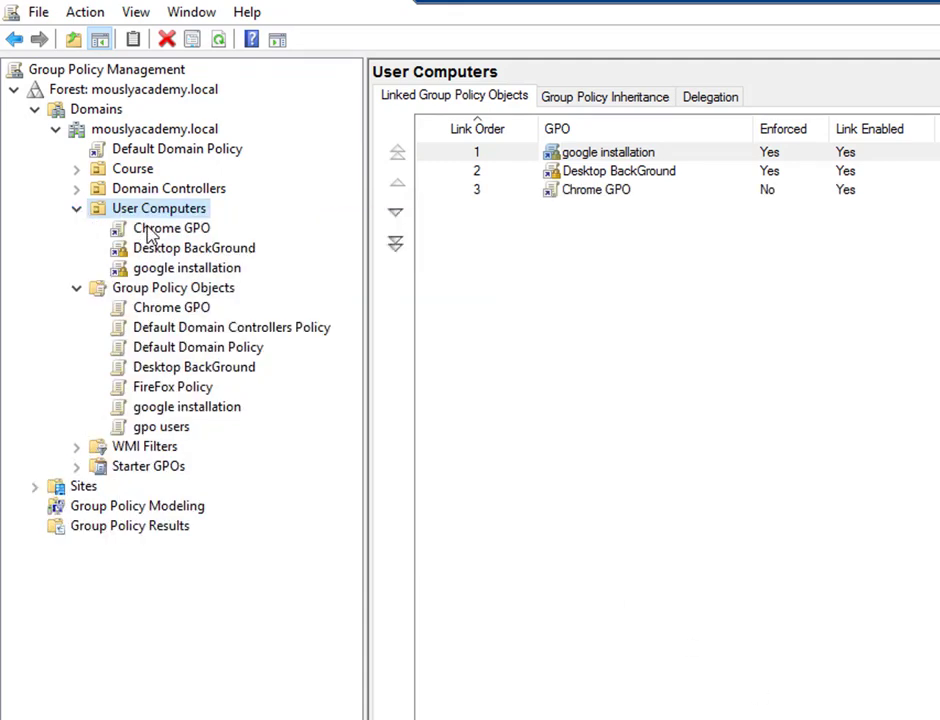
right_click(150, 230)
left_click(212, 268)
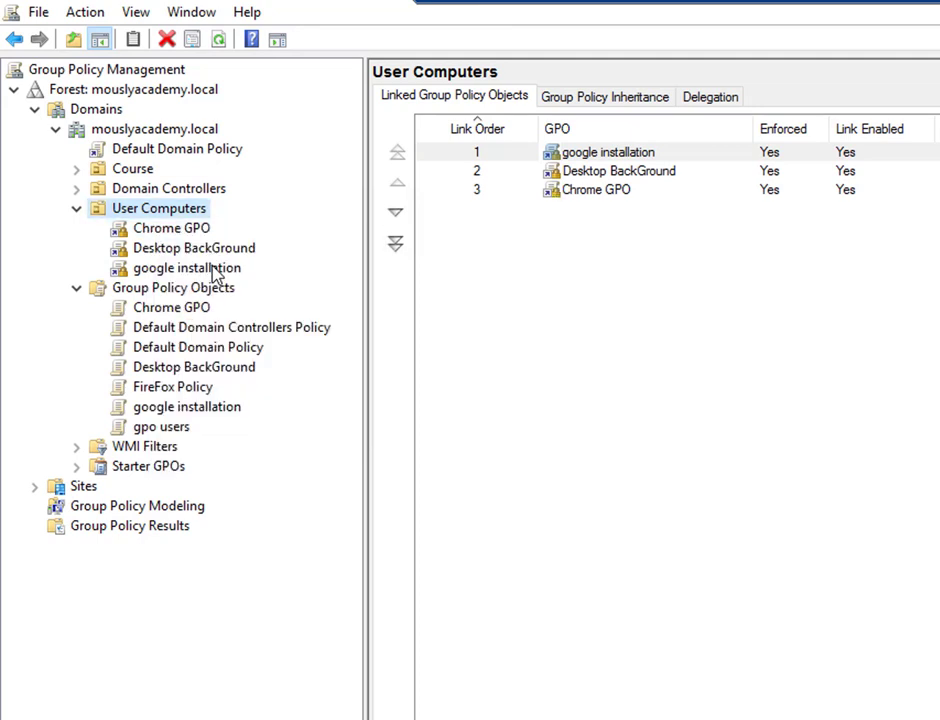